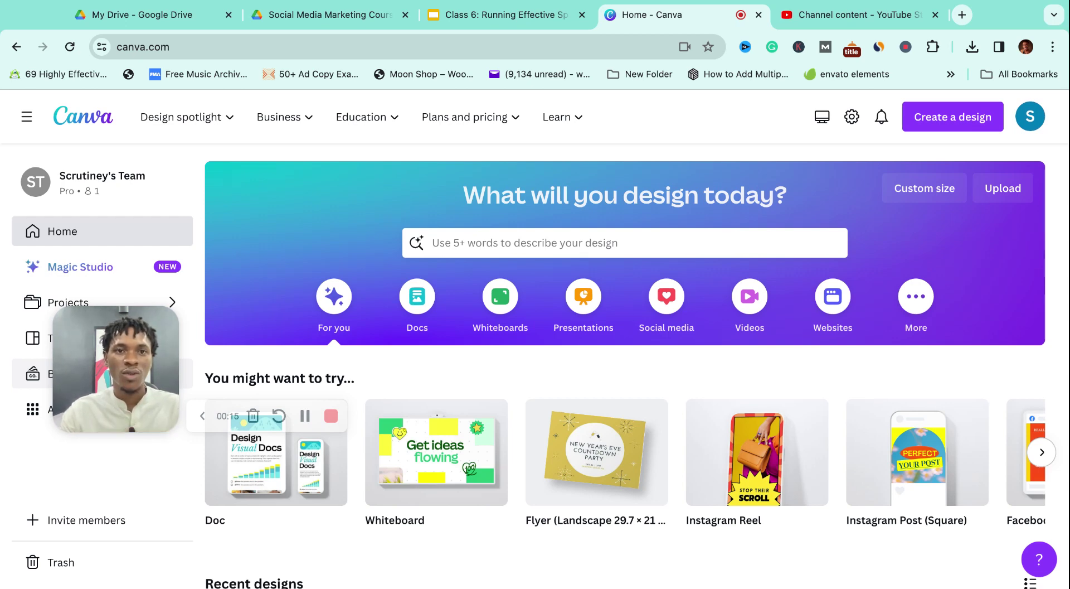
Open instagram.com in a new browser tab, search for #fashionflyer and open that hashtag's page.
{"action": "left_click", "coordinate": [962, 14]}
{"action": "type", "text": "ins"}
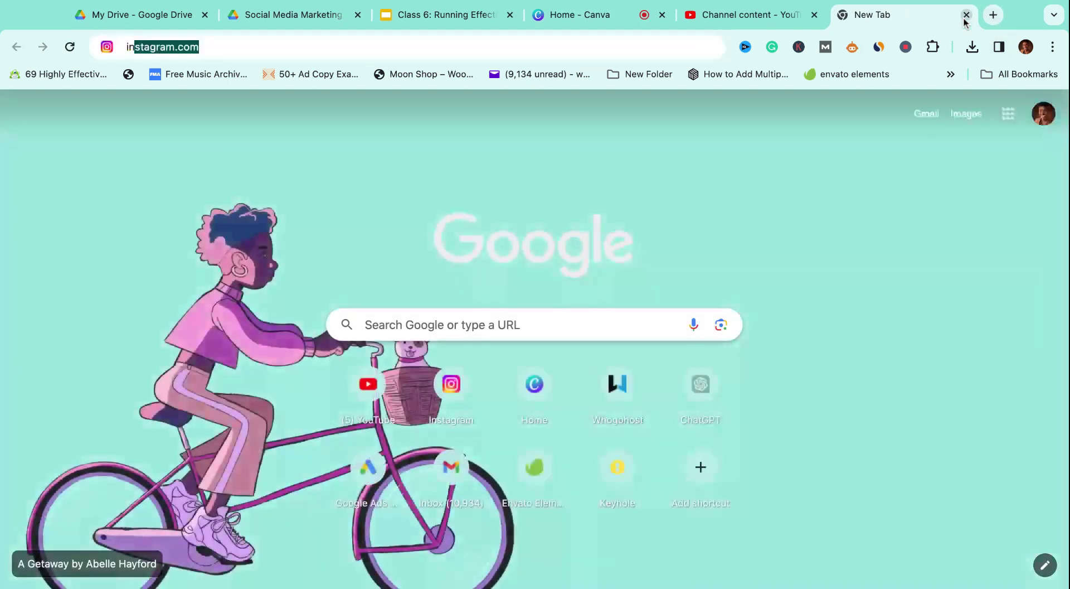
{"action": "key", "text": "Return"}
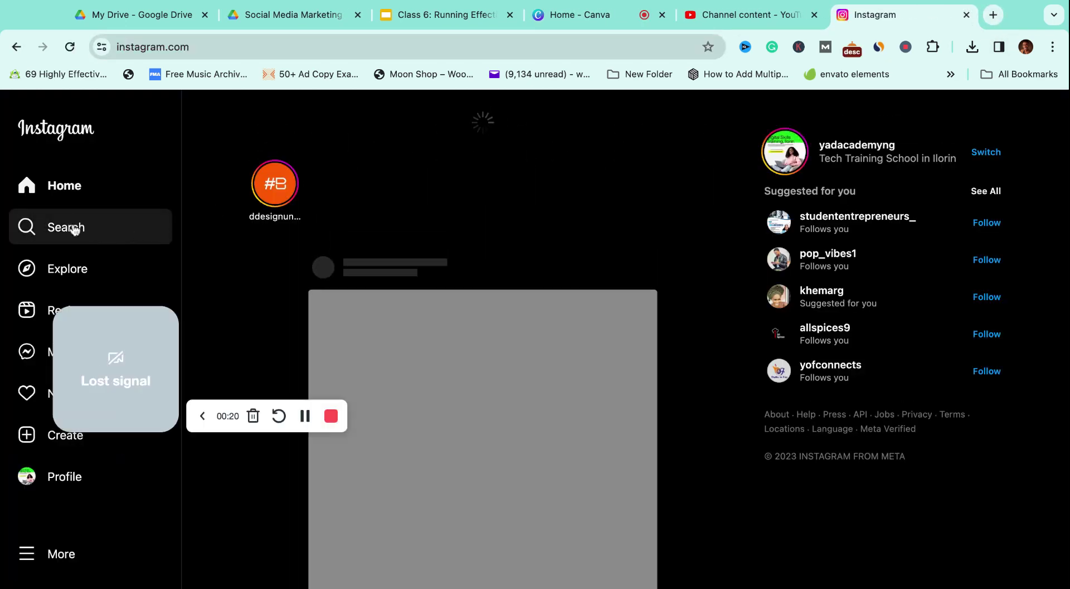
{"action": "left_click", "coordinate": [77, 225]}
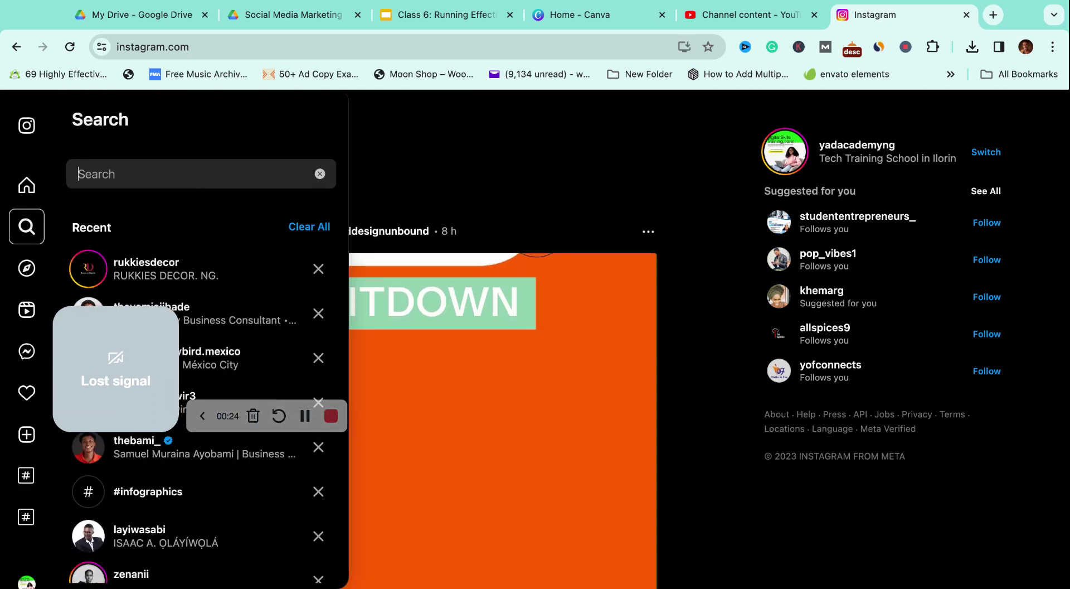
{"action": "type", "text": "#fashionflyer"}
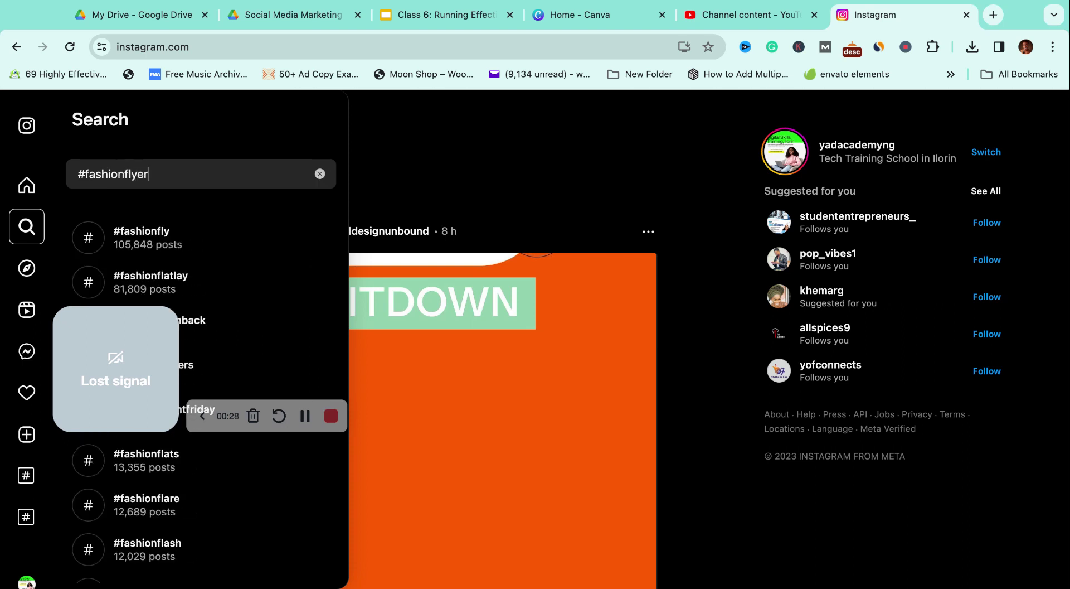
{"action": "left_click", "coordinate": [170, 231]}
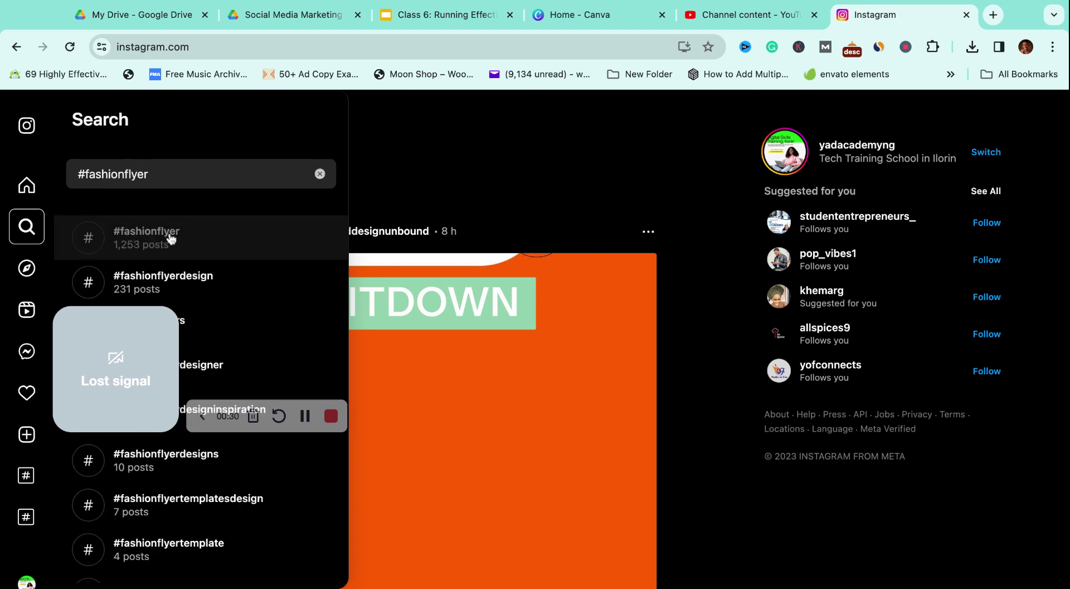
Browse the #fashionflyer top posts and open the "We Sell Female Clothing for Children" flyer post.
{"action": "left_click_drag", "start_coordinate": [141, 354], "coordinate": [841, 468]}
{"action": "scroll", "coordinate": [669, 368], "scroll_direction": "down", "scroll_amount": 3}
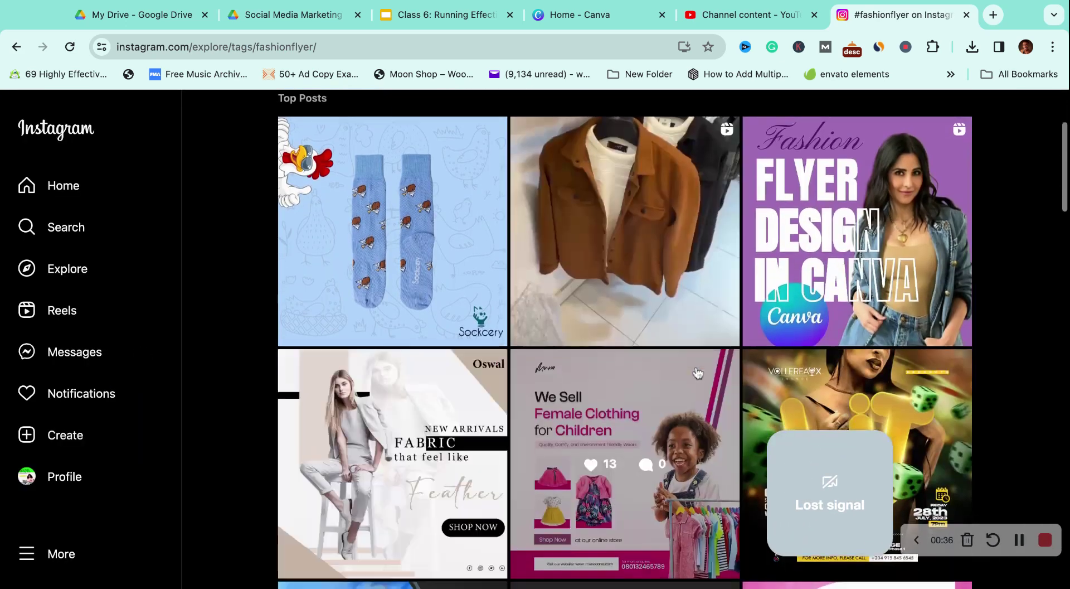
{"action": "scroll", "coordinate": [698, 372], "scroll_direction": "down", "scroll_amount": 2}
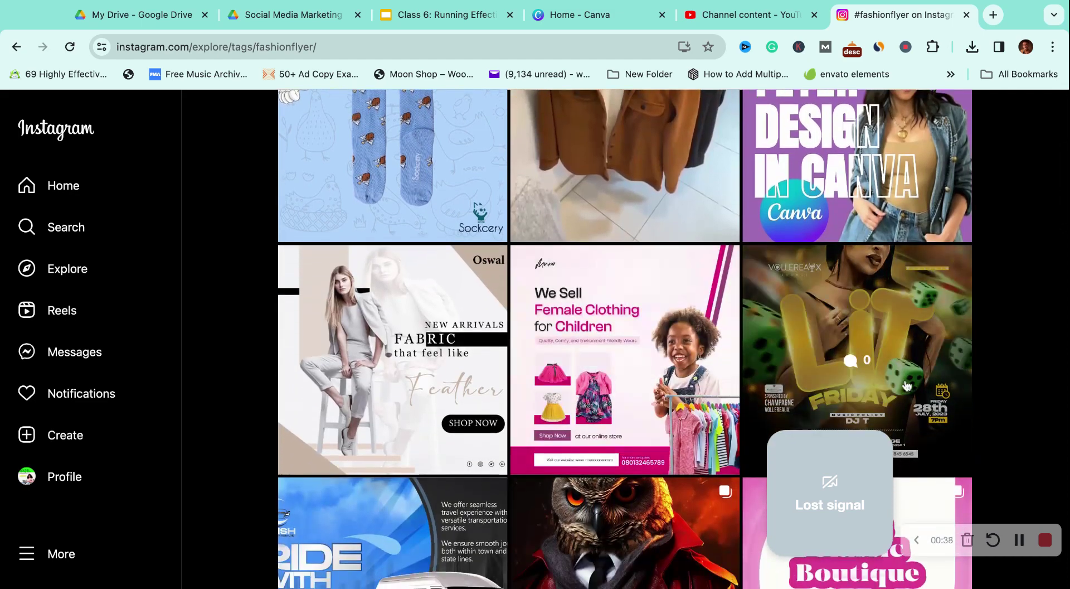
{"action": "left_click", "coordinate": [666, 360]}
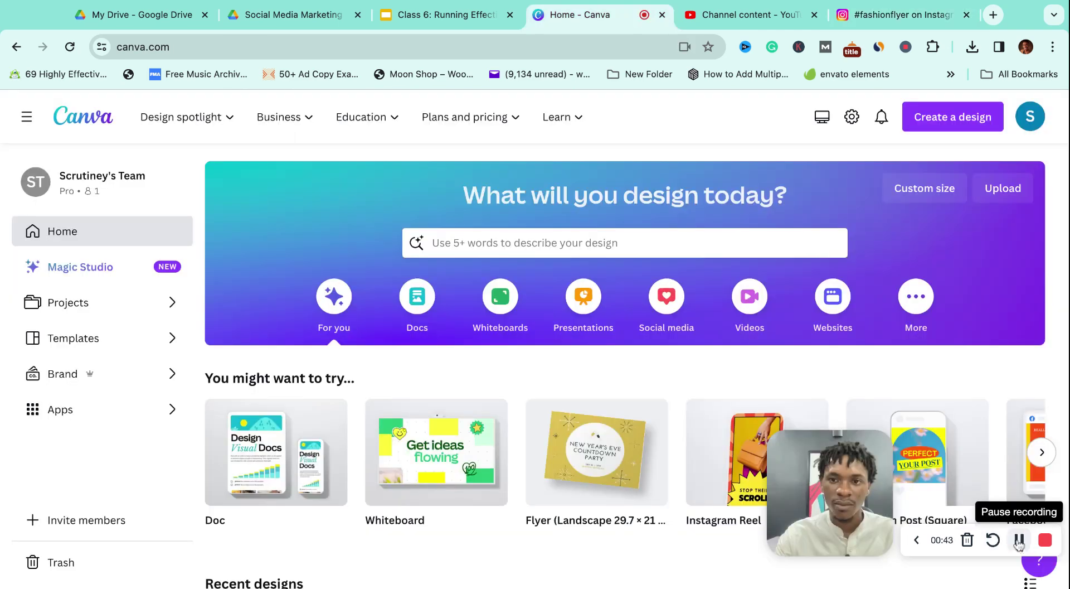
Switch between Instagram and Canva to review the children's clothing flyer as a design reference.
{"action": "left_click", "coordinate": [905, 20]}
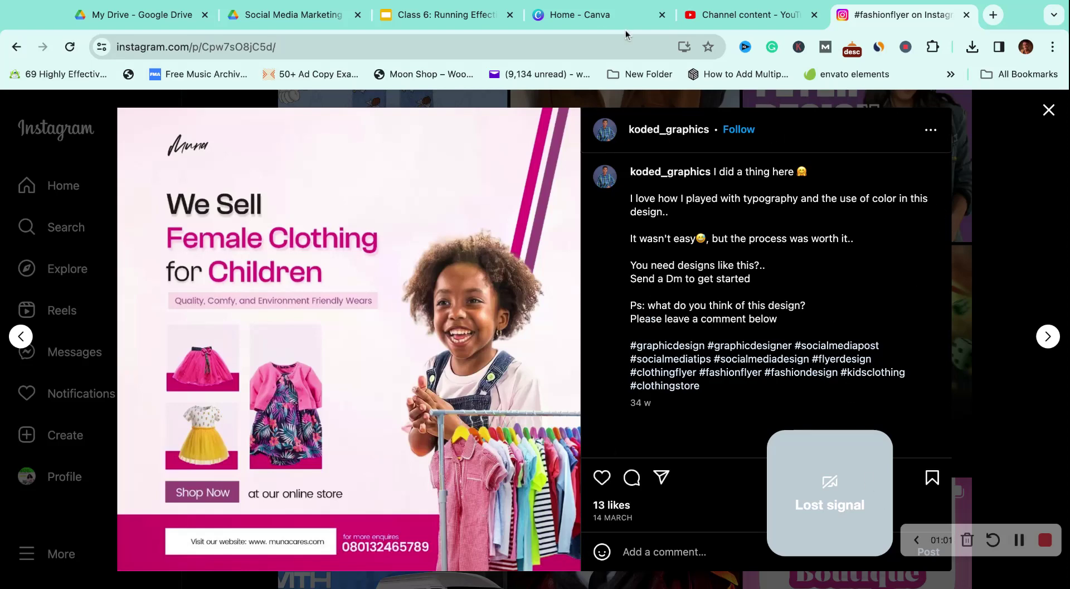
{"action": "left_click", "coordinate": [596, 16]}
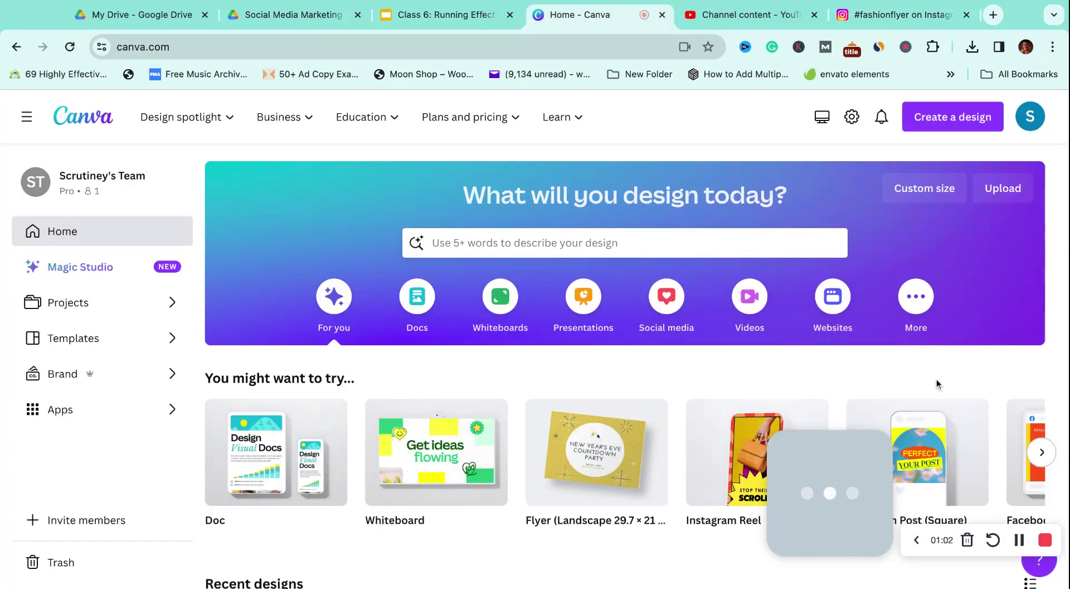
{"action": "scroll", "coordinate": [824, 371], "scroll_direction": "down", "scroll_amount": 1}
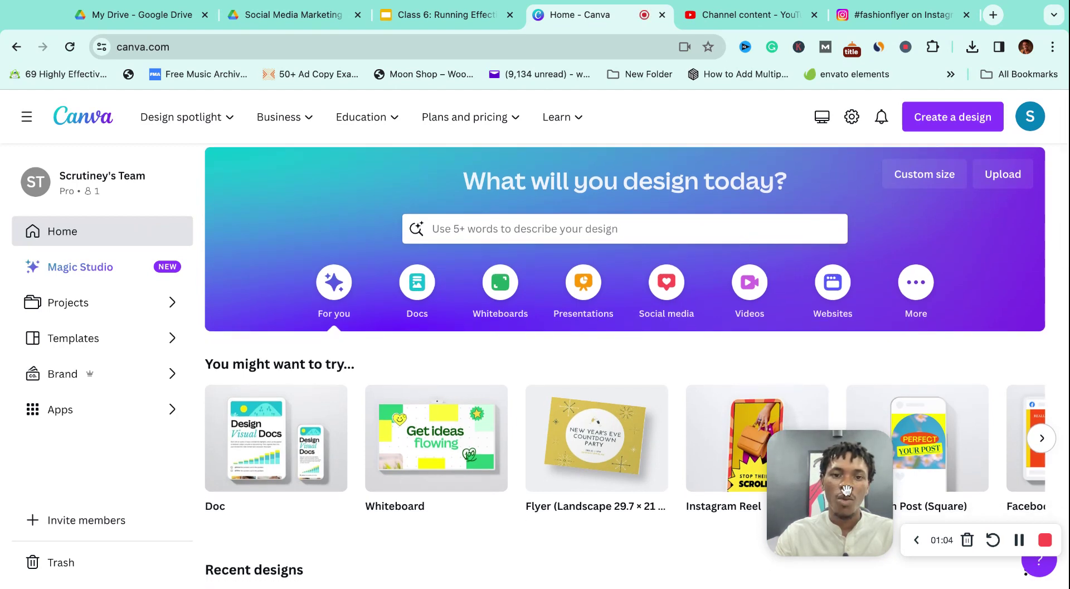
{"action": "left_click_drag", "start_coordinate": [845, 490], "coordinate": [117, 460]}
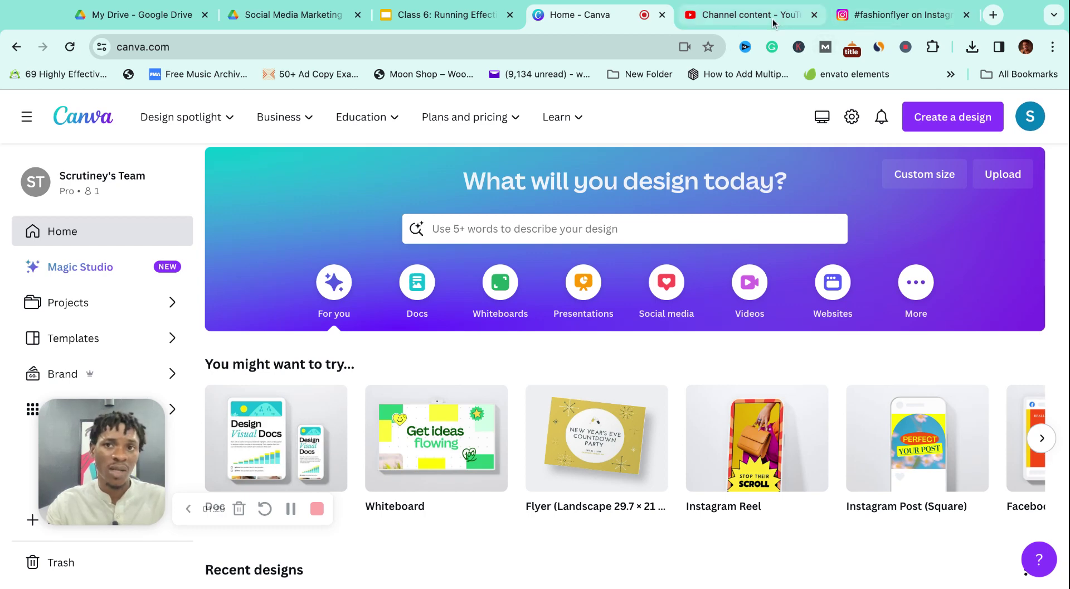
{"action": "left_click", "coordinate": [874, 17]}
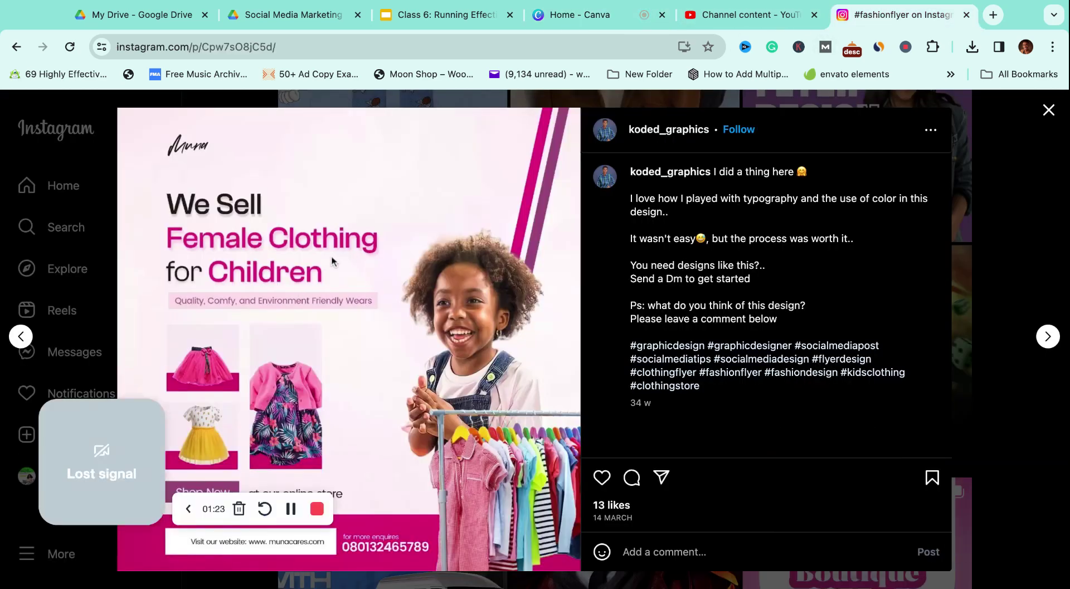
Switch to Canva and search its templates for "fashion flyers".
{"action": "left_click", "coordinate": [563, 16]}
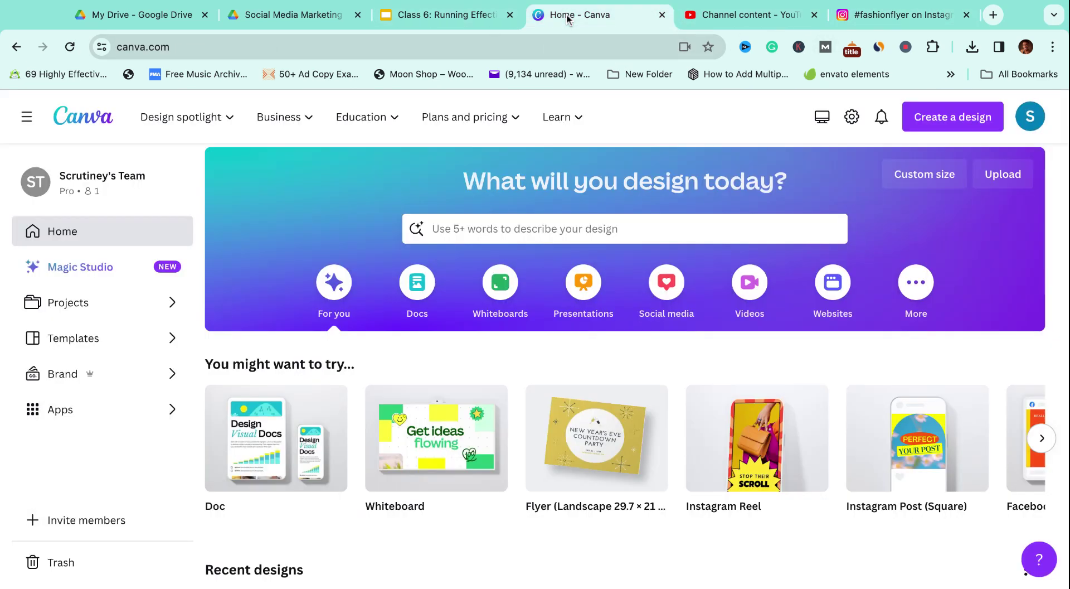
{"action": "left_click", "coordinate": [703, 230]}
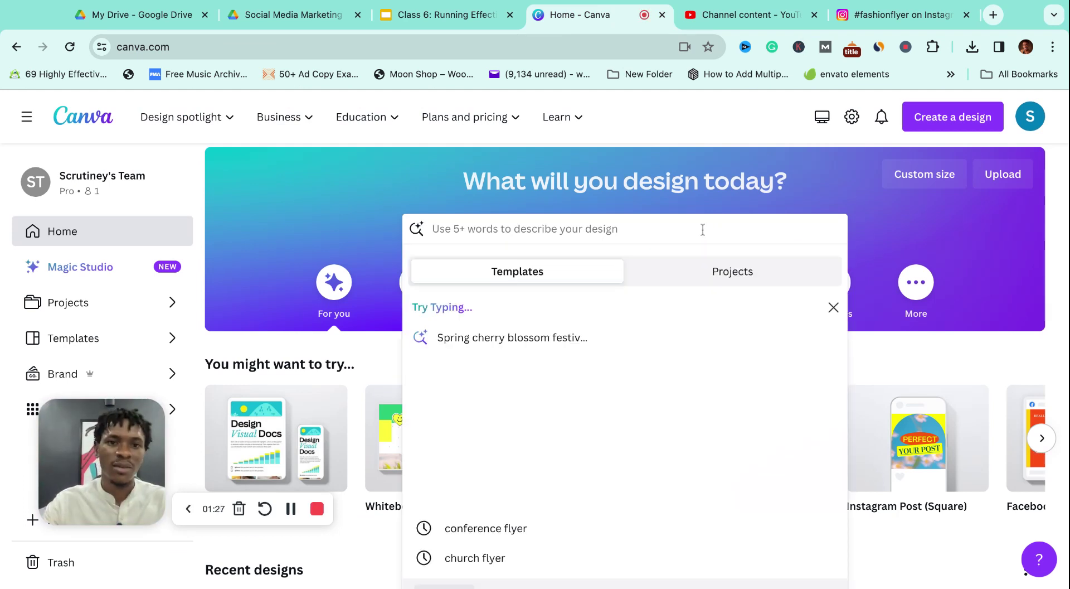
{"action": "type", "text": "fashion"}
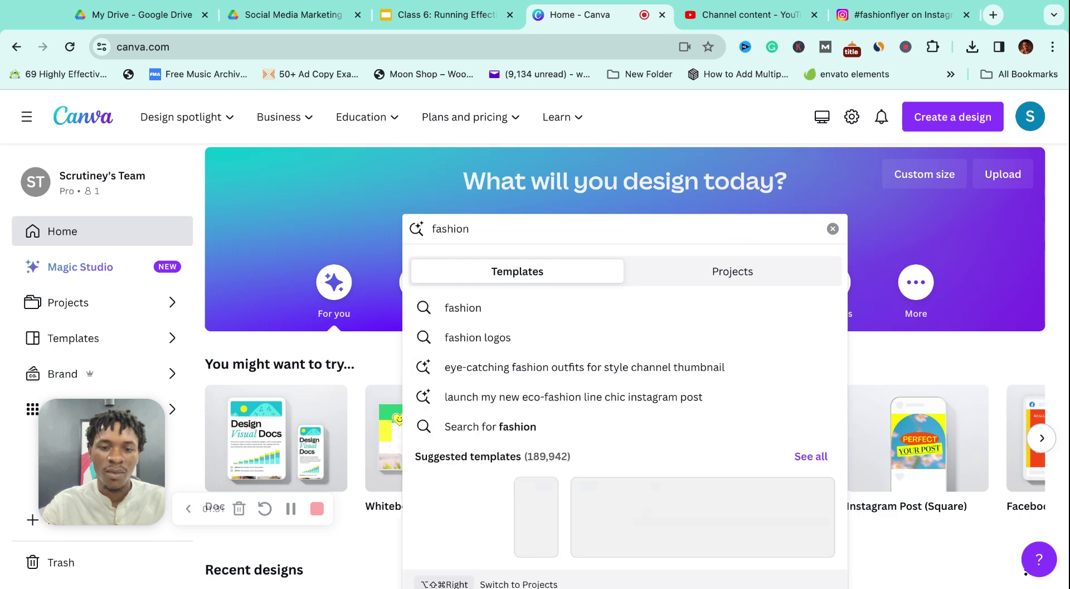
{"action": "type", "text": " l"}
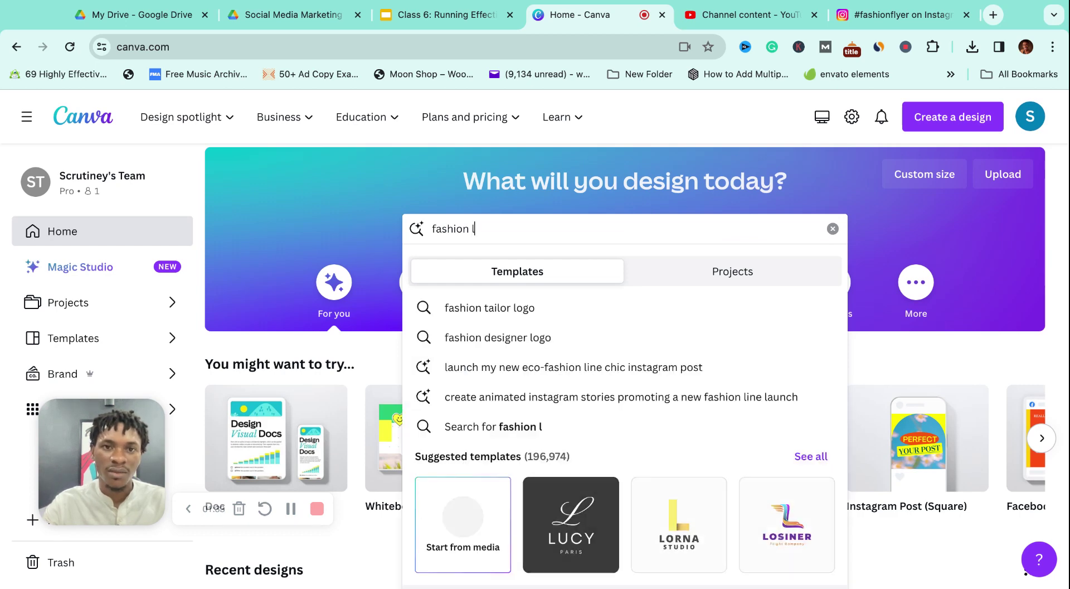
{"action": "key", "text": "BackSpace"}
{"action": "type", "text": "flyers"}
{"action": "key", "text": "Return"}
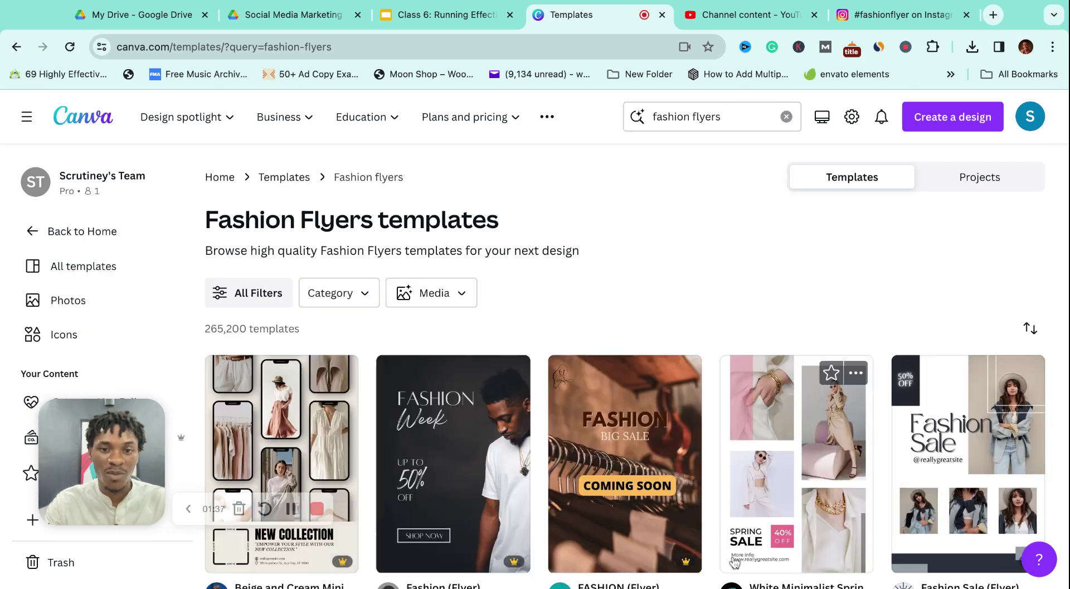
Browse the fashion flyer templates and filter them to the Instagram Posts category under Social Media.
{"action": "scroll", "coordinate": [734, 562], "scroll_direction": "down", "scroll_amount": 2}
{"action": "scroll", "coordinate": [730, 567], "scroll_direction": "down", "scroll_amount": 10}
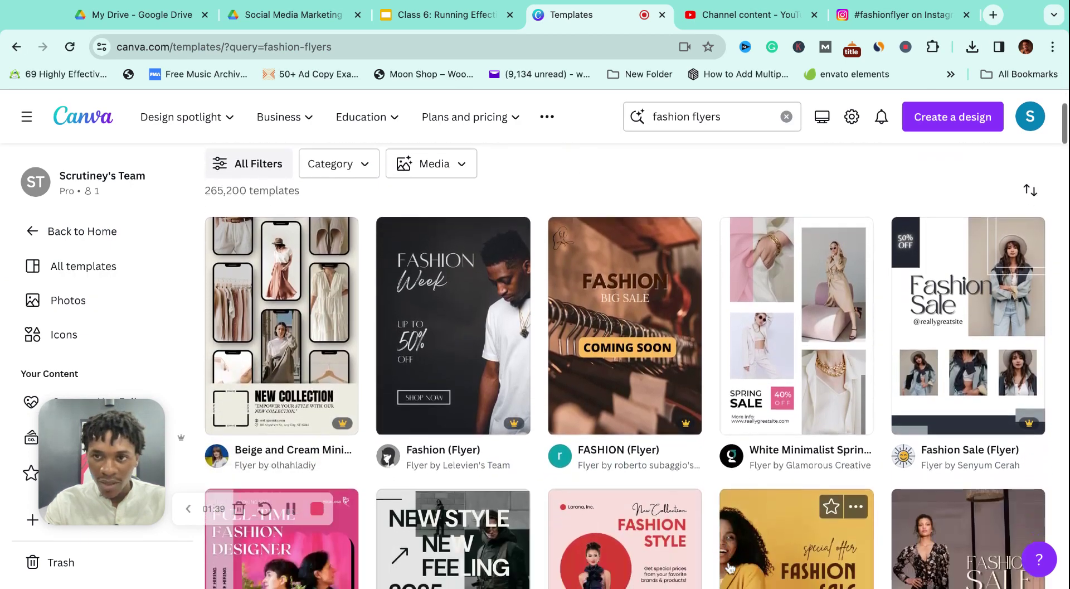
{"action": "scroll", "coordinate": [632, 368], "scroll_direction": "down", "scroll_amount": 3}
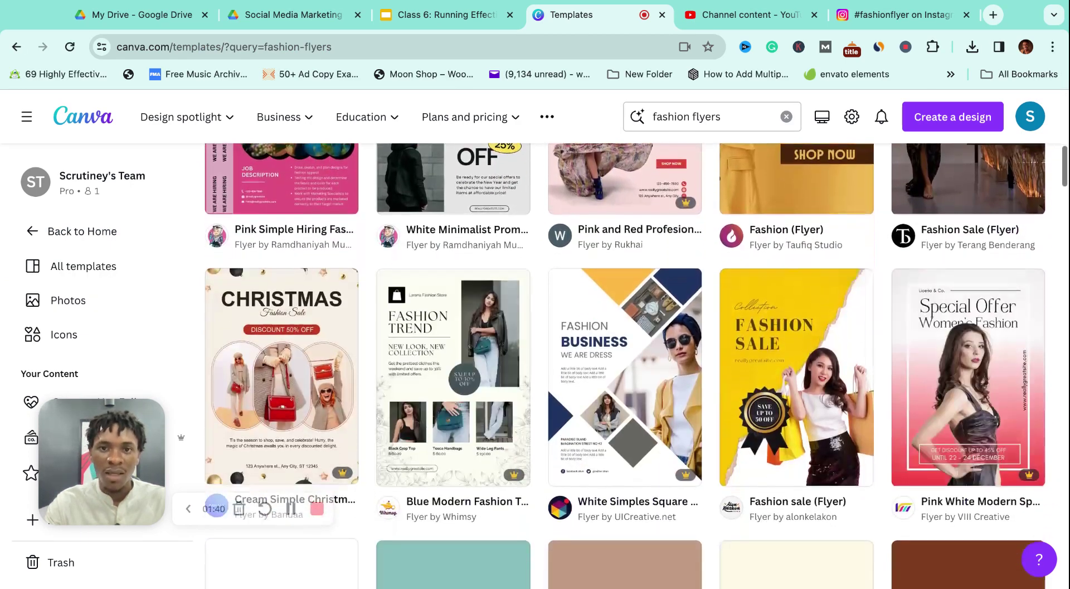
{"action": "scroll", "coordinate": [632, 368], "scroll_direction": "up", "scroll_amount": 12}
{"action": "scroll", "coordinate": [632, 368], "scroll_direction": "down", "scroll_amount": 2}
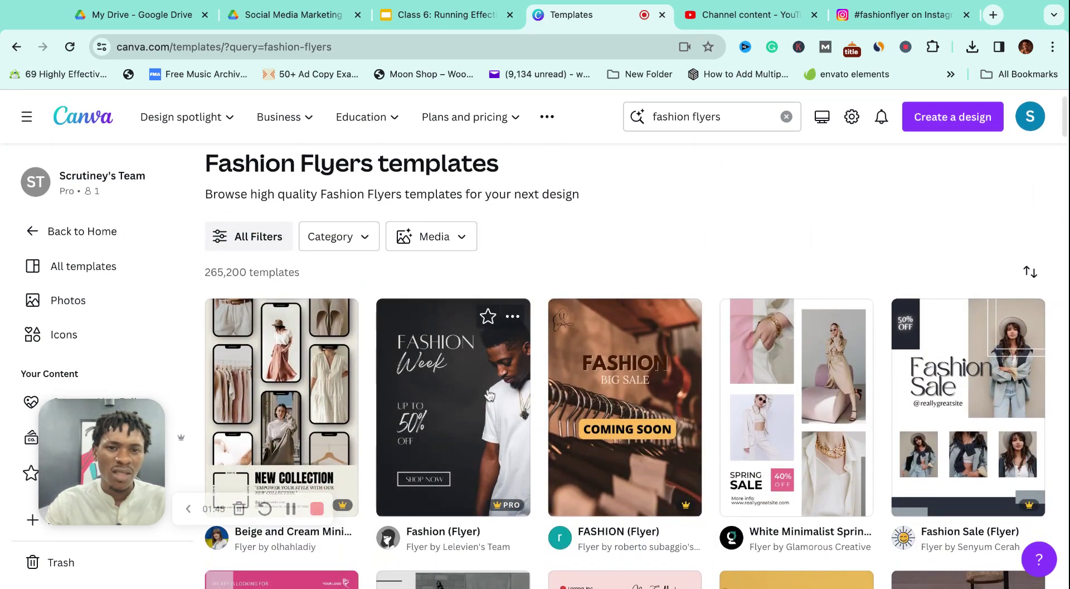
{"action": "scroll", "coordinate": [494, 379], "scroll_direction": "down", "scroll_amount": 1}
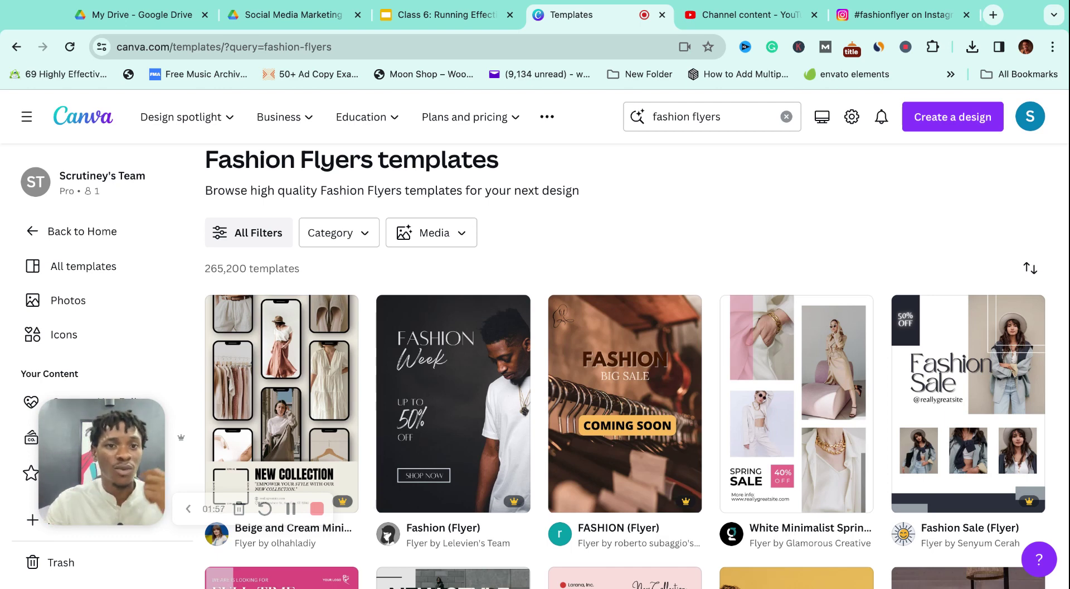
{"action": "left_click", "coordinate": [369, 236]}
{"action": "scroll", "coordinate": [323, 329], "scroll_direction": "down", "scroll_amount": 1}
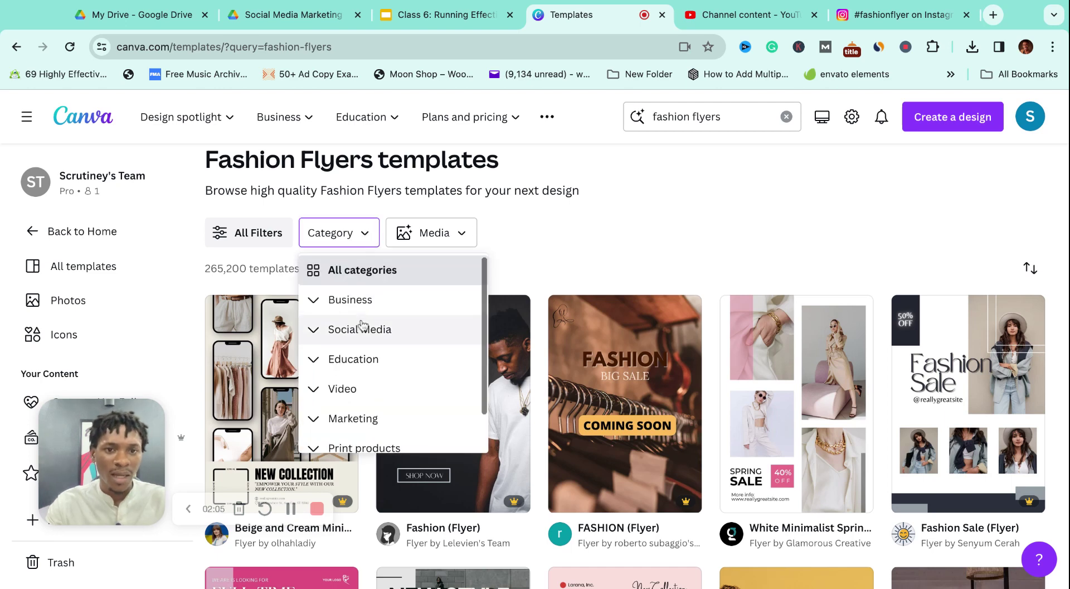
{"action": "left_click", "coordinate": [317, 326]}
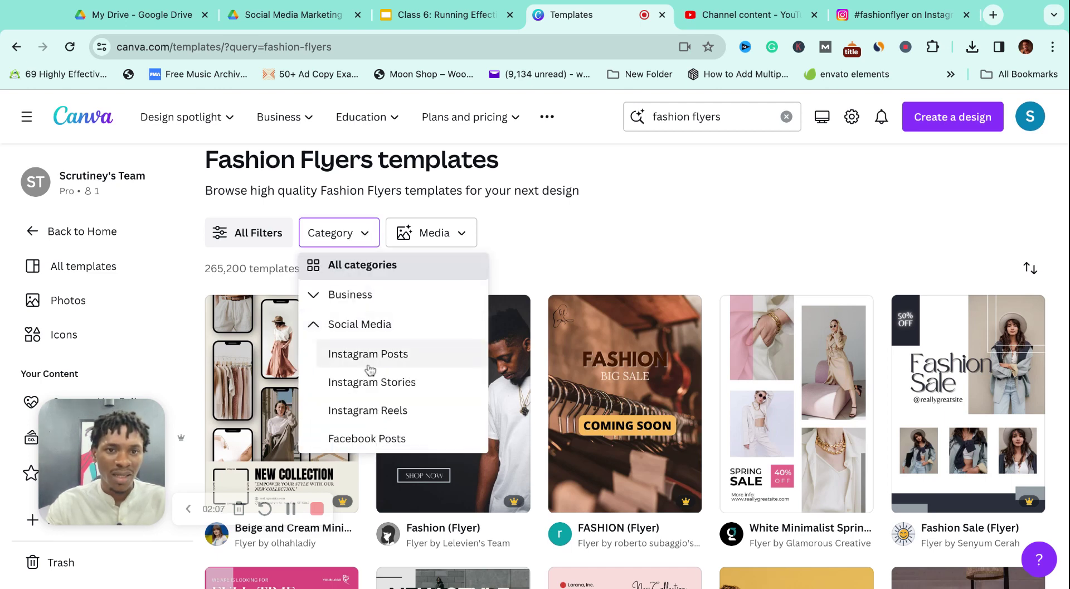
{"action": "left_click", "coordinate": [370, 360]}
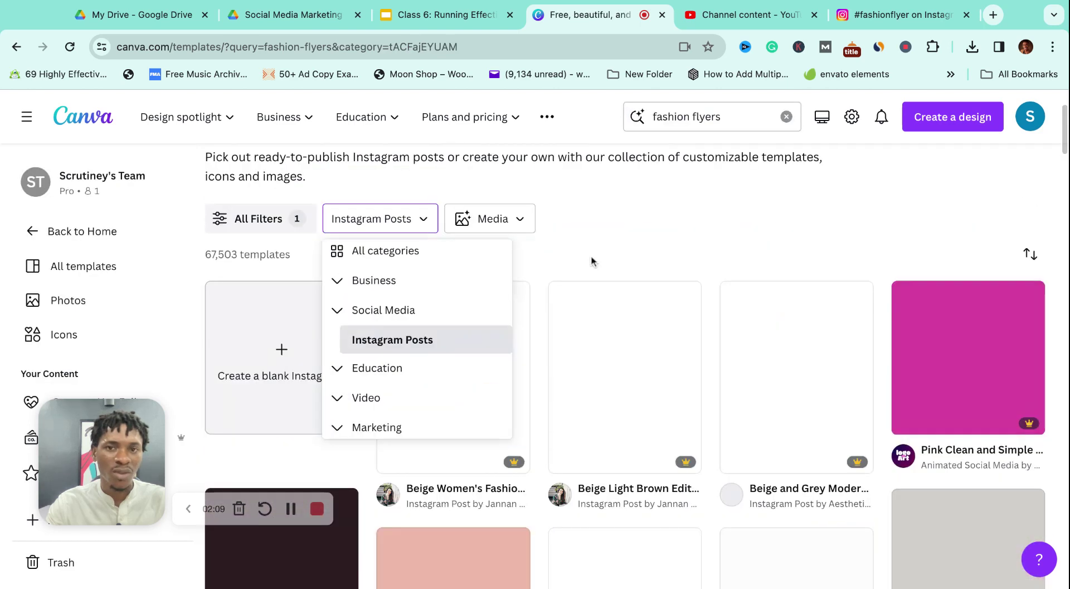
{"action": "left_click", "coordinate": [642, 248]}
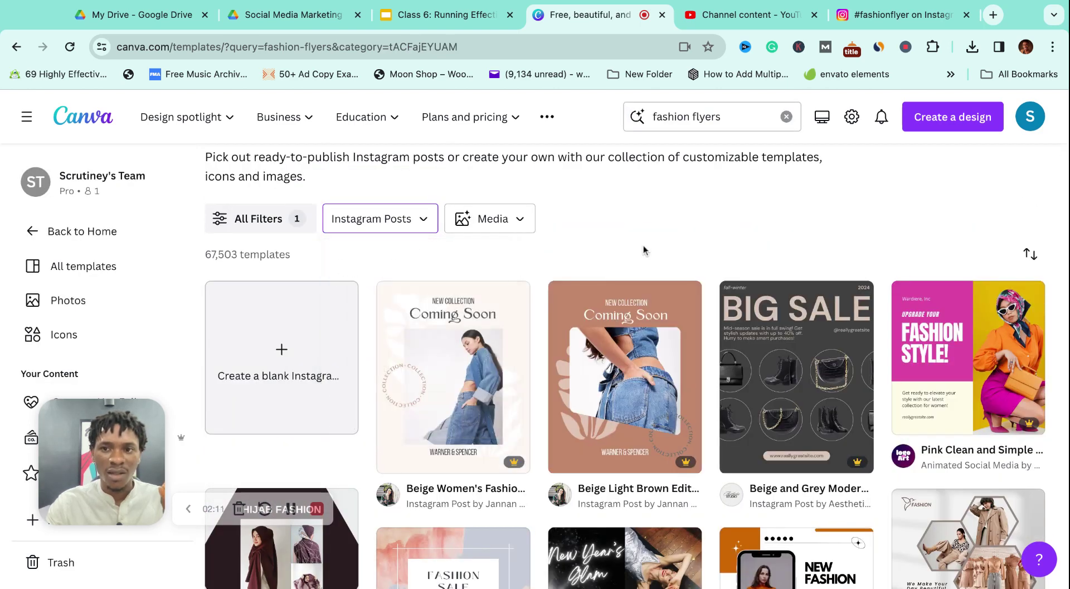
Compare the filtered Instagram post templates with the children's clothing flyer on Instagram, returning to Canva.
{"action": "scroll", "coordinate": [836, 251], "scroll_direction": "down", "scroll_amount": 3}
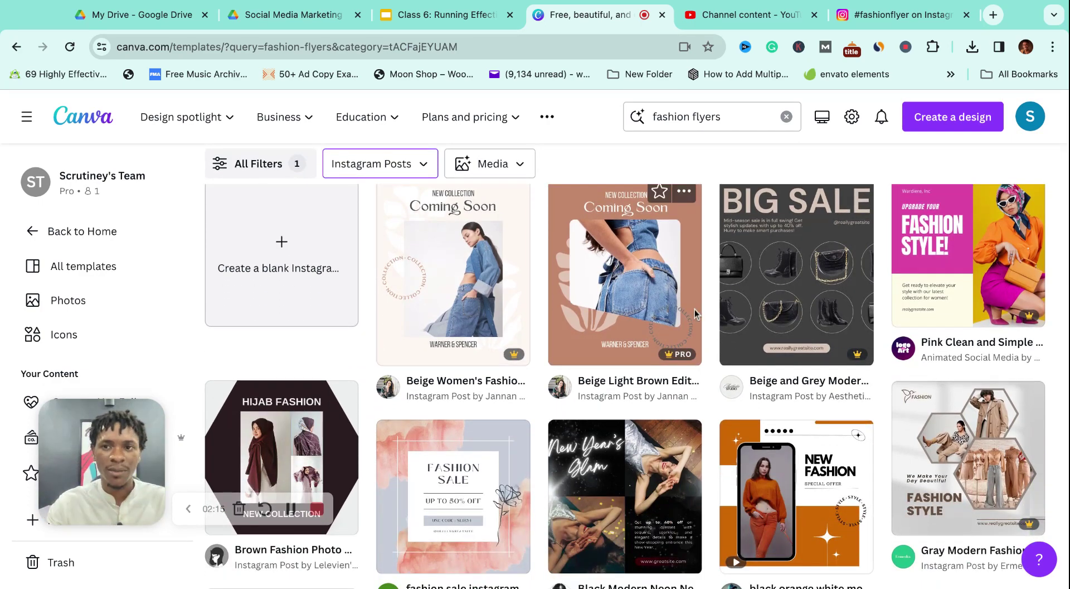
{"action": "scroll", "coordinate": [839, 403], "scroll_direction": "down", "scroll_amount": 5}
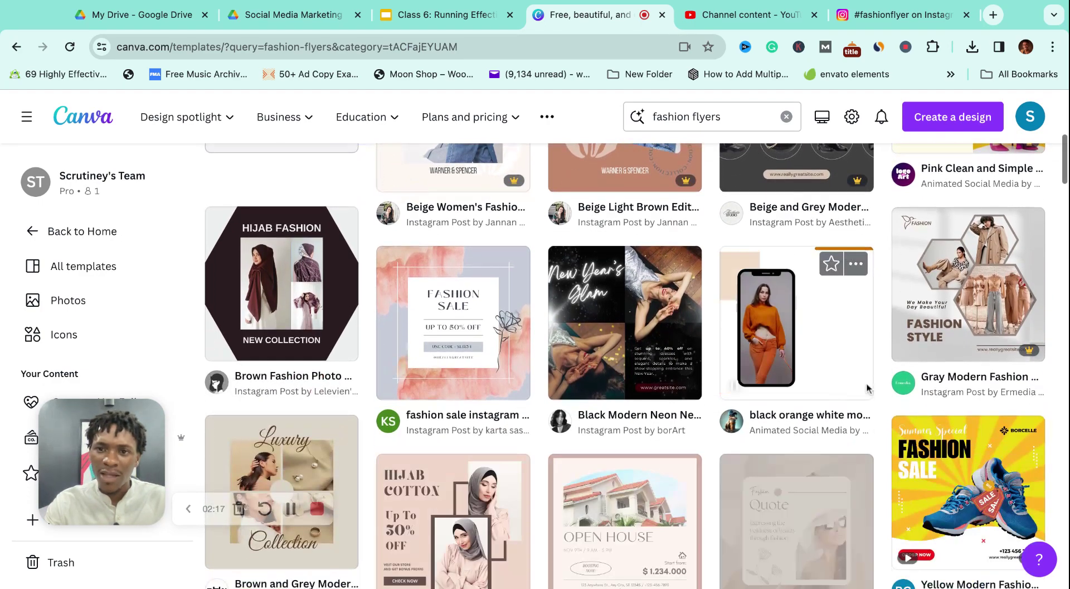
{"action": "left_click", "coordinate": [880, 22]}
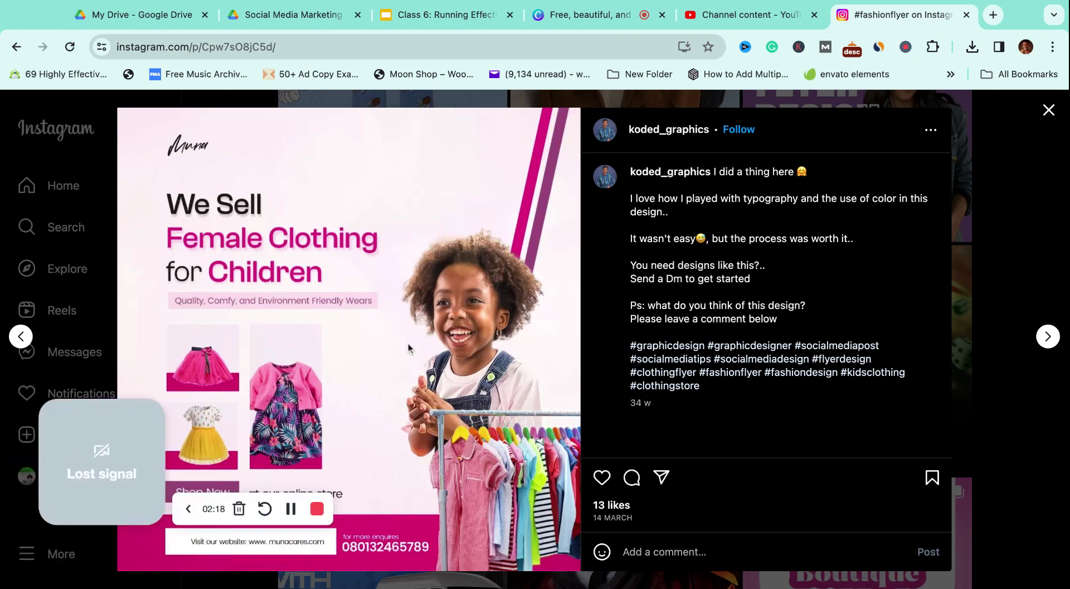
{"action": "left_click", "coordinate": [573, 21]}
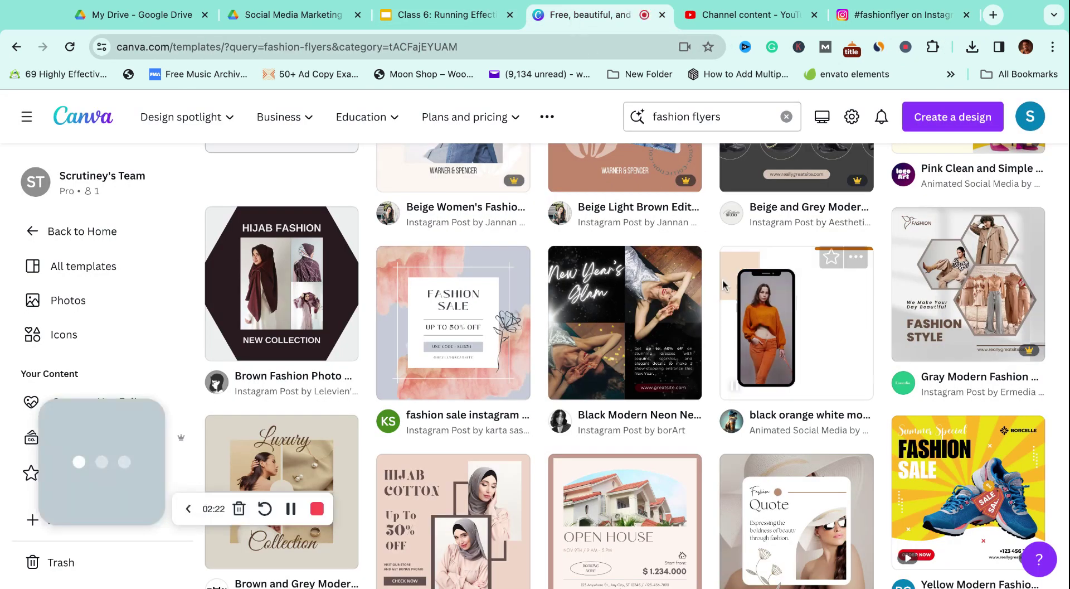
Open the "Pink Clean and Simple Fashion Brand Animated Instagram Post" template and start customising it in the editor.
{"action": "scroll", "coordinate": [707, 314], "scroll_direction": "up", "scroll_amount": 4}
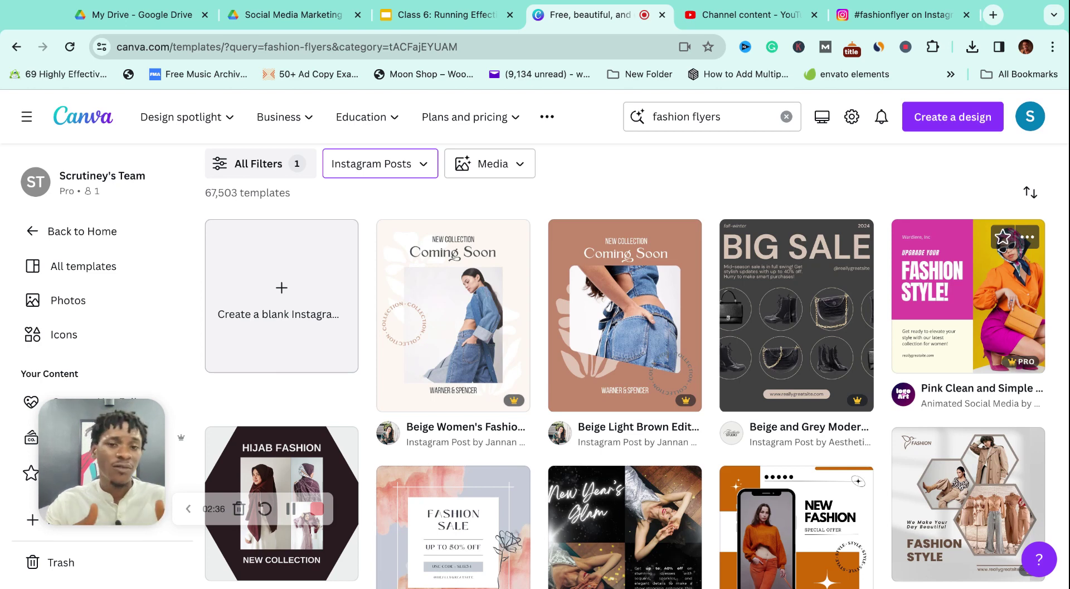
{"action": "scroll", "coordinate": [970, 290], "scroll_direction": "down", "scroll_amount": 4}
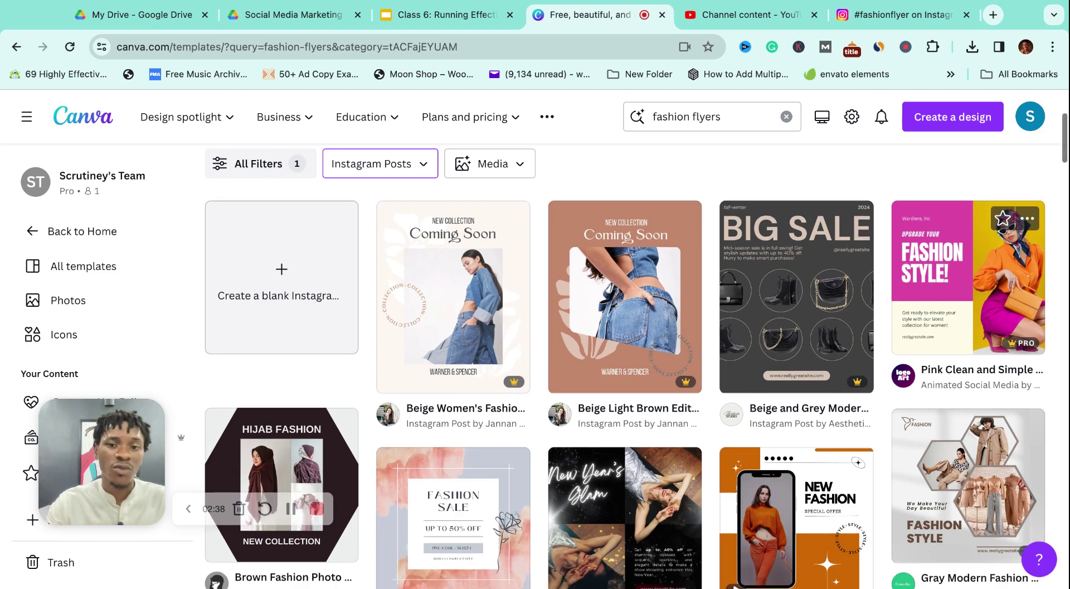
{"action": "scroll", "coordinate": [970, 289], "scroll_direction": "up", "scroll_amount": 4}
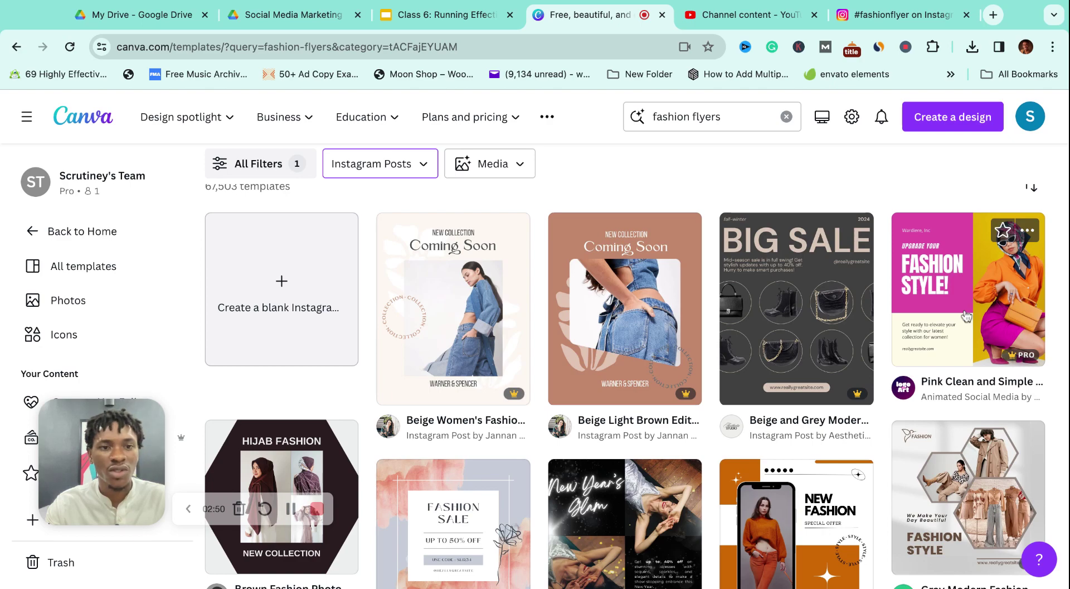
{"action": "left_click", "coordinate": [936, 296]}
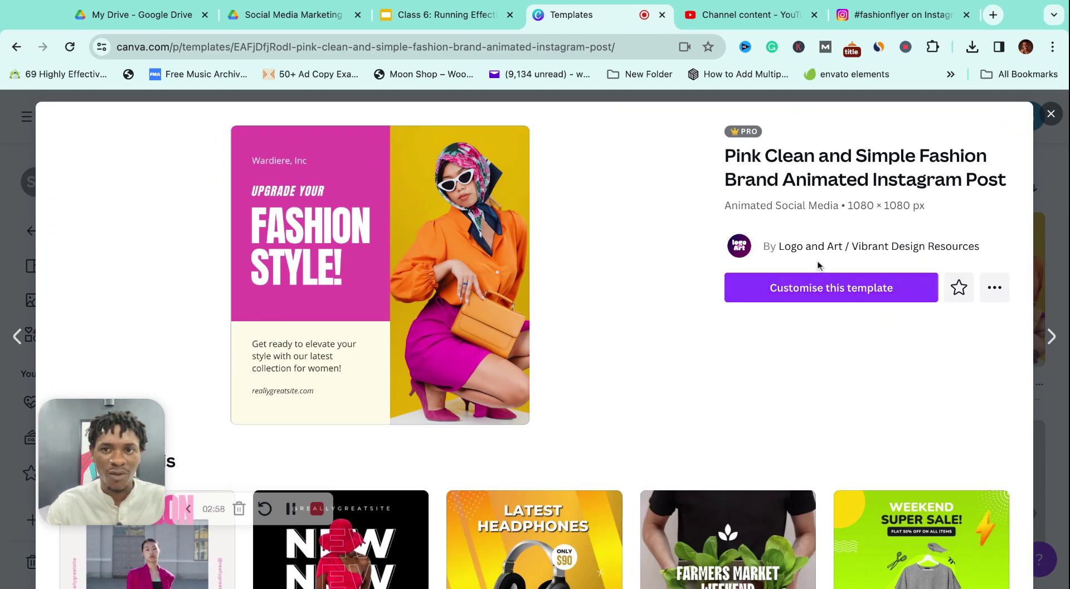
{"action": "left_click", "coordinate": [823, 288]}
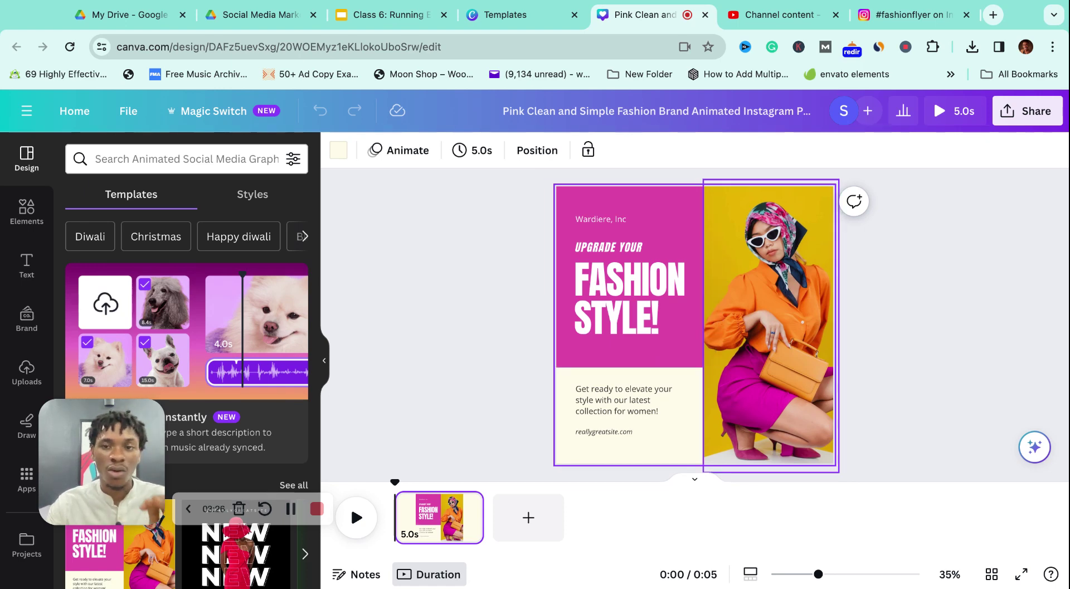
Inspect the template's text boxes, photo and pink background shape, including the font options for the "FASHION STYLE!" headline.
{"action": "left_click", "coordinate": [621, 225]}
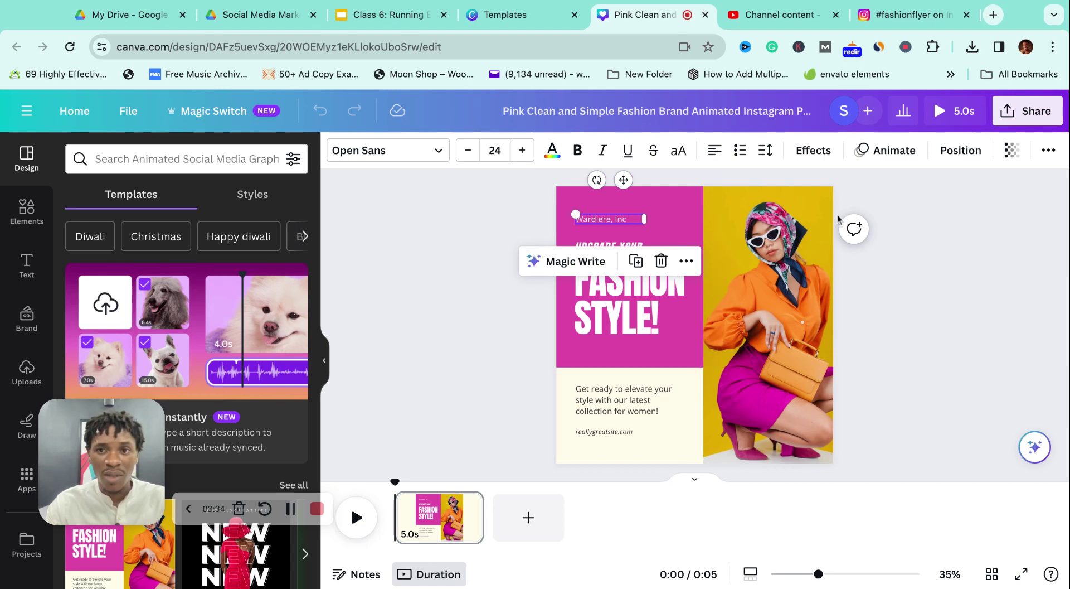
{"action": "left_click", "coordinate": [652, 309]}
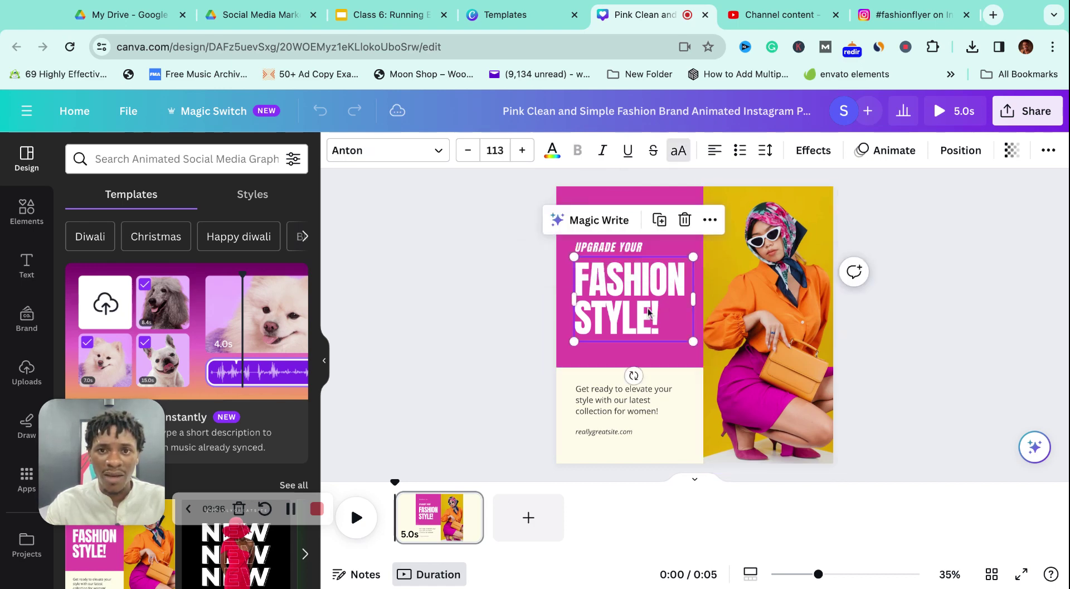
{"action": "left_click", "coordinate": [611, 410]}
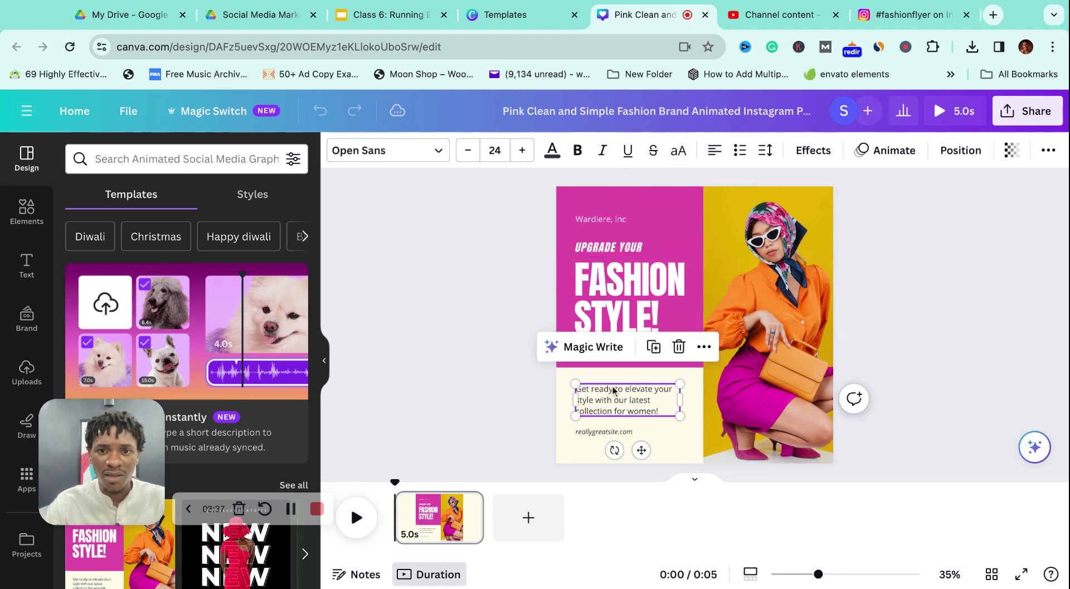
{"action": "left_click", "coordinate": [603, 432]}
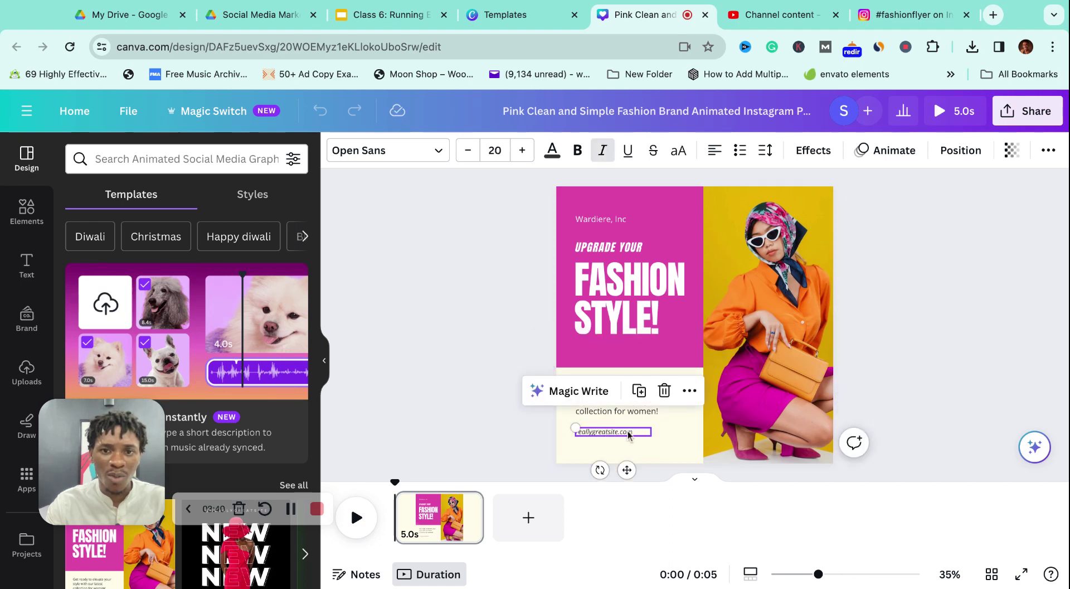
{"action": "left_click", "coordinate": [736, 324]}
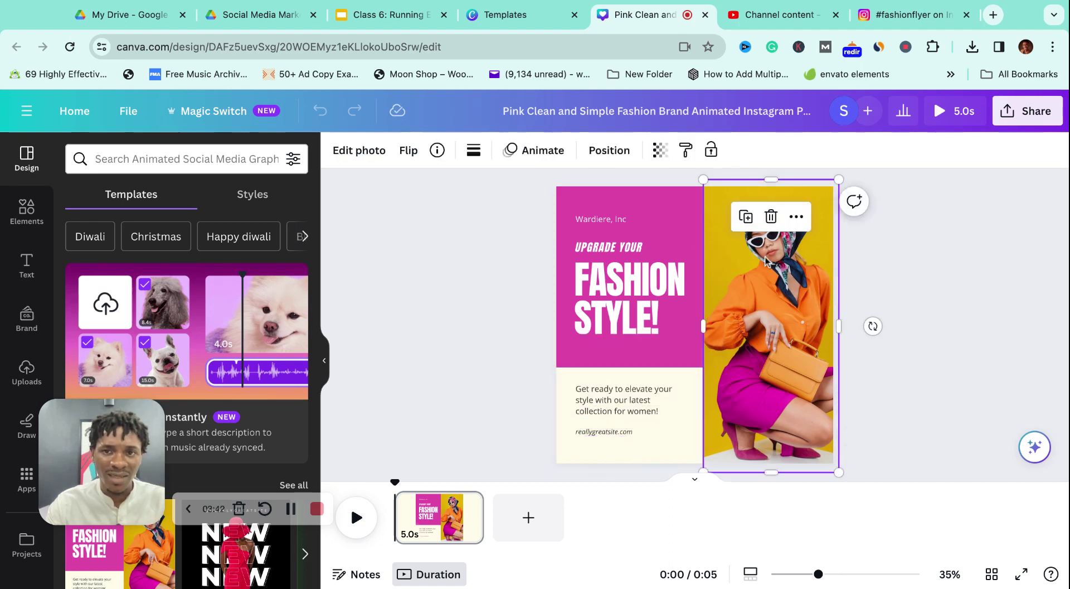
{"action": "left_click", "coordinate": [619, 220]}
{"action": "left_click", "coordinate": [628, 243]}
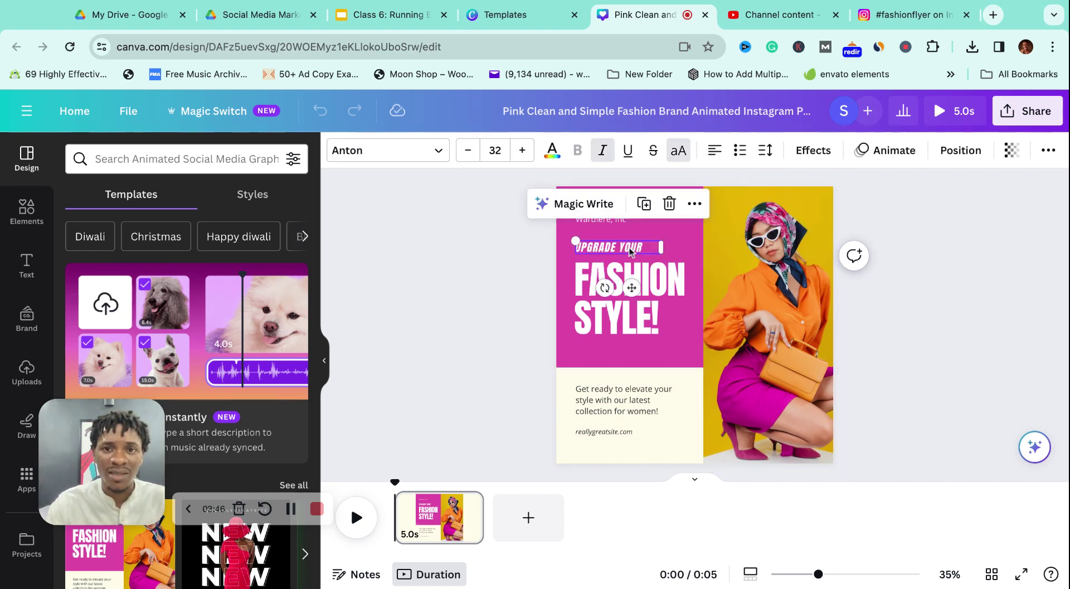
{"action": "left_click", "coordinate": [648, 274]}
{"action": "left_click", "coordinate": [642, 393]}
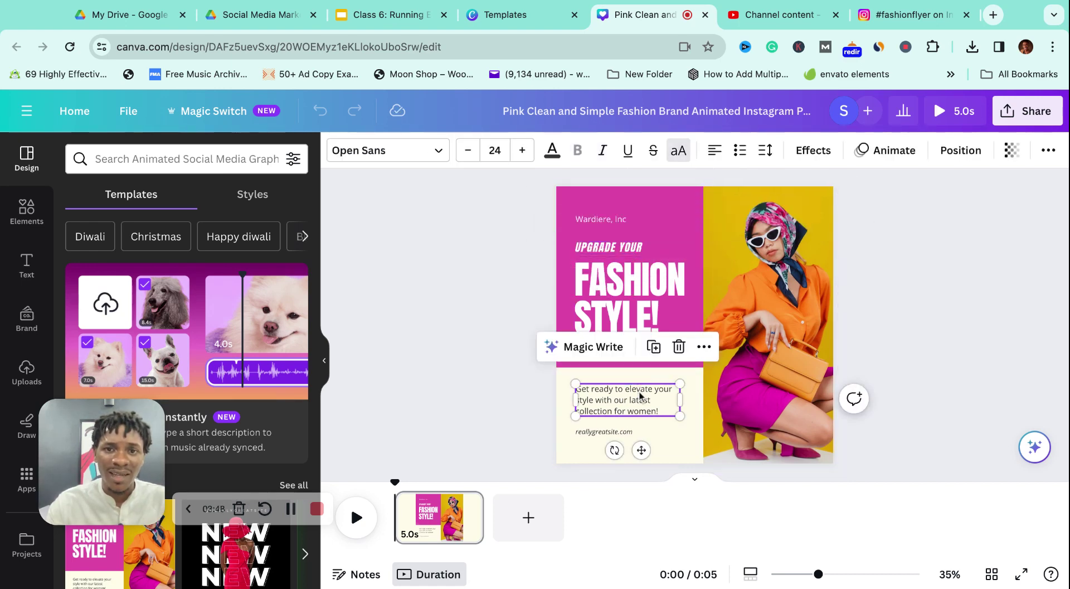
{"action": "left_click", "coordinate": [670, 430]}
{"action": "left_click", "coordinate": [676, 359]}
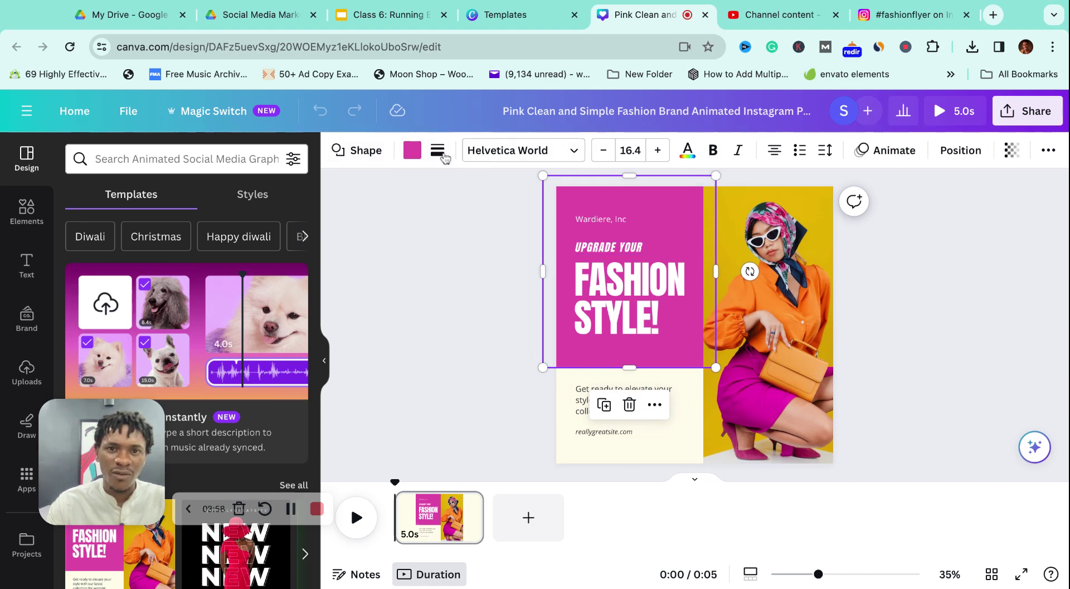
{"action": "left_click", "coordinate": [673, 286]}
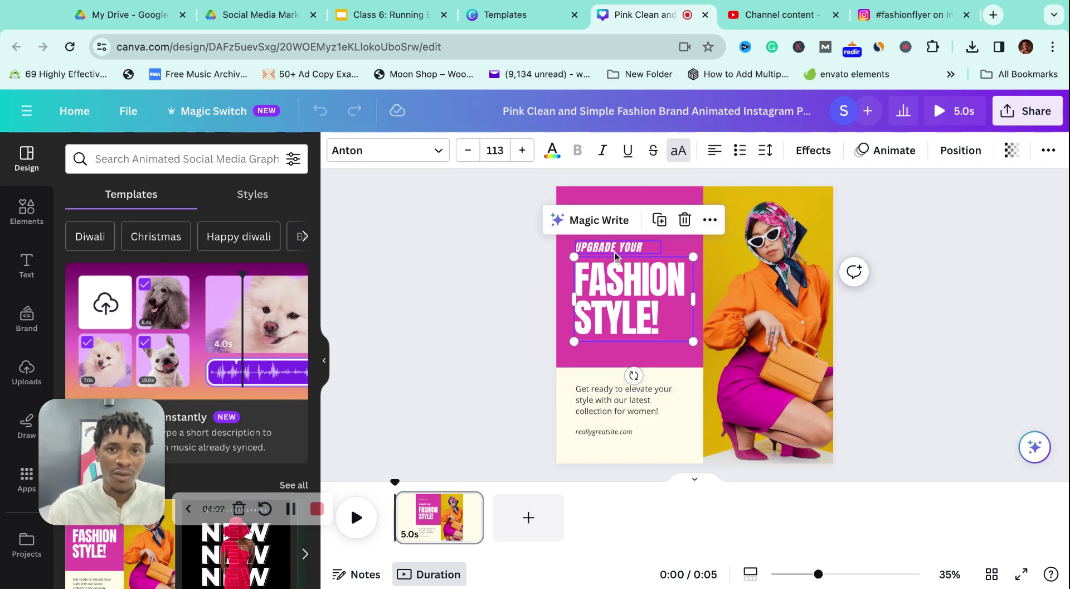
{"action": "left_click", "coordinate": [439, 152]}
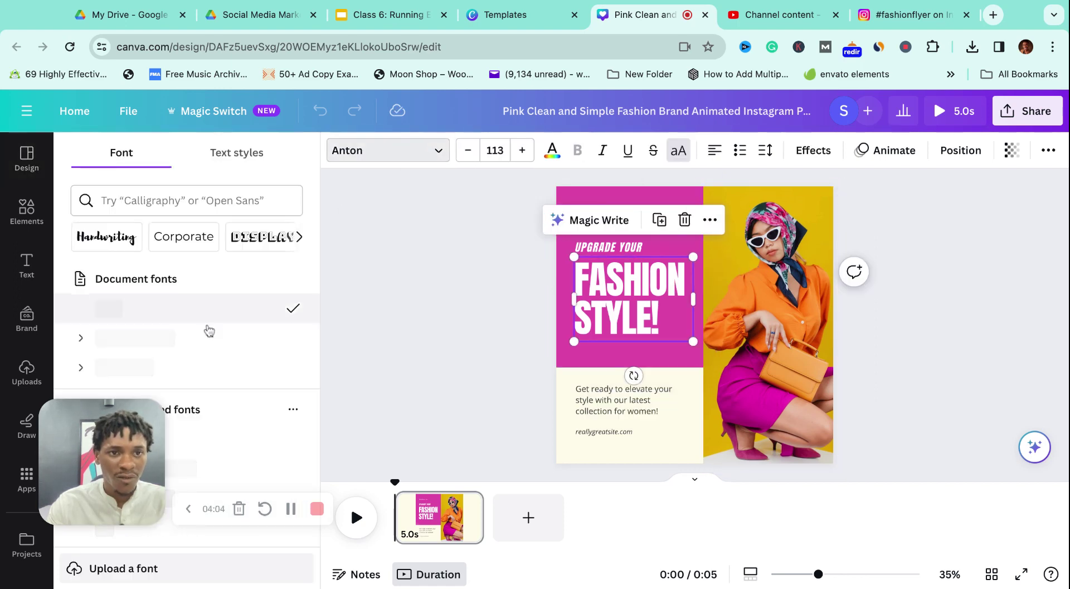
{"action": "left_click", "coordinate": [467, 279]}
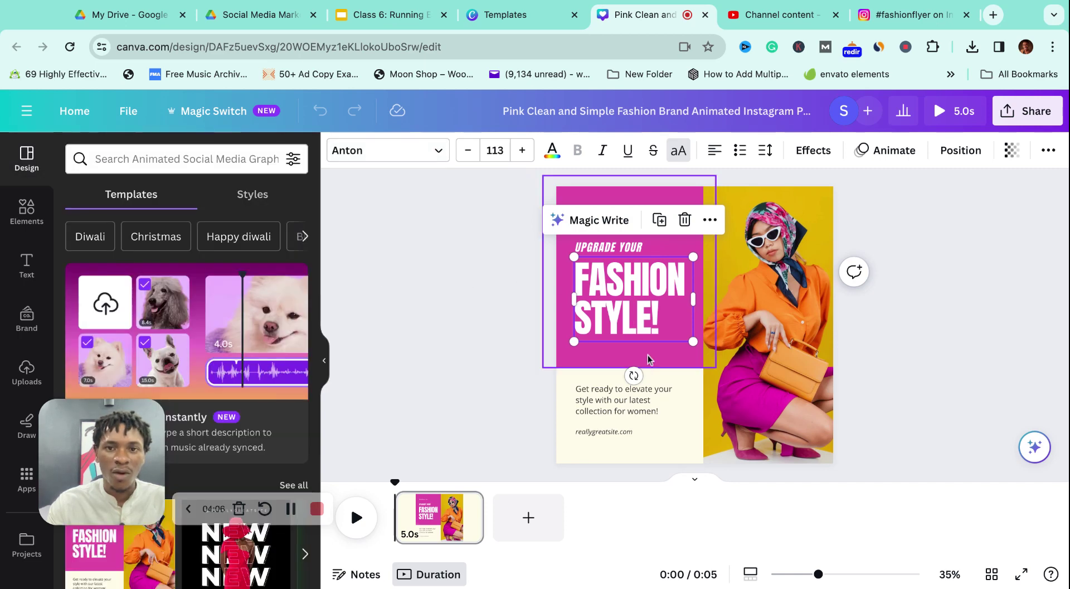
{"action": "left_click", "coordinate": [419, 157]}
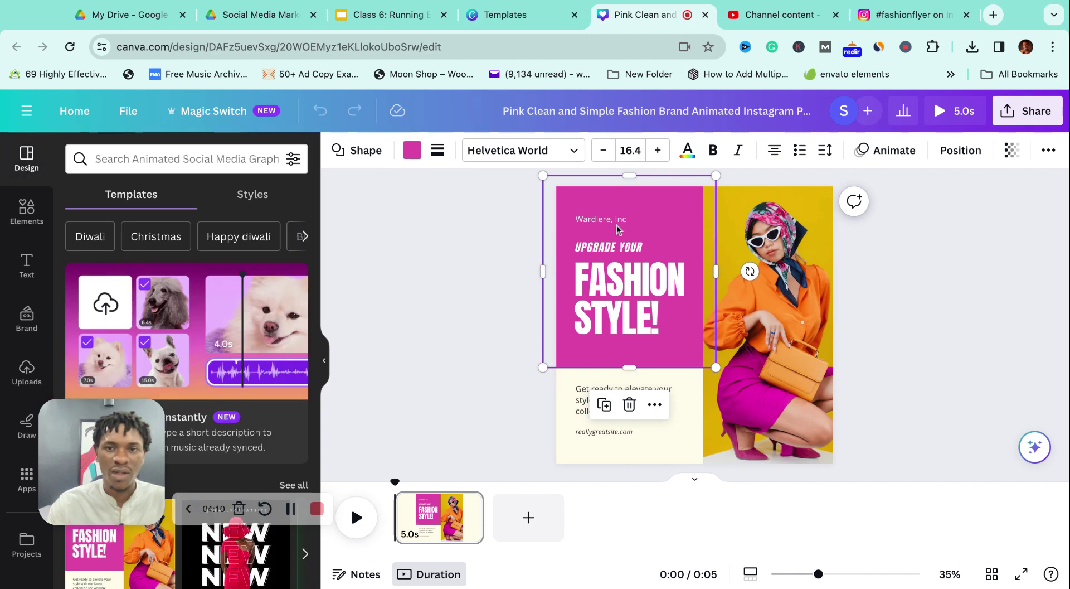
Delete the "Wardiere, Inc" text, upload the YADA logo file and add the logo to the design.
{"action": "left_click", "coordinate": [623, 221]}
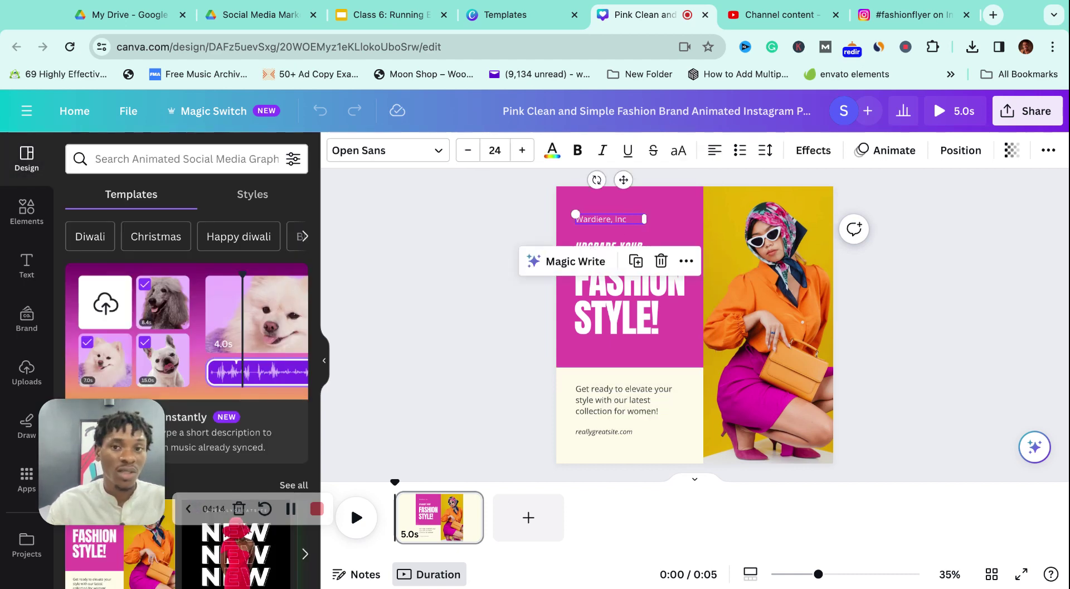
{"action": "left_click", "coordinate": [661, 261]}
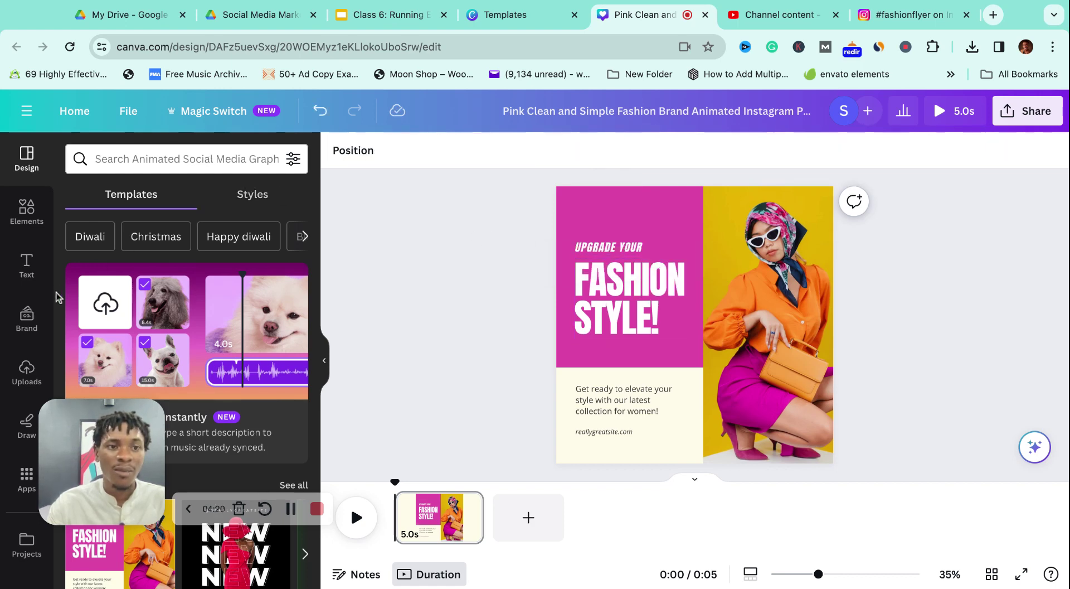
{"action": "left_click_drag", "start_coordinate": [125, 460], "coordinate": [429, 432]}
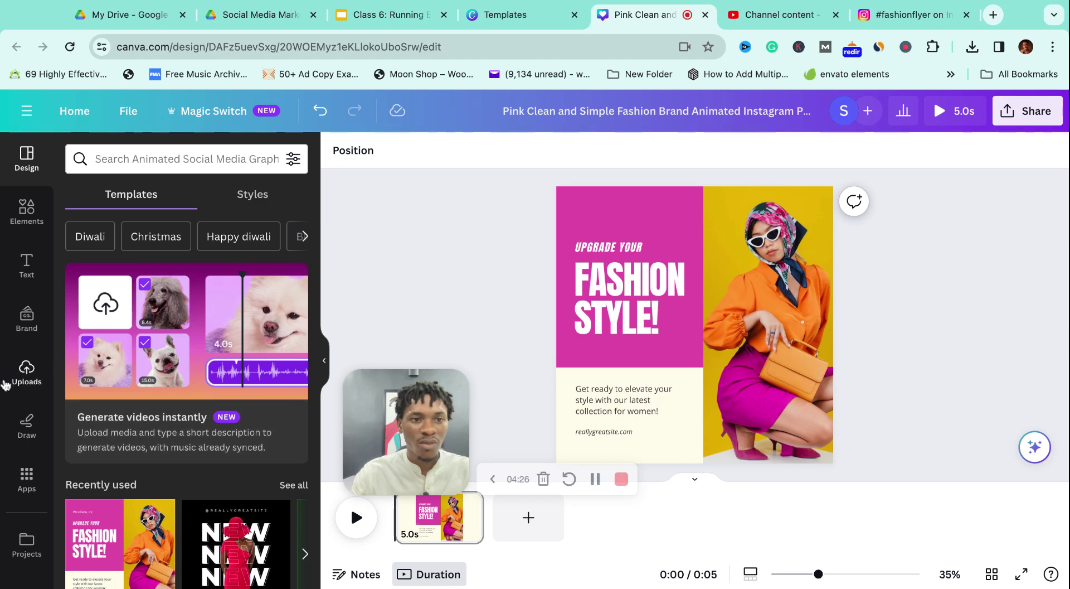
{"action": "left_click", "coordinate": [27, 373]}
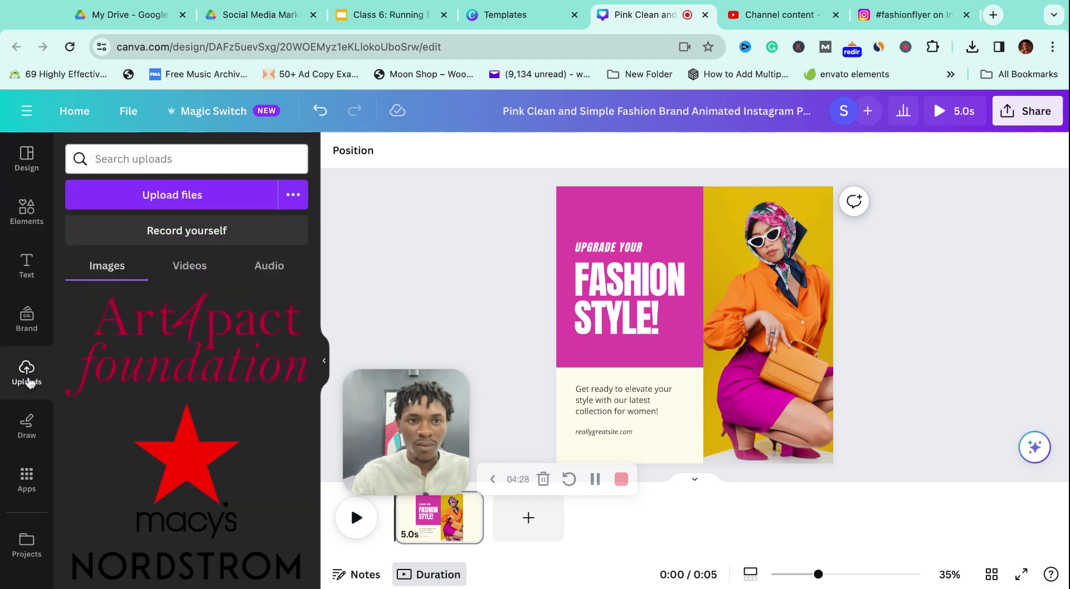
{"action": "left_click", "coordinate": [189, 200]}
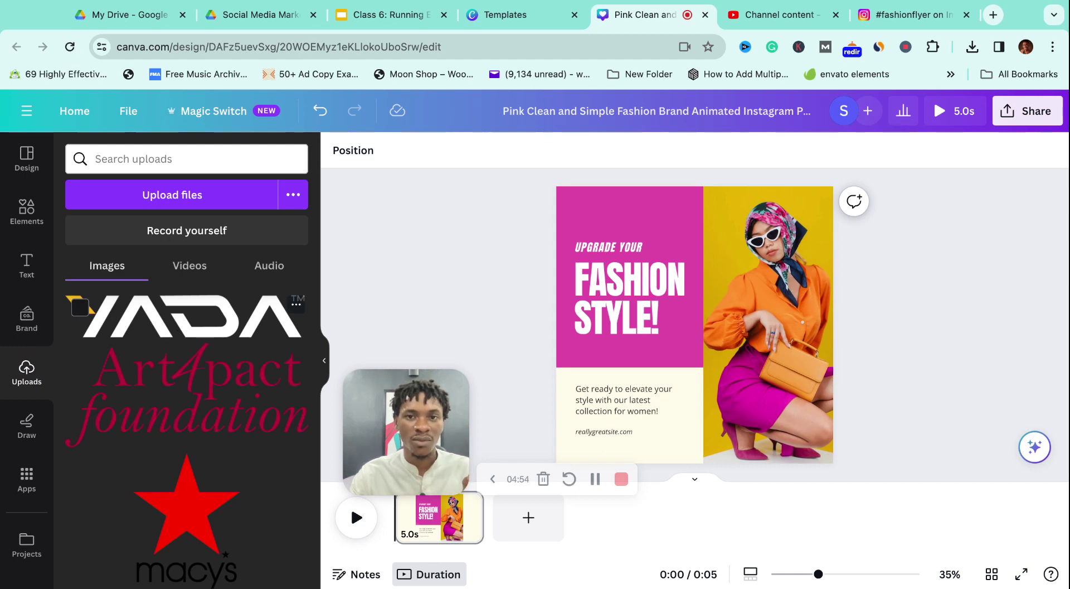
{"action": "left_click", "coordinate": [187, 316]}
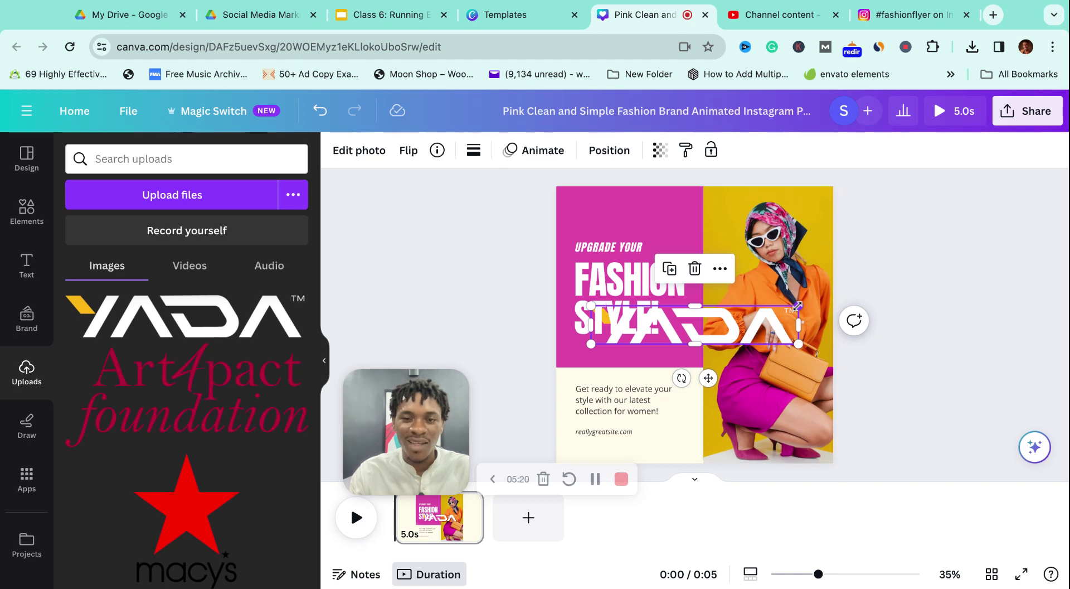
Shrink the YADA logo and place it just above the "UPGRADE YOUR" line, aligned with the start of the text.
{"action": "left_click_drag", "start_coordinate": [798, 306], "coordinate": [737, 327]}
{"action": "key", "text": "ctrl+z"}
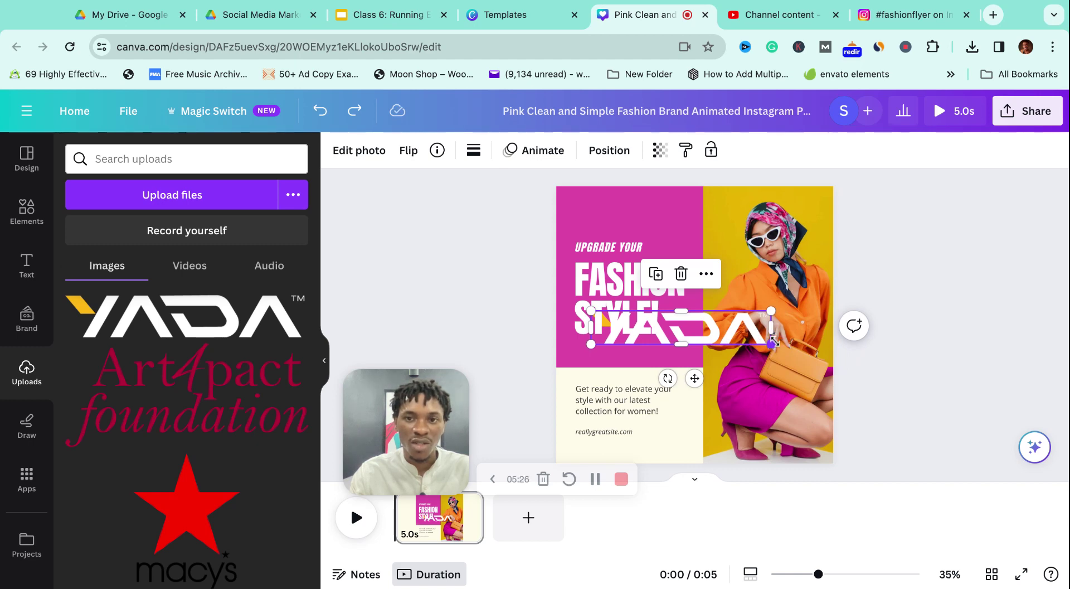
{"action": "left_click_drag", "start_coordinate": [773, 343], "coordinate": [673, 228]}
{"action": "left_click", "coordinate": [672, 229]}
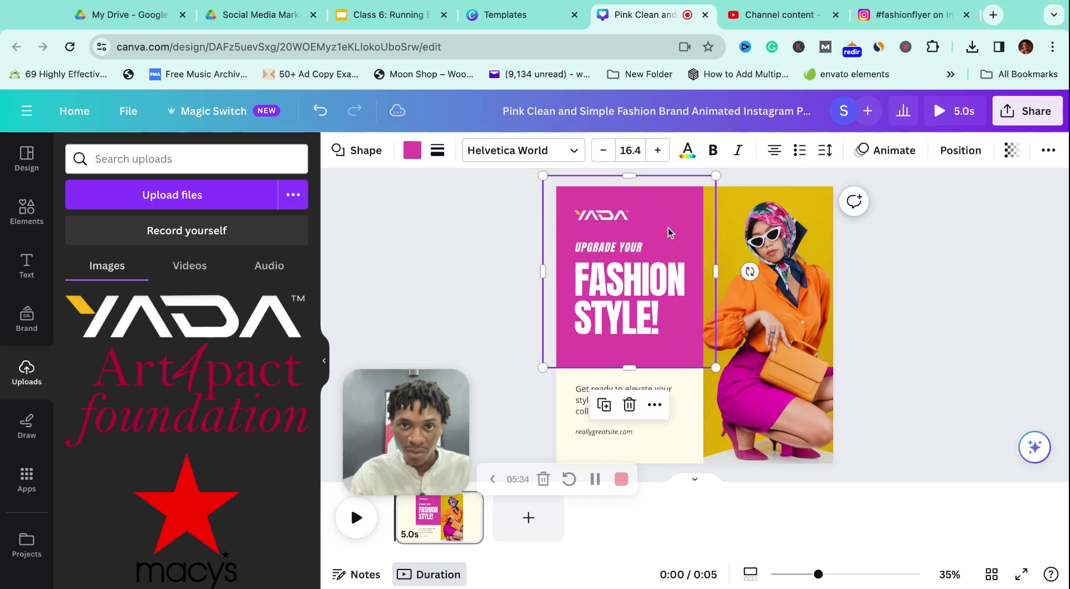
{"action": "left_click", "coordinate": [609, 220]}
{"action": "left_click_drag", "start_coordinate": [609, 220], "coordinate": [609, 229]}
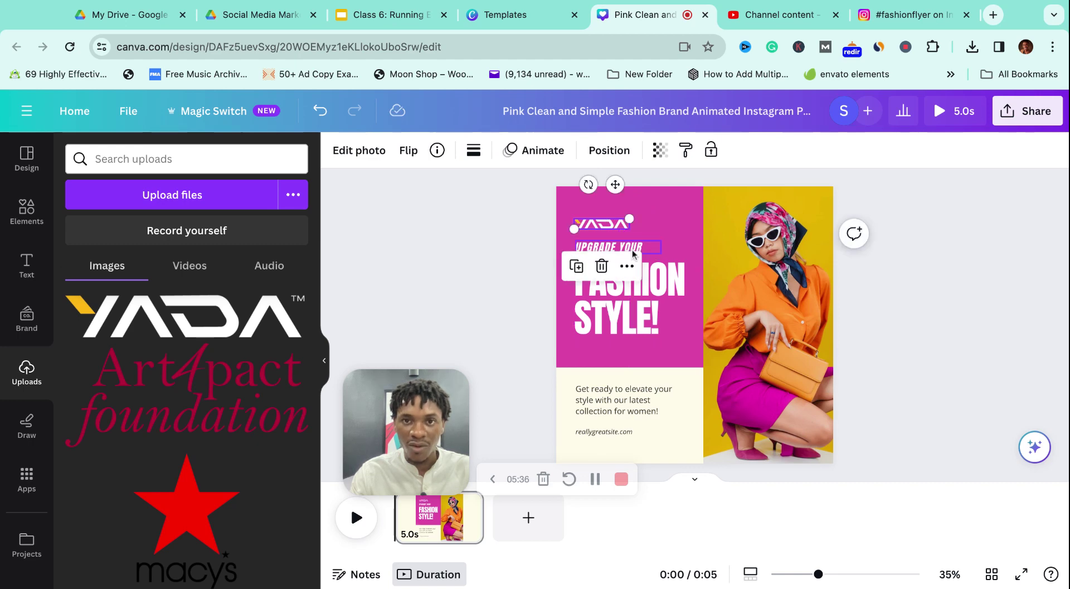
Replace the "UPGRADE YOUR" line with "NOV 5TH TO 30TH" and remove its italics.
{"action": "double_click", "coordinate": [636, 252]}
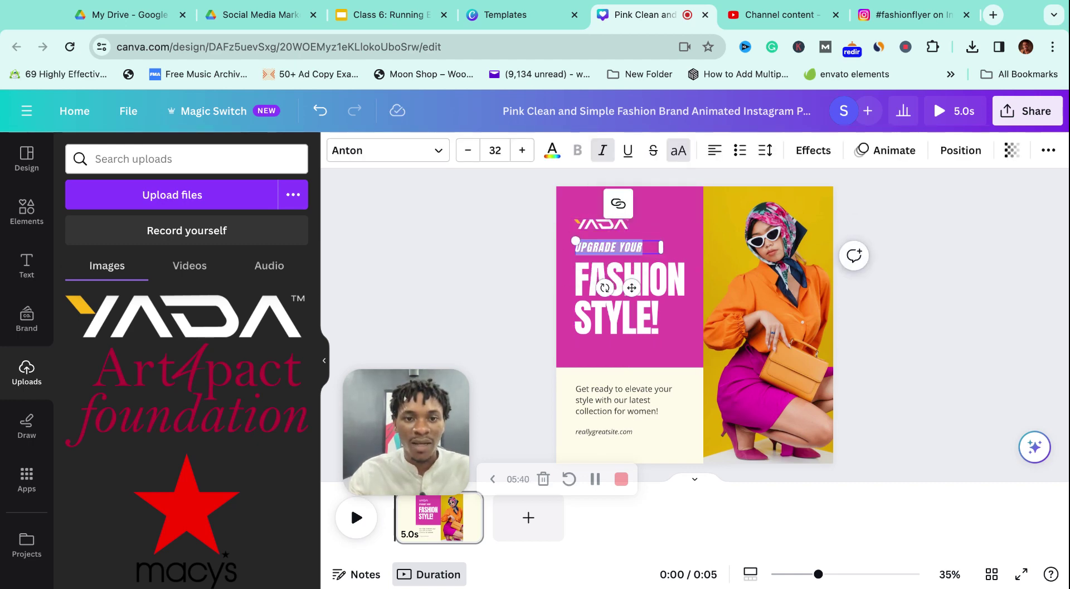
{"action": "key", "text": "BackSpace"}
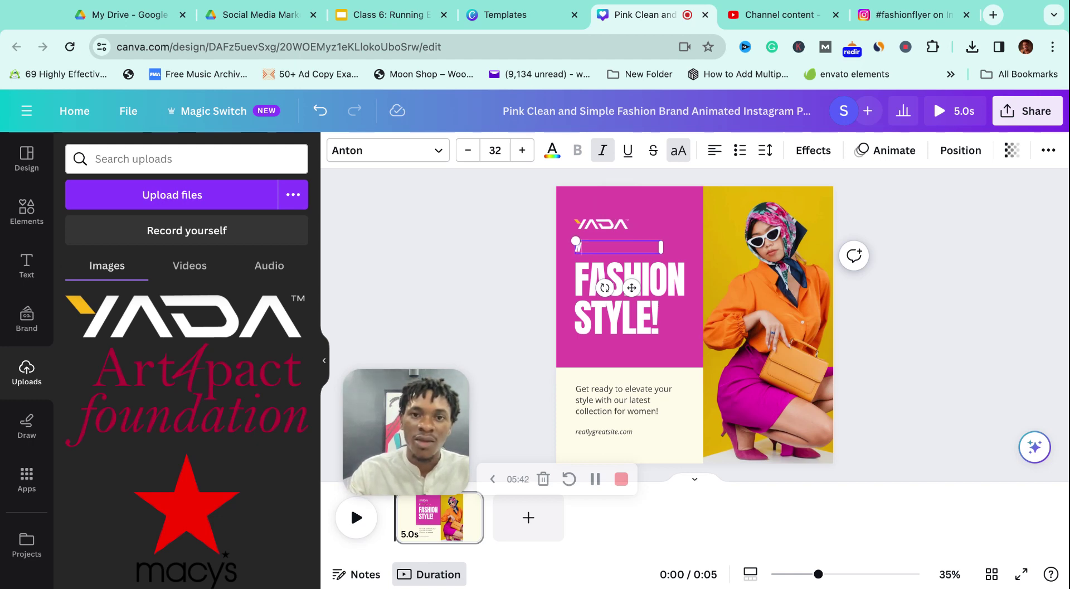
{"action": "type", "text": "NOV"}
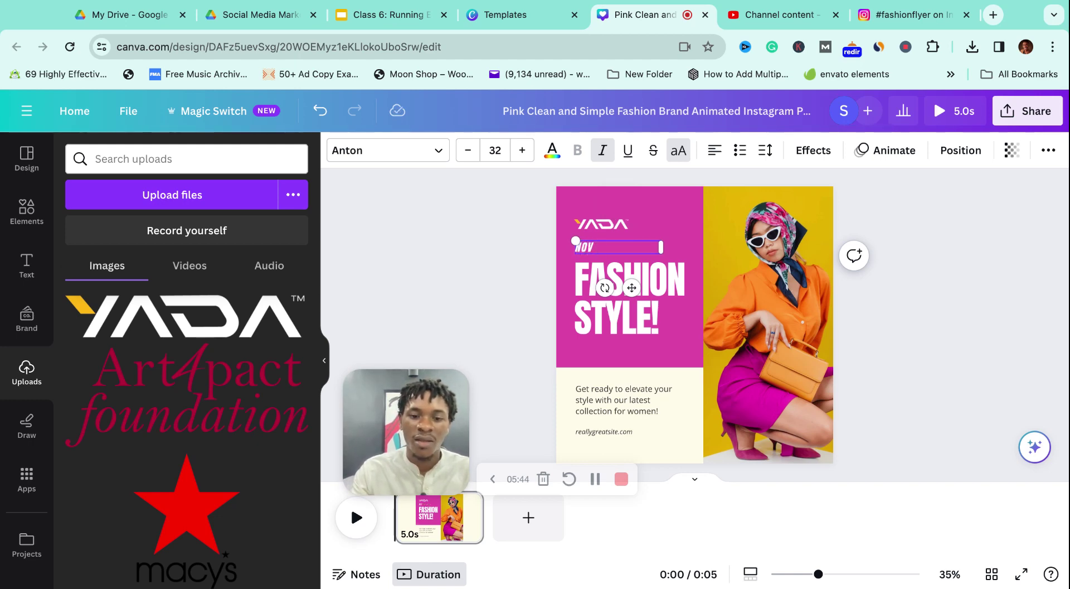
{"action": "type", "text": " 5TH TO 30TH"}
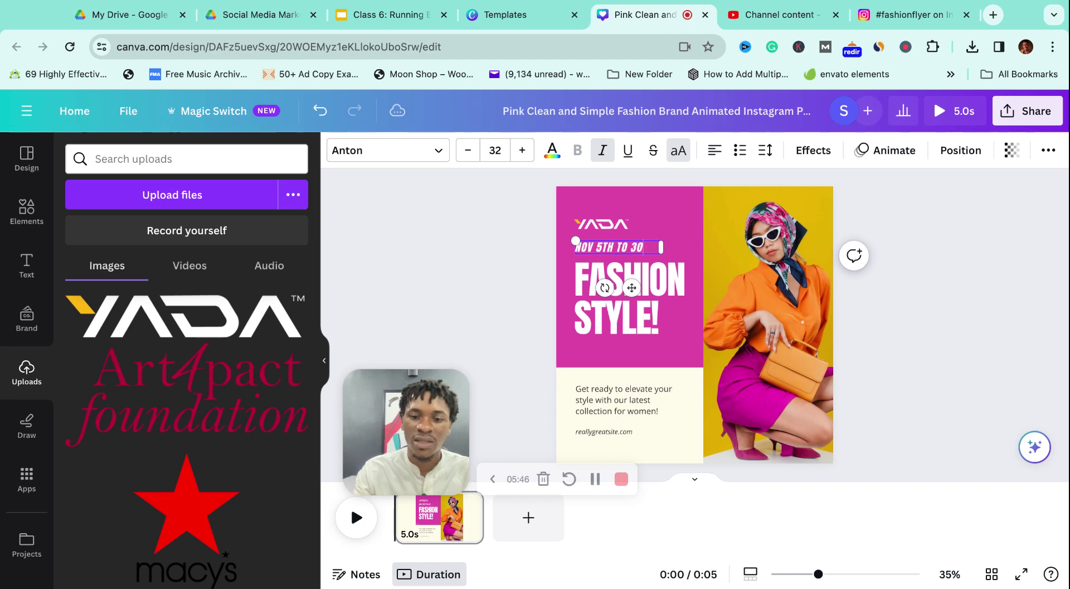
{"action": "left_click", "coordinate": [676, 239]}
{"action": "left_click", "coordinate": [641, 246]}
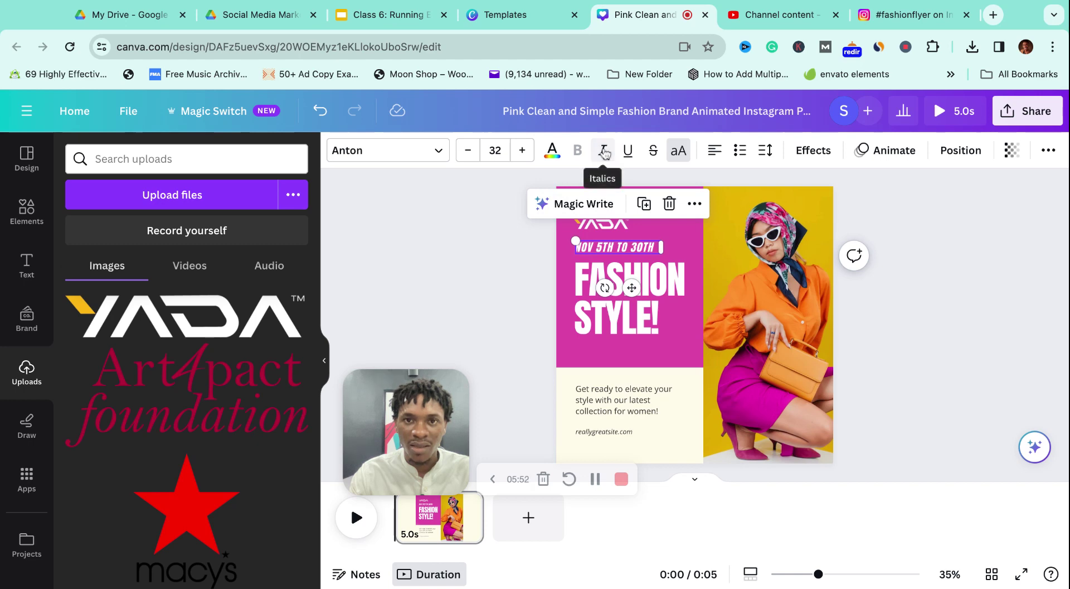
{"action": "left_click", "coordinate": [603, 151]}
{"action": "left_click", "coordinate": [679, 246]}
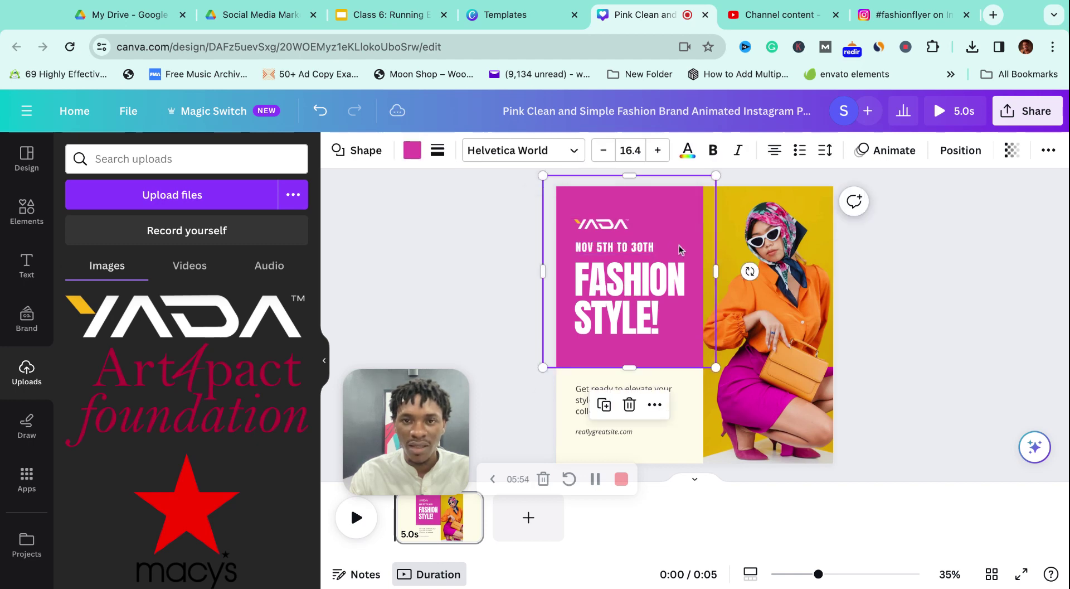
Replace the "FASHION STYLE!" headline with "BLACK FRIDAY DEALS", with DEALS on its own line, and widen its text box to the photo's edge.
{"action": "left_click", "coordinate": [655, 289]}
{"action": "left_click", "coordinate": [657, 291]}
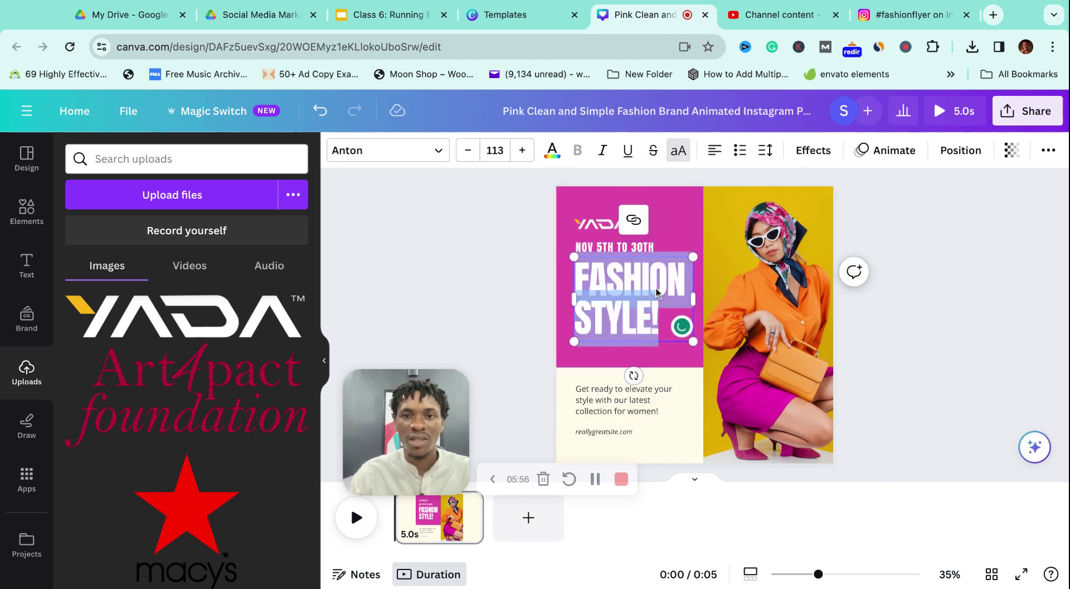
{"action": "type", "text": "BL"}
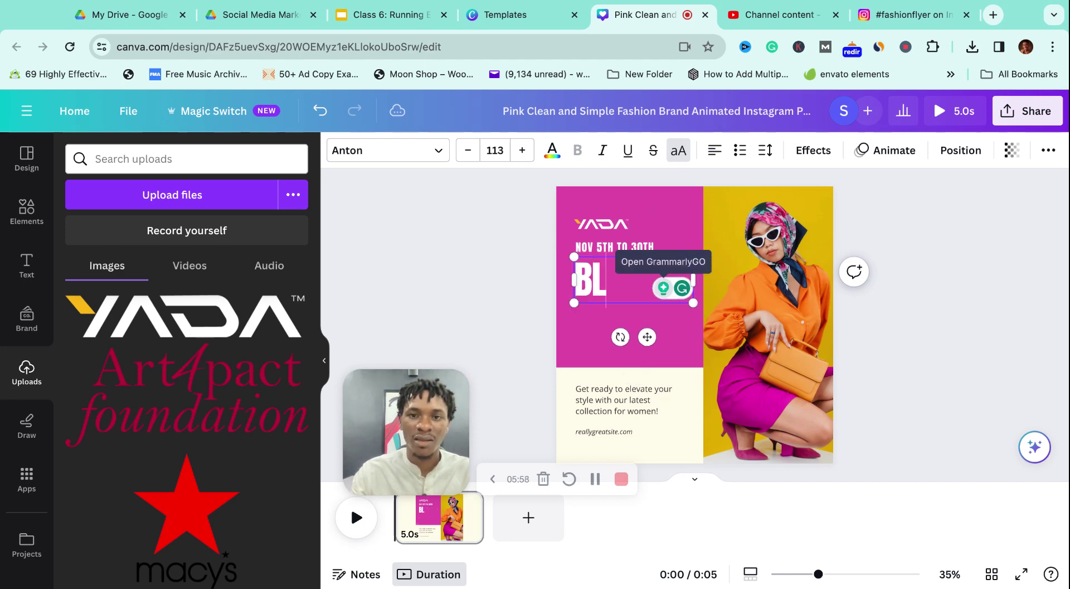
{"action": "type", "text": "ACK FRIDAY"}
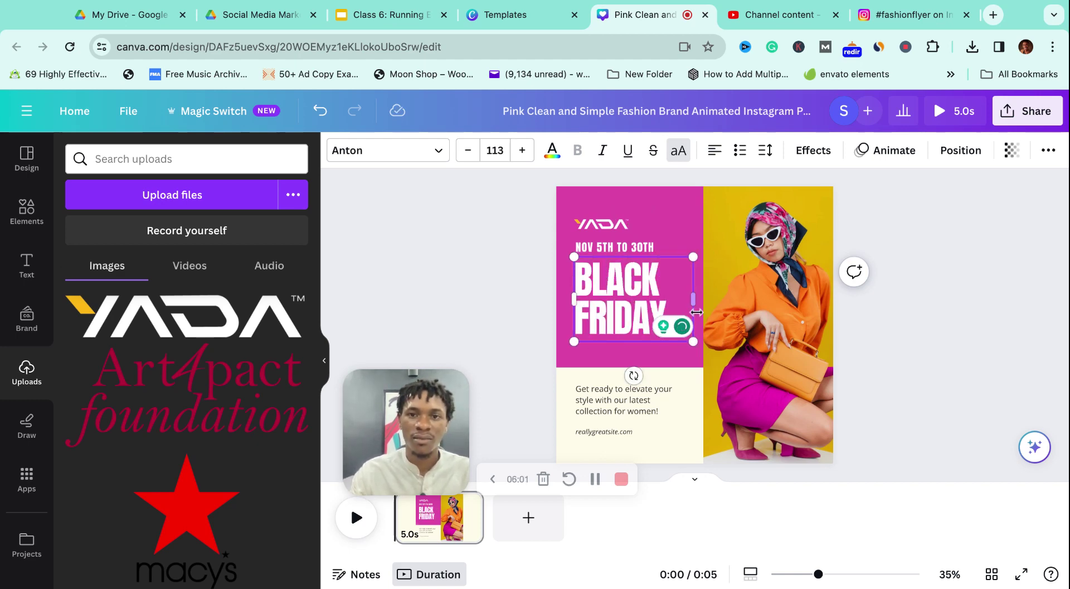
{"action": "key", "text": "Return"}
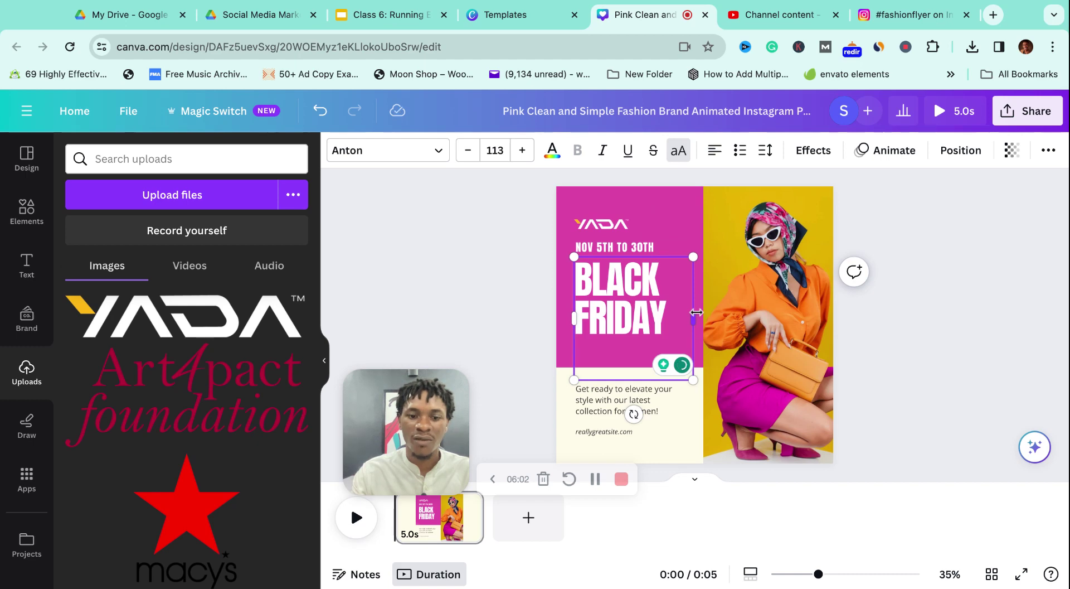
{"action": "type", "text": "DEALS"}
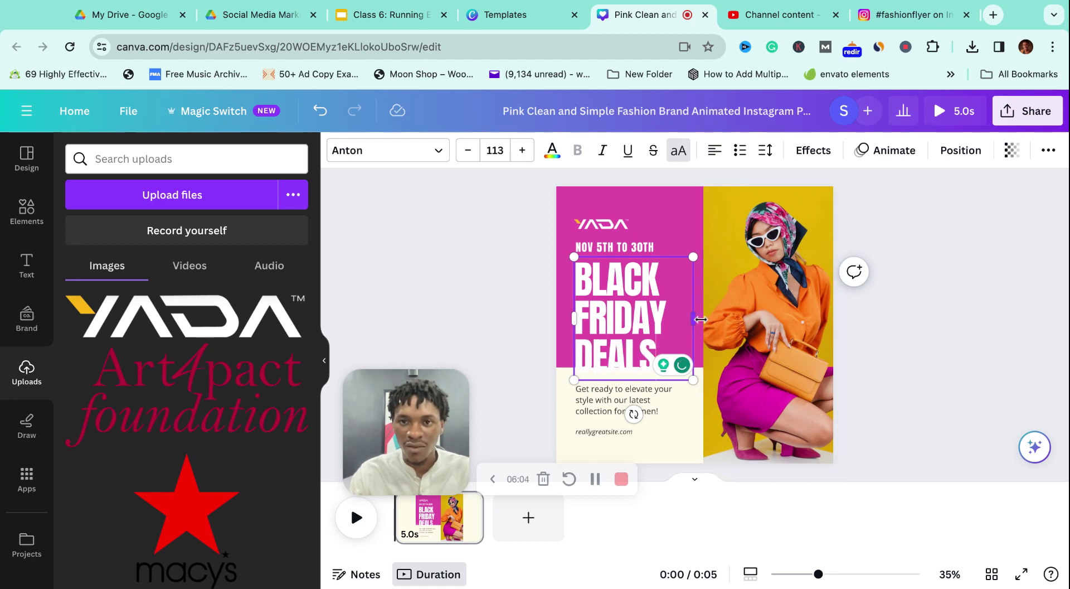
{"action": "left_click", "coordinate": [736, 328]}
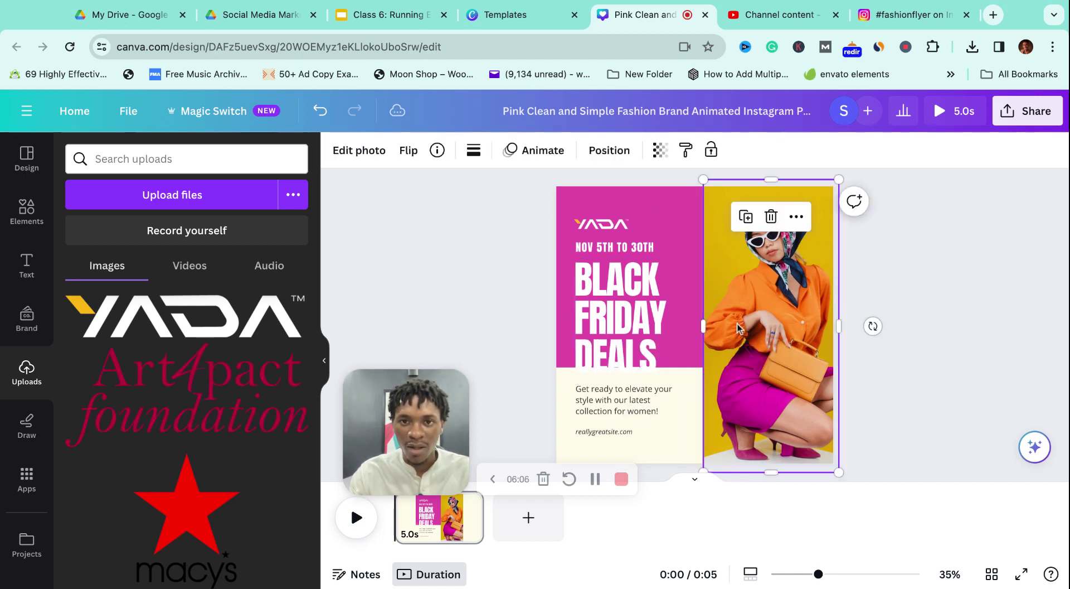
{"action": "left_click", "coordinate": [637, 316]}
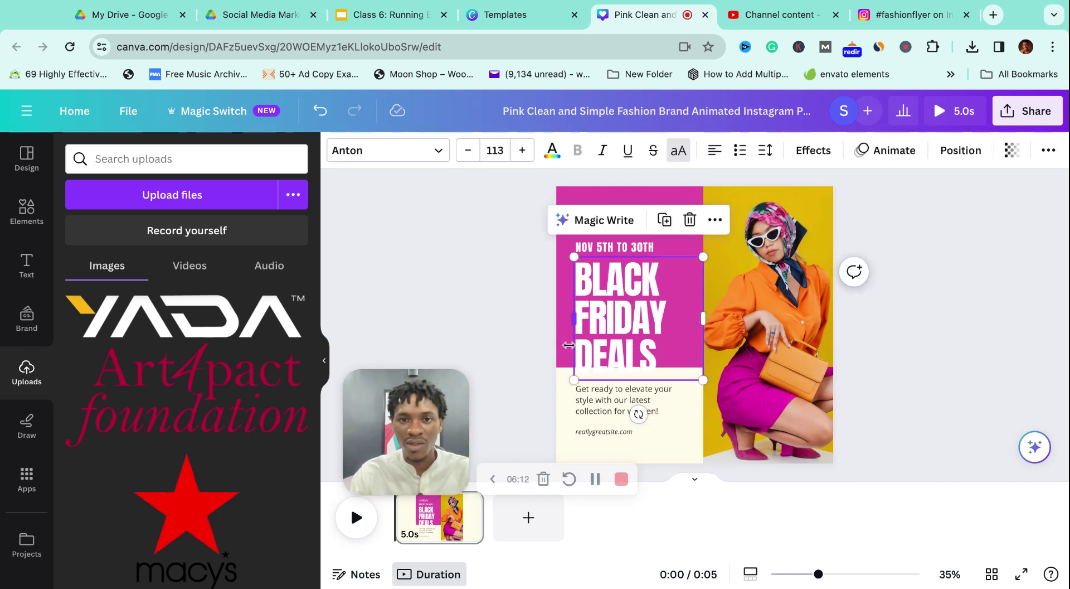
{"action": "left_click", "coordinate": [530, 338]}
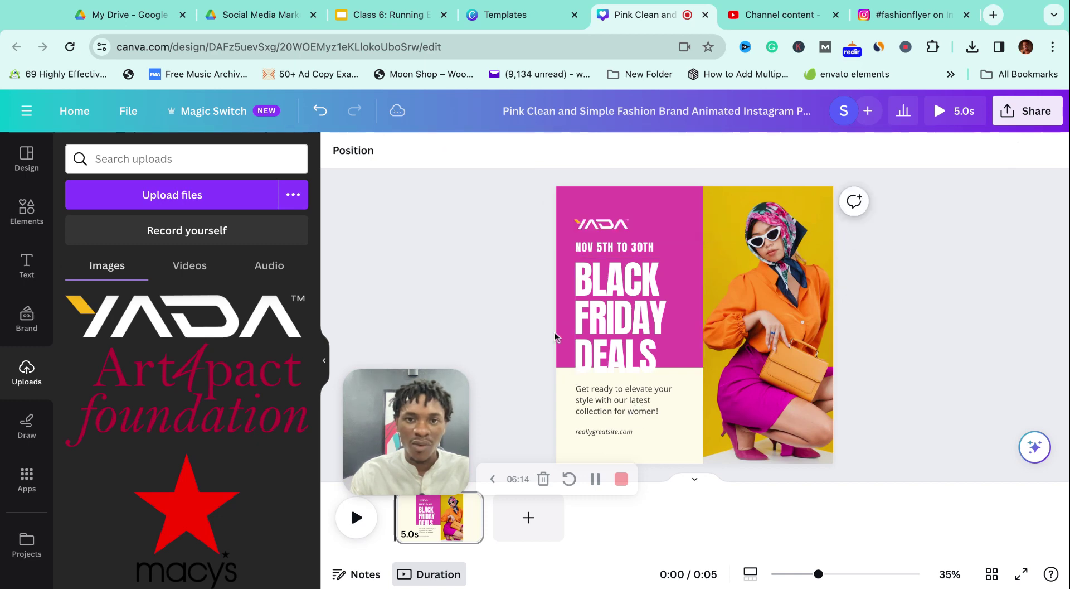
Extend the pink block's lower edge to just below the word DEALS and reduce the headline's font size to 110.
{"action": "left_click", "coordinate": [562, 342]}
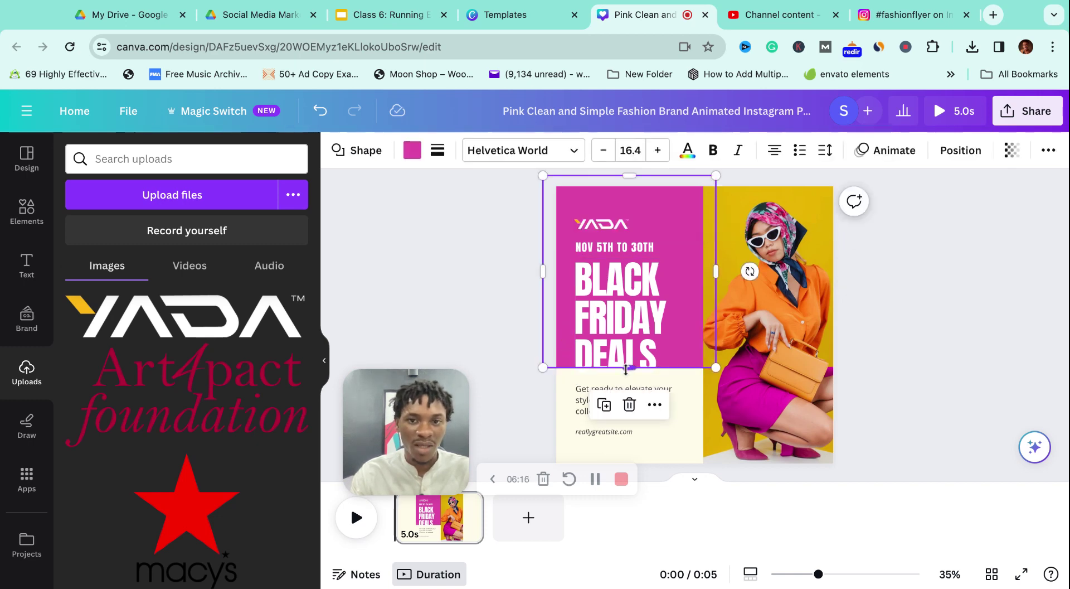
{"action": "left_click_drag", "start_coordinate": [626, 368], "coordinate": [629, 383]}
{"action": "left_click", "coordinate": [653, 332]}
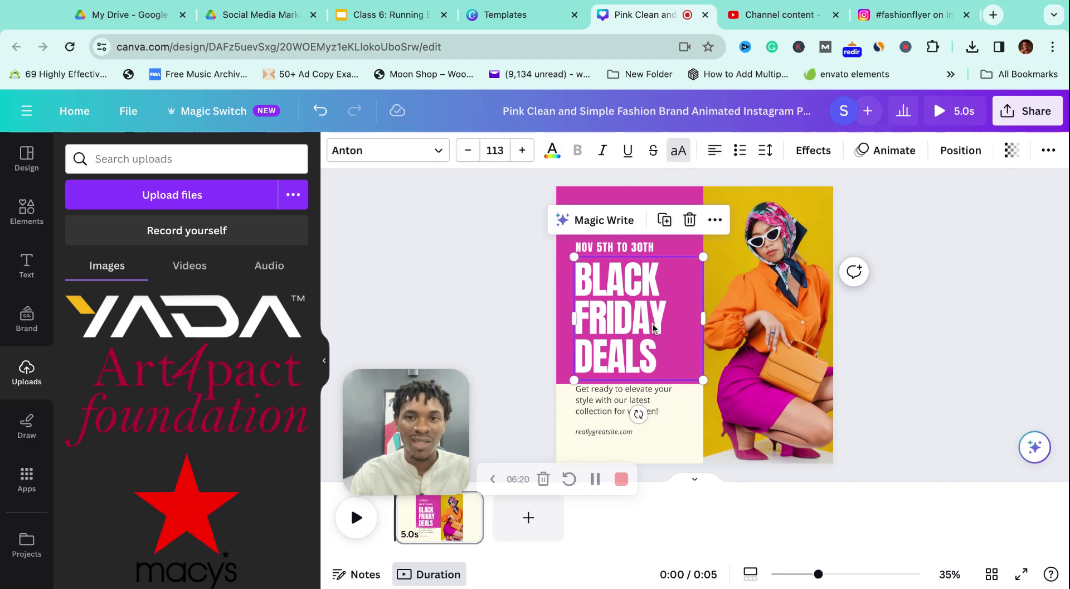
{"action": "left_click", "coordinate": [468, 151]}
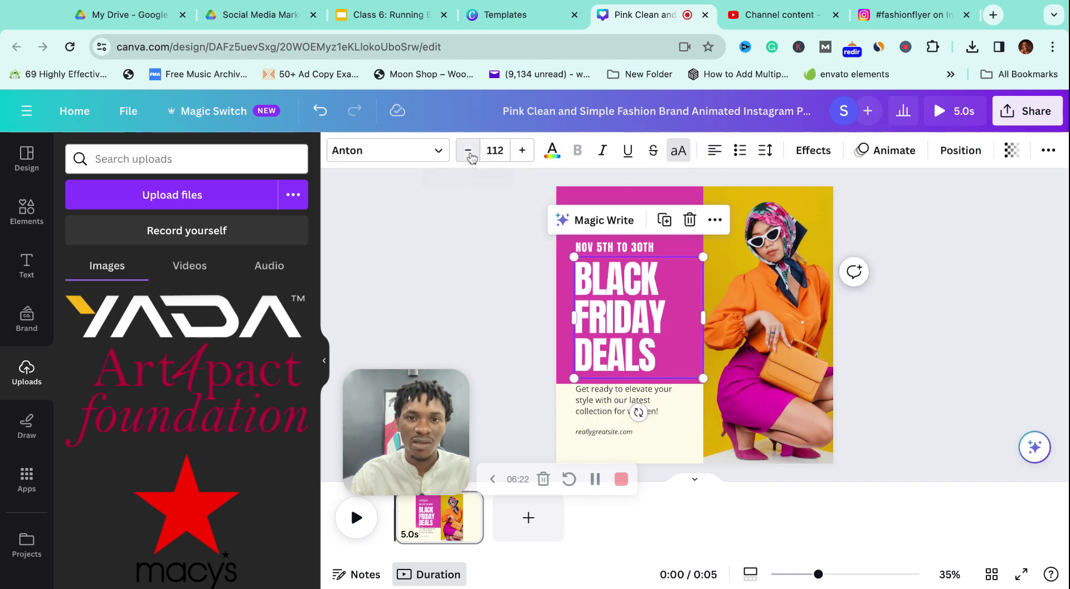
{"action": "left_click", "coordinate": [468, 150]}
{"action": "left_click", "coordinate": [469, 151]}
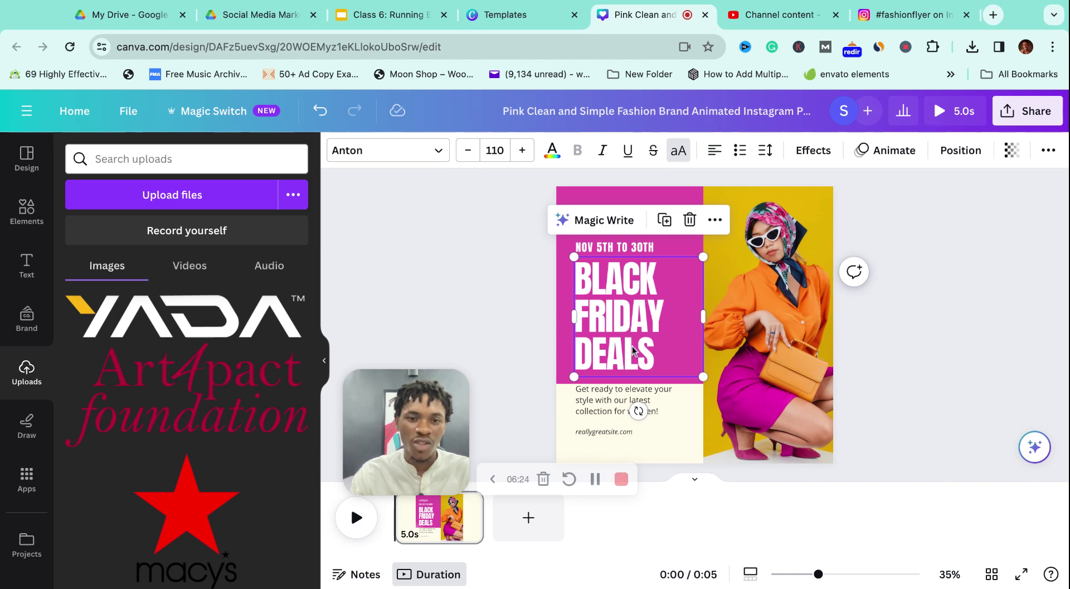
{"action": "left_click", "coordinate": [922, 368]}
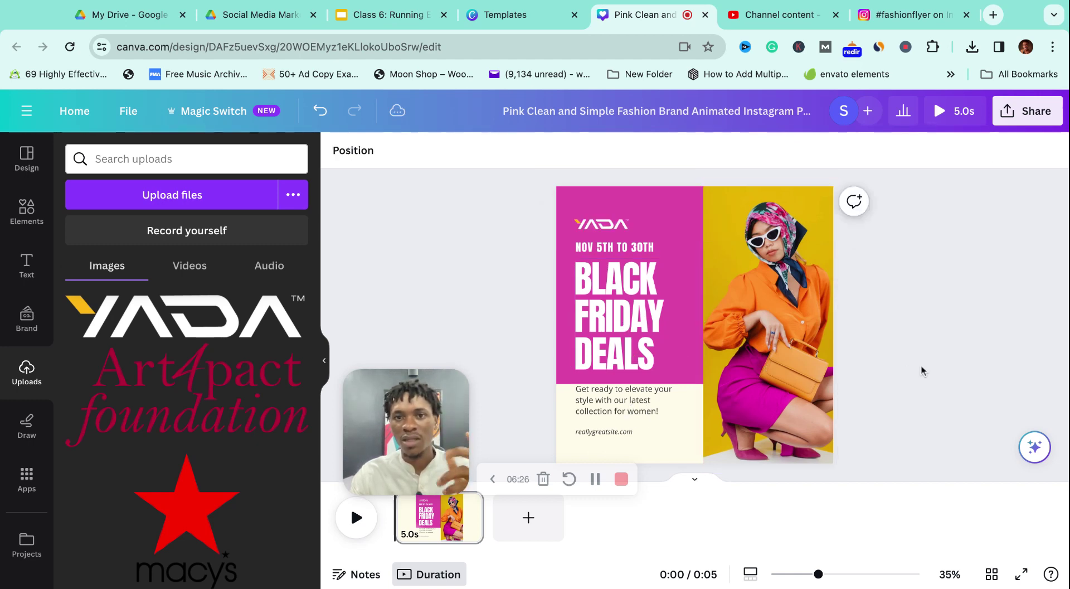
Set the "BLACK FRIDAY DEALS" headline's letter spacing to 0 and its line spacing to 0.92.
{"action": "left_click", "coordinate": [655, 318]}
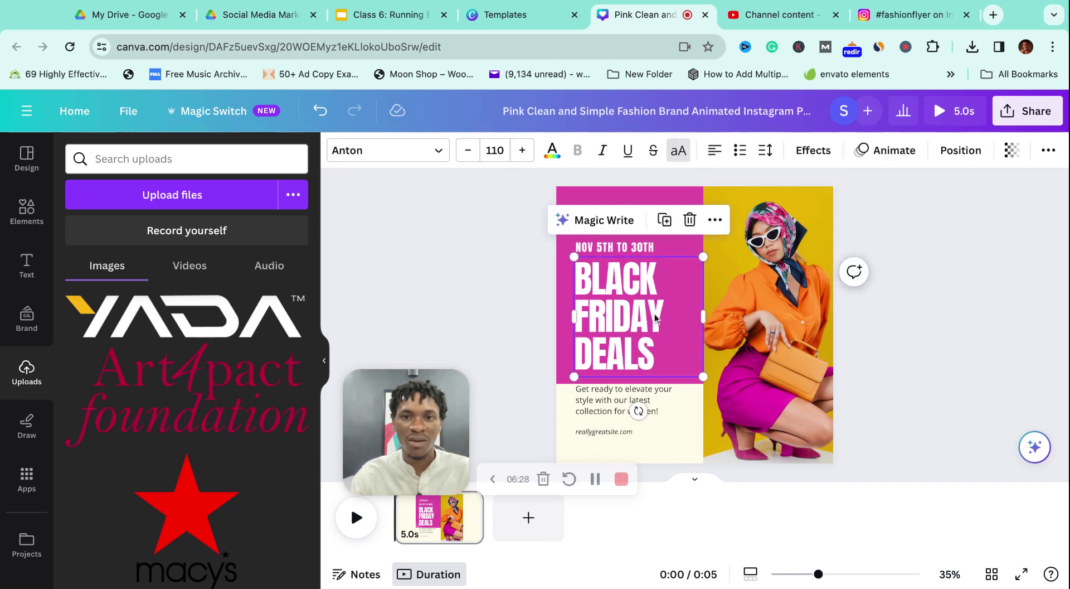
{"action": "scroll", "coordinate": [654, 317], "scroll_direction": "up", "scroll_amount": 3, "text": "ctrl"}
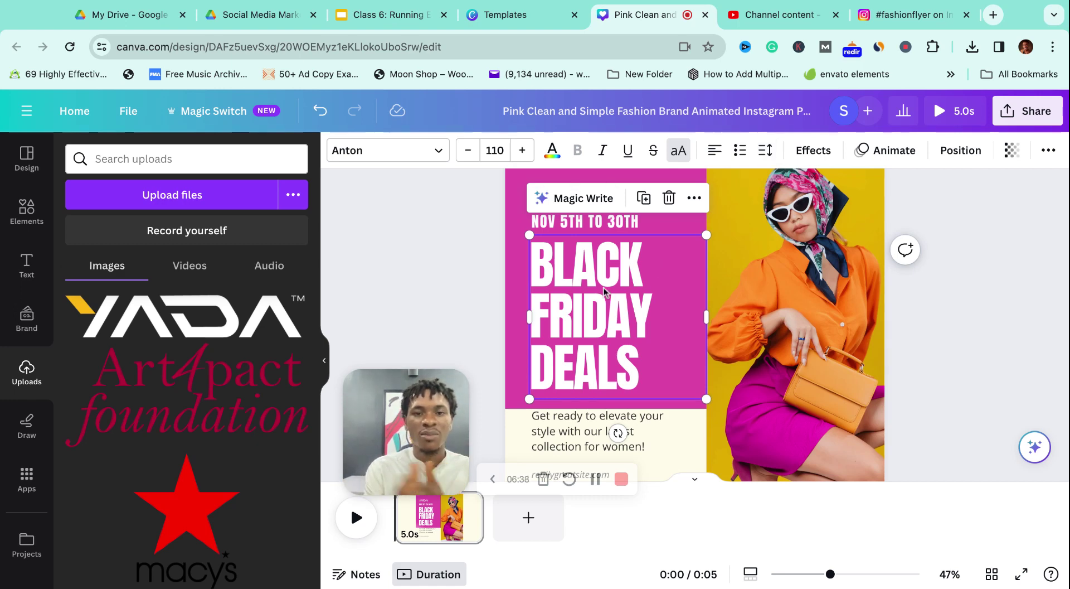
{"action": "left_click", "coordinate": [766, 151]}
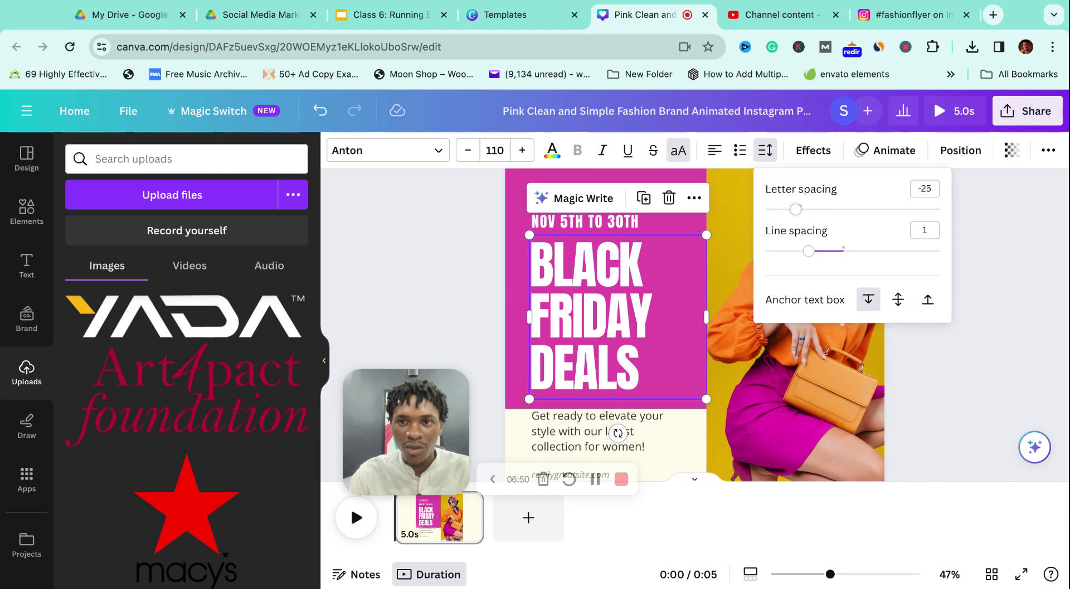
{"action": "left_click_drag", "start_coordinate": [795, 209], "coordinate": [801, 209]}
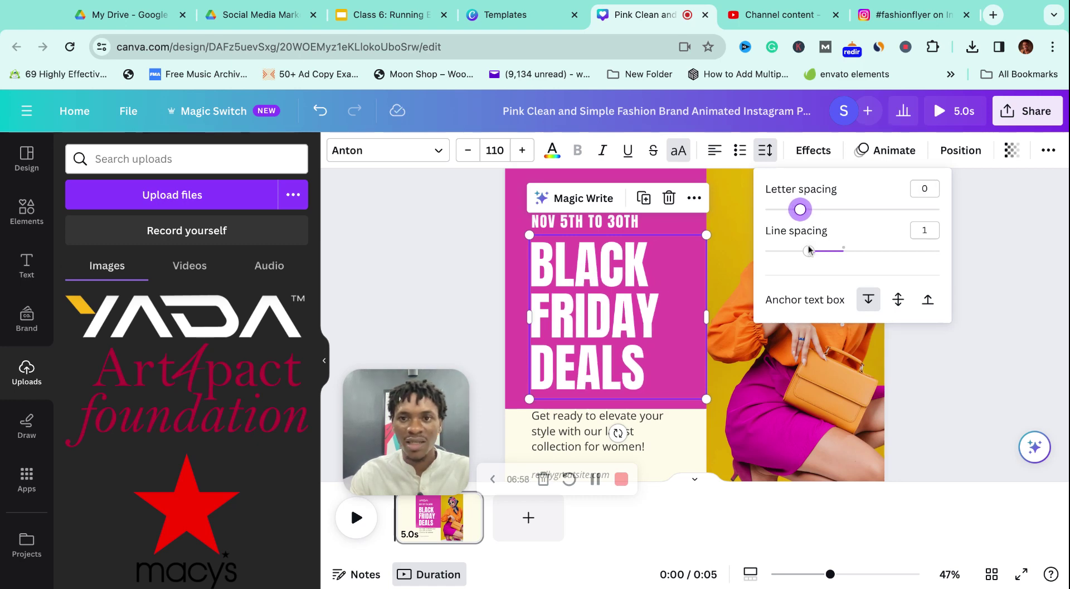
{"action": "mouse_move", "coordinate": [809, 251]}
{"action": "left_mouse_down"}
{"action": "mouse_move", "coordinate": [795, 250]}
{"action": "mouse_move", "coordinate": [805, 251]}
{"action": "left_mouse_up"}
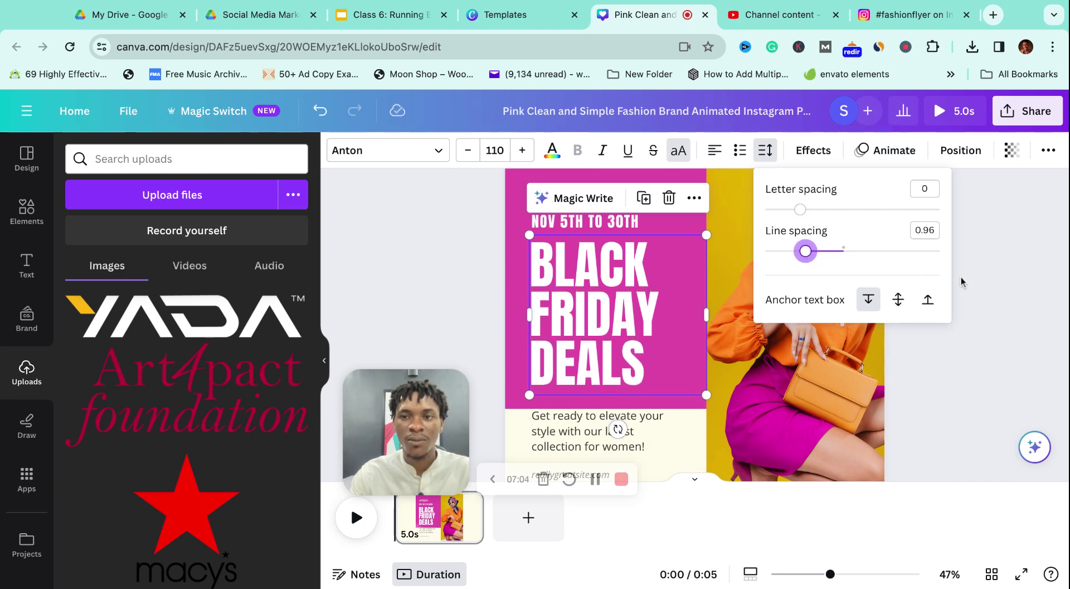
{"action": "left_click", "coordinate": [809, 255]}
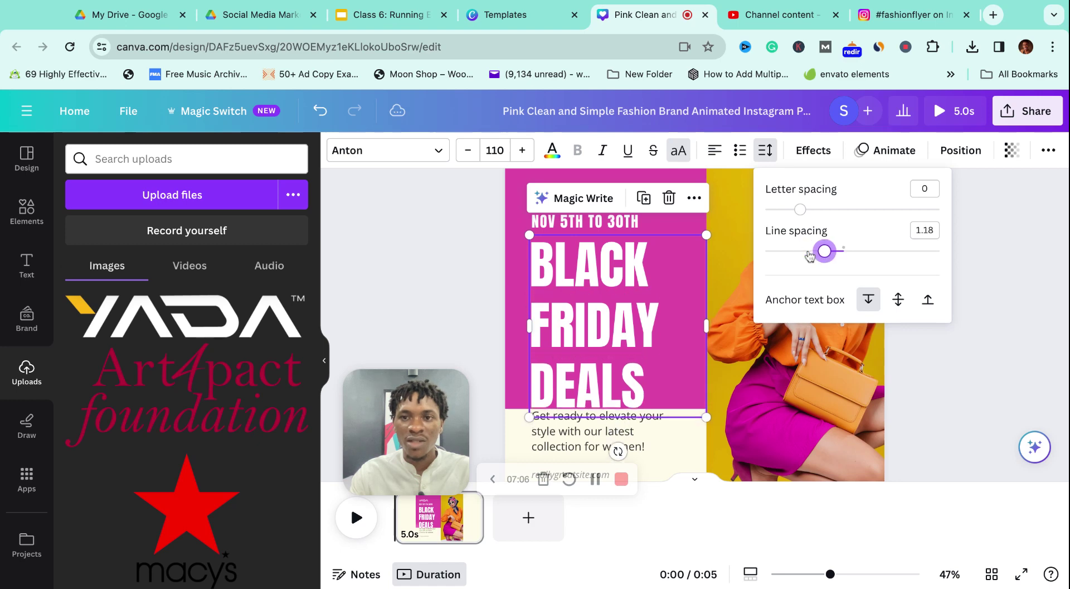
{"action": "mouse_move", "coordinate": [809, 255]}
{"action": "left_mouse_down"}
{"action": "mouse_move", "coordinate": [843, 250]}
{"action": "mouse_move", "coordinate": [802, 251]}
{"action": "left_mouse_up"}
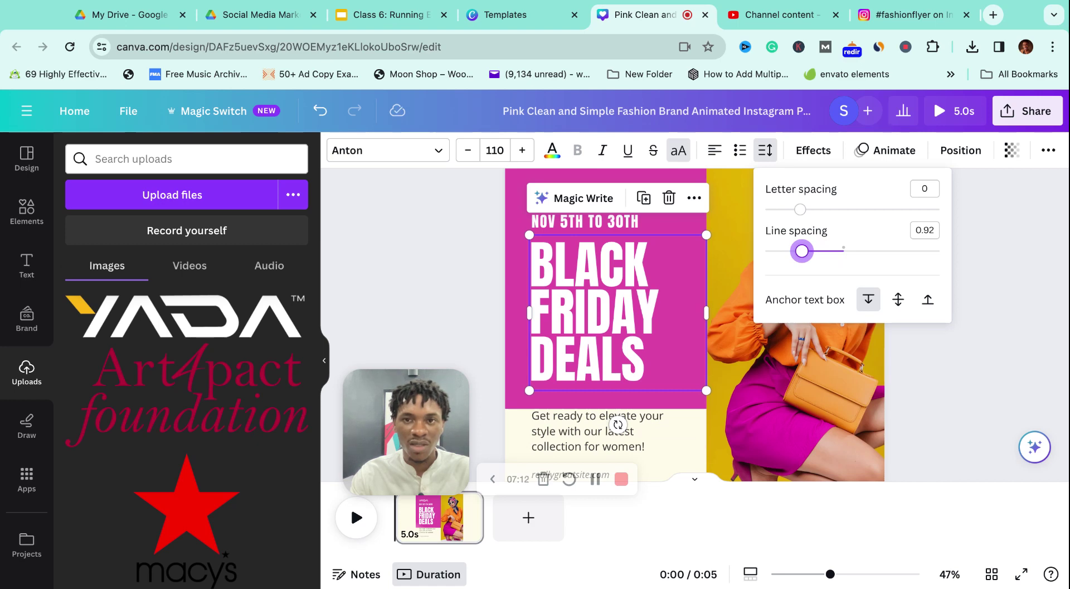
{"action": "left_click", "coordinate": [997, 280]}
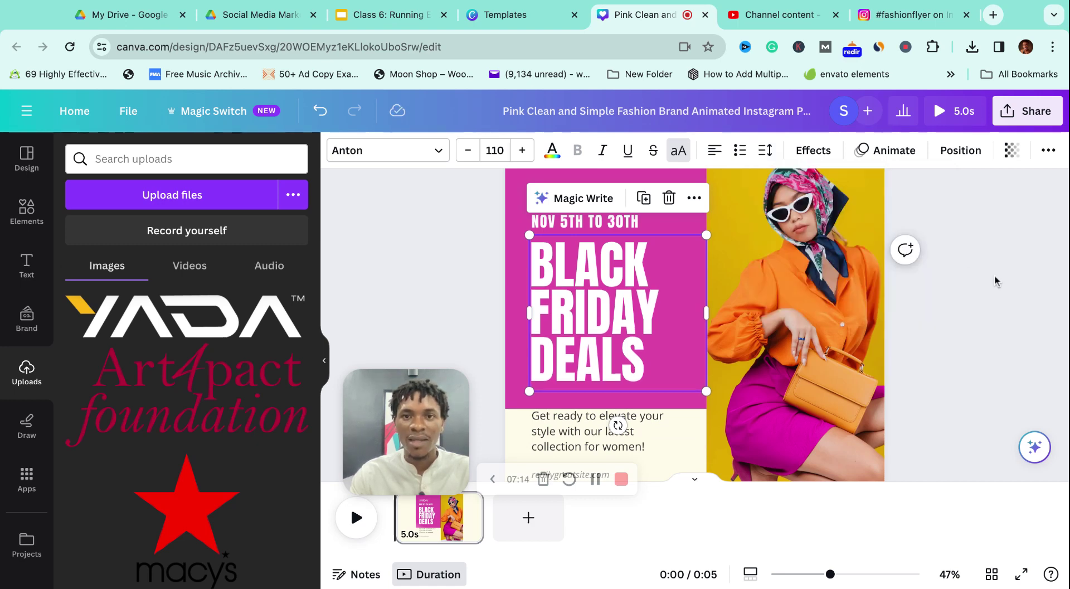
Replace the description below the headline with "Shop from over 2,000 hand-picked hot items in our Black Friday Sales".
{"action": "scroll", "coordinate": [996, 280], "scroll_direction": "down", "scroll_amount": 1}
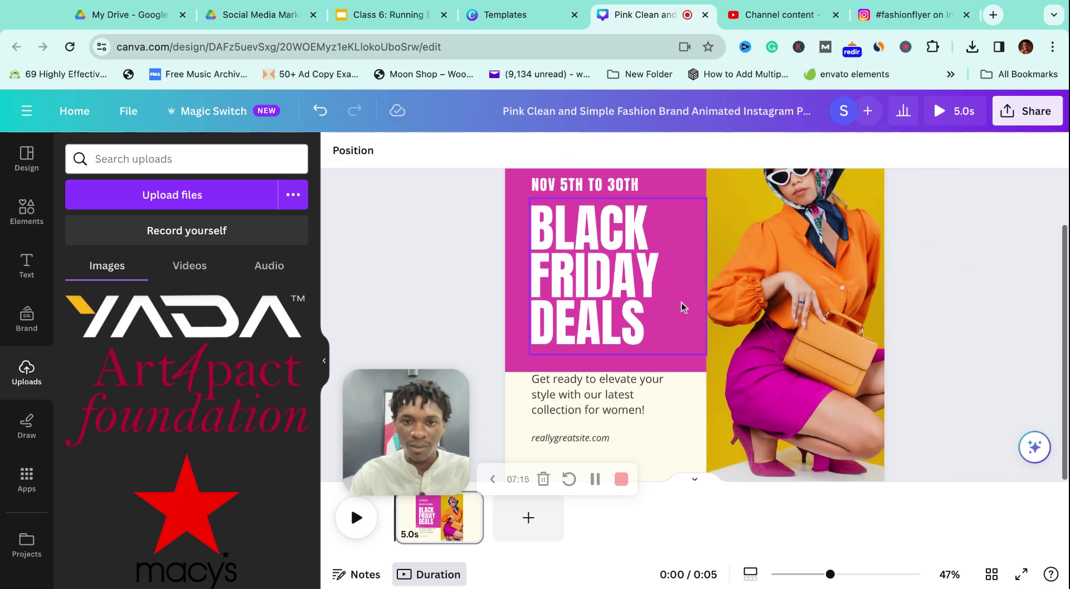
{"action": "left_click", "coordinate": [623, 393]}
{"action": "left_click", "coordinate": [622, 394]}
{"action": "triple_click", "coordinate": [647, 413]}
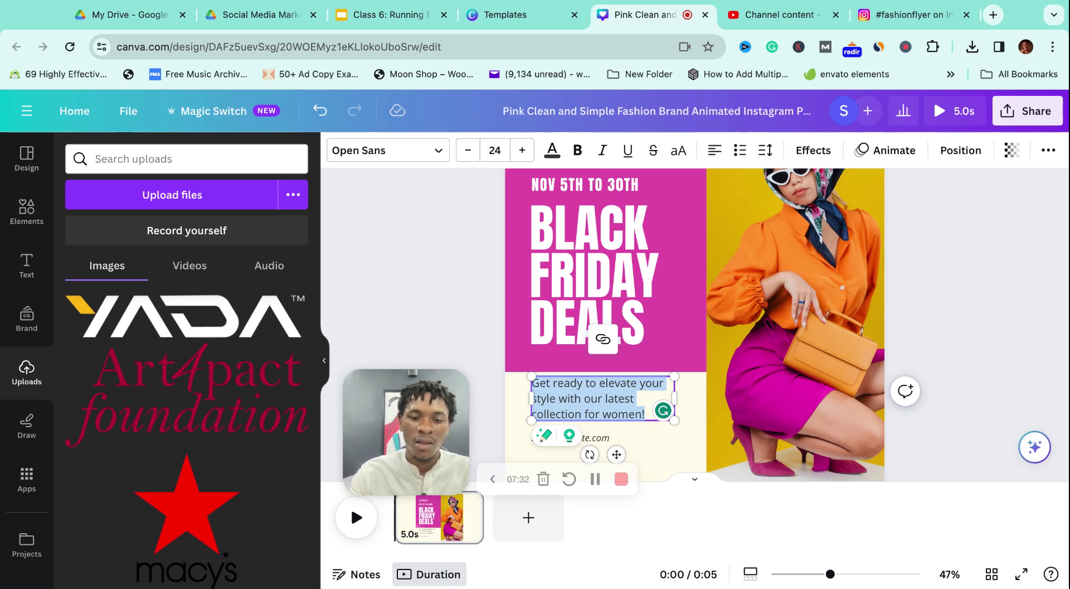
{"action": "type", "text": "Shop "}
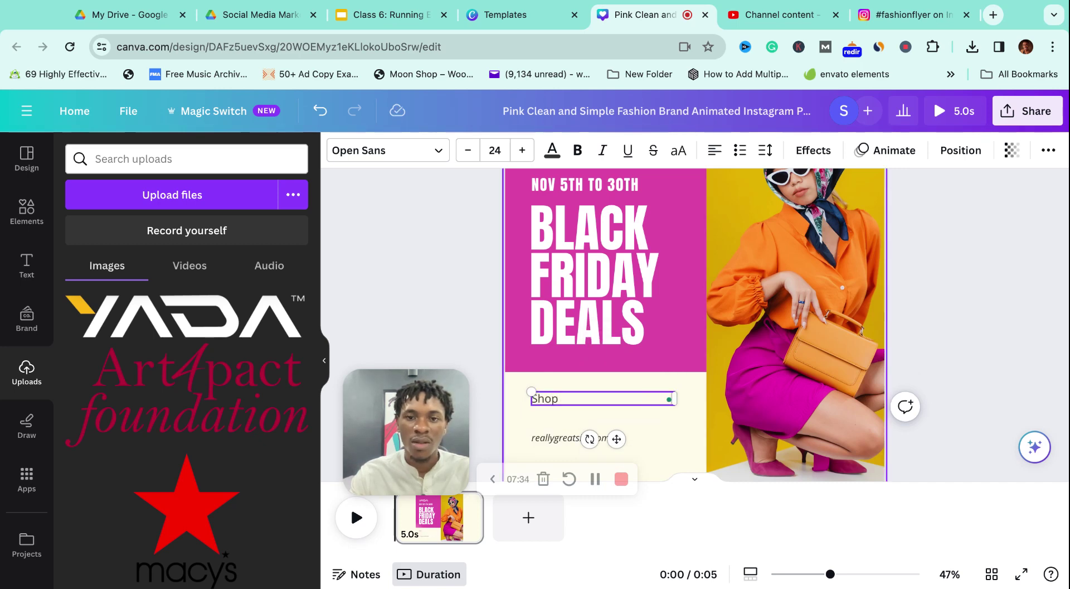
{"action": "type", "text": "from"}
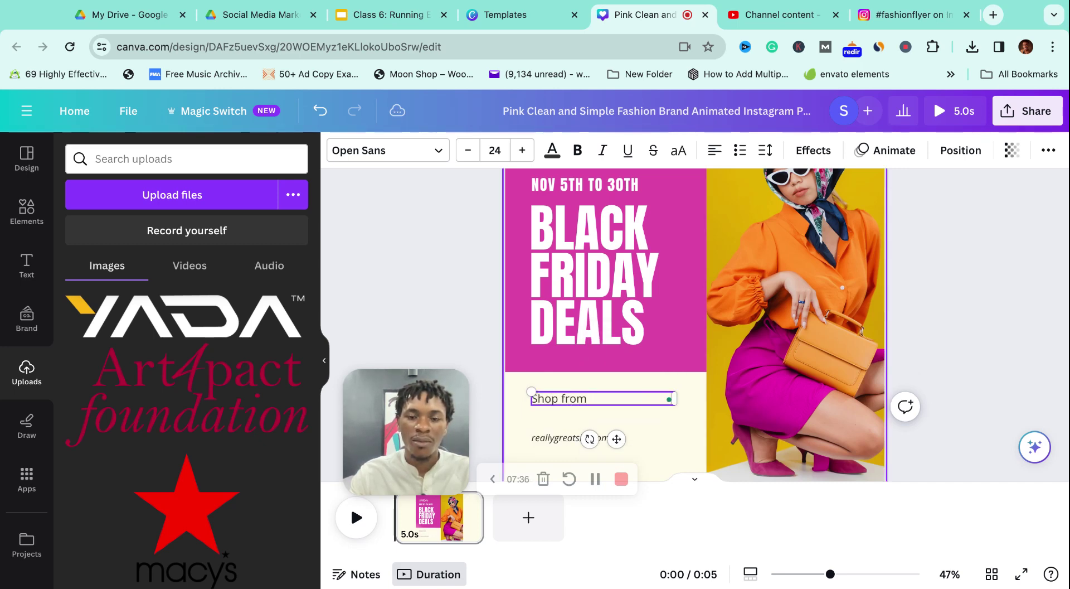
{"action": "type", "text": " over"}
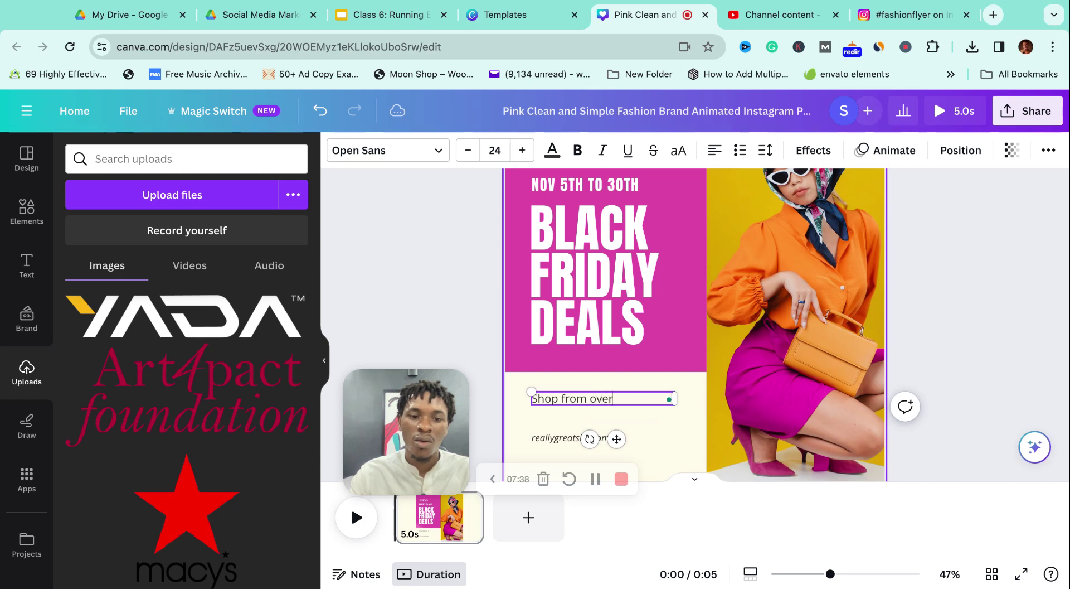
{"action": "type", "text": " 2,000"}
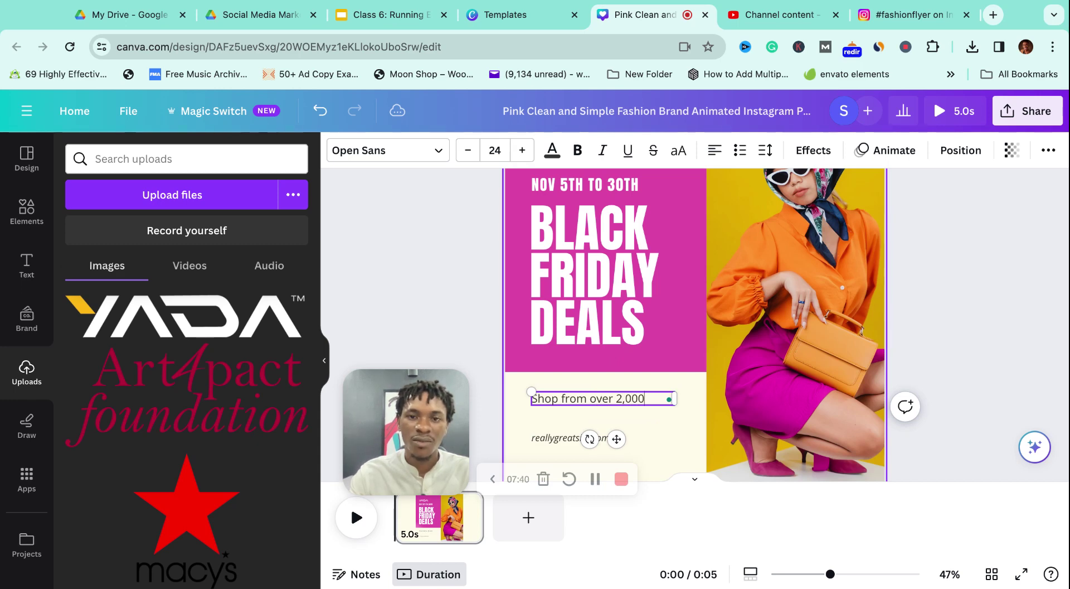
{"action": "type", "text": " h"}
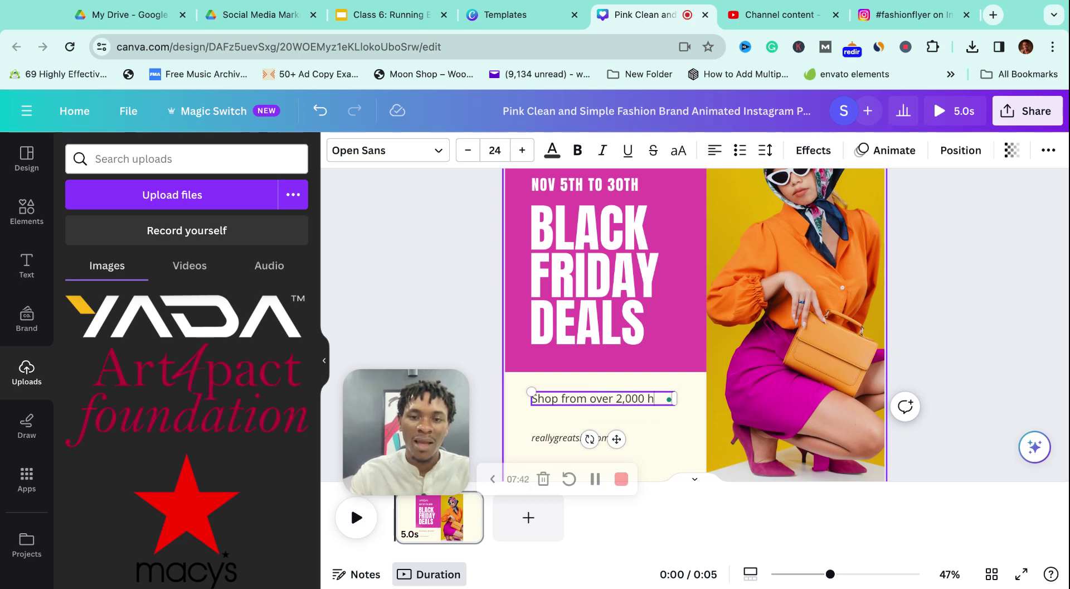
{"action": "type", "text": "and-p"}
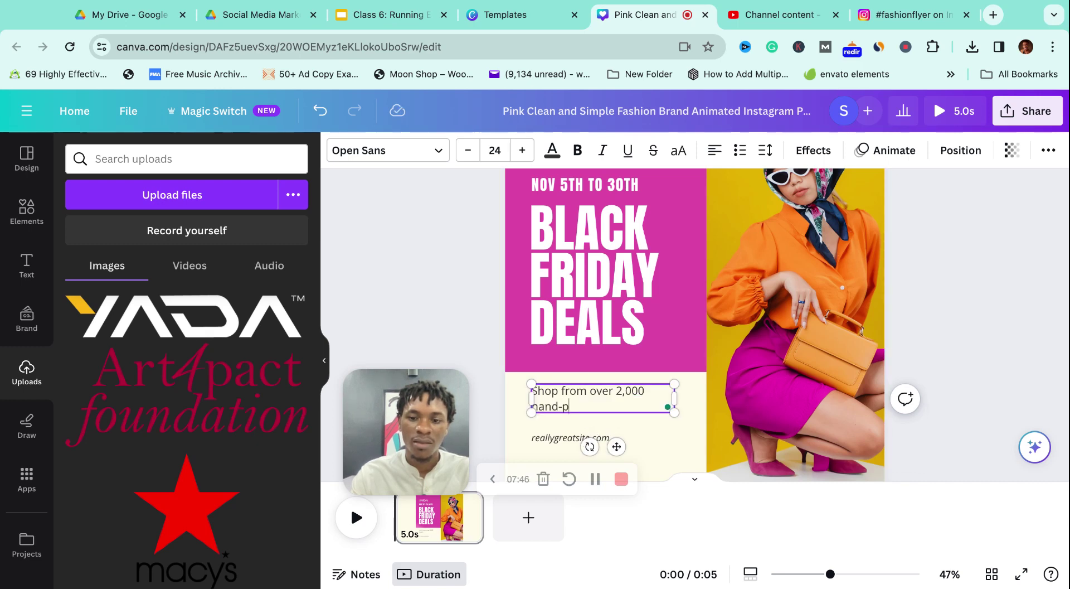
{"action": "type", "text": "icked "}
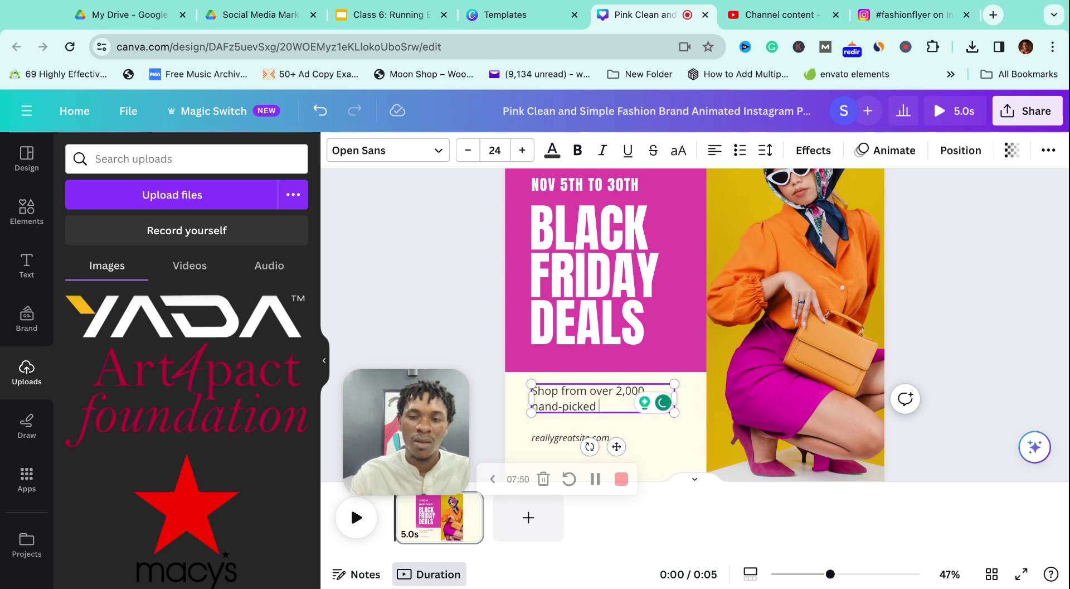
{"action": "type", "text": "hot it"}
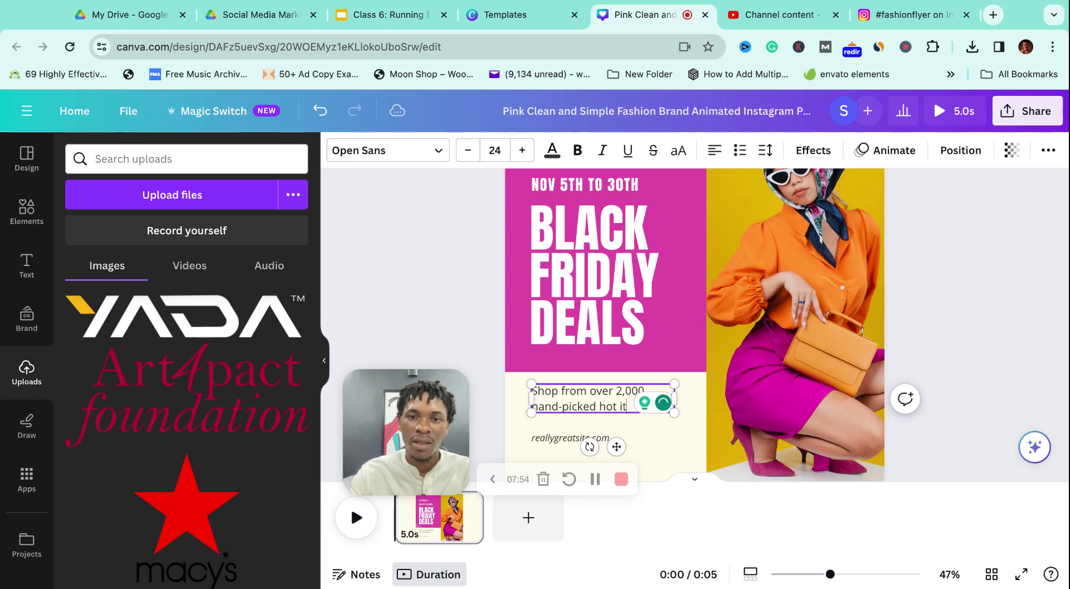
{"action": "type", "text": "e"}
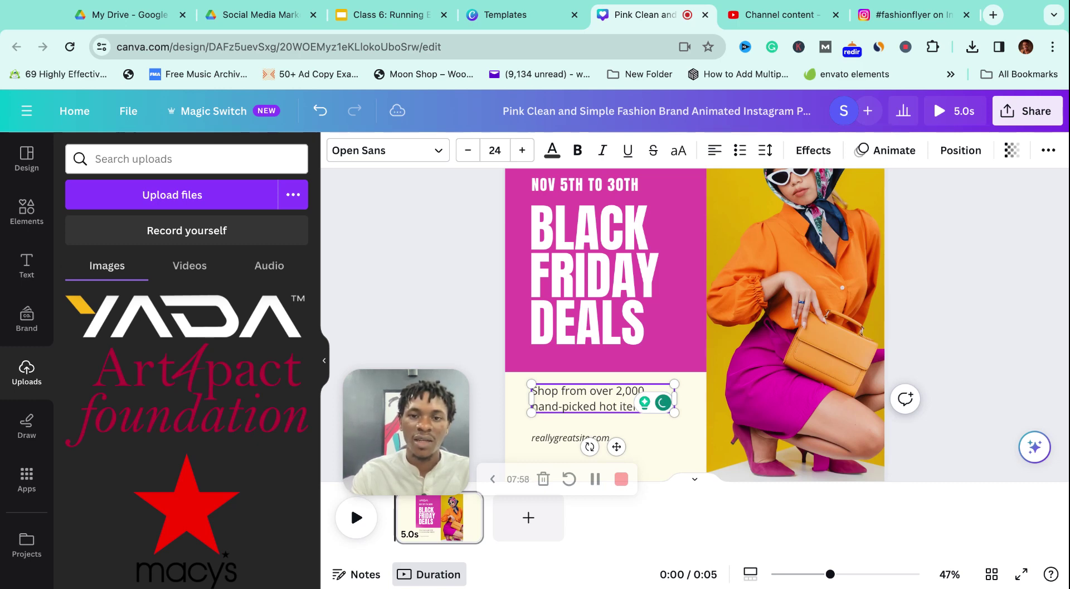
{"action": "type", "text": "our b"}
{"action": "key", "text": "BackSpace"}
{"action": "type", "text": "B"}
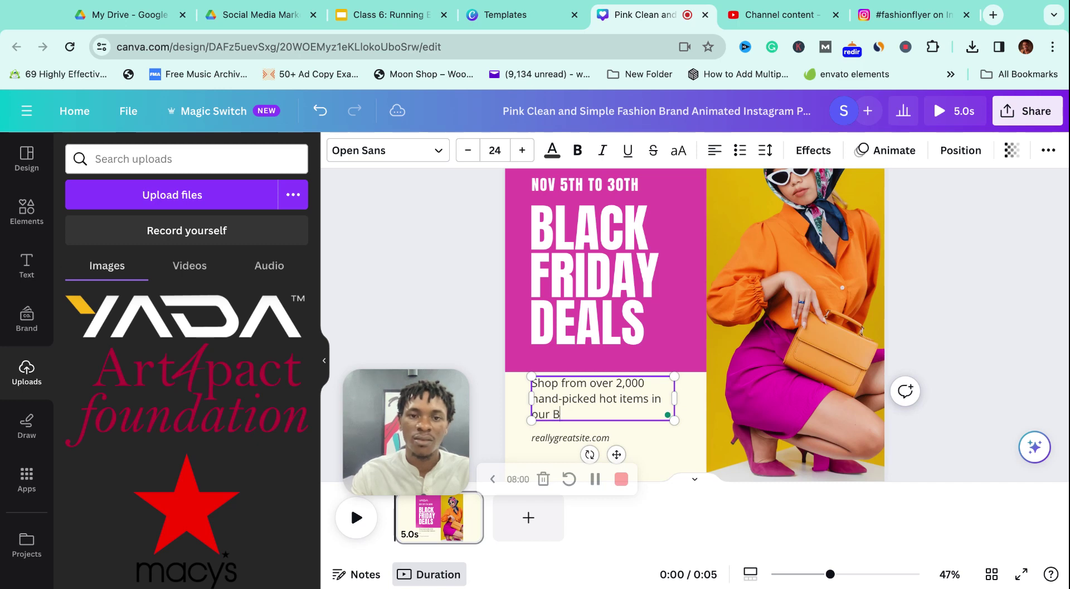
{"action": "type", "text": "lack Fri"}
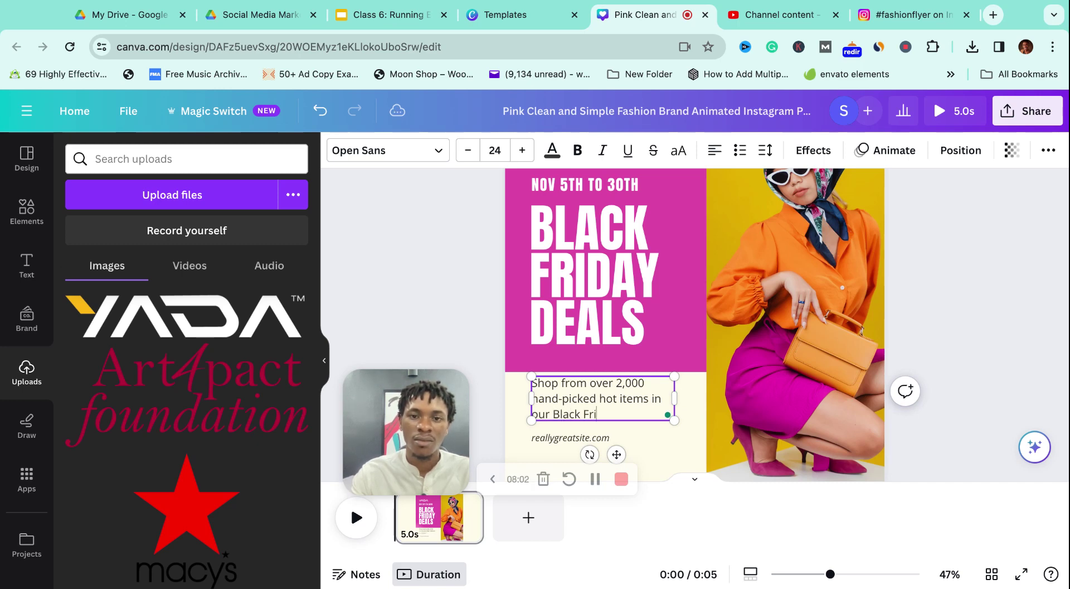
{"action": "type", "text": "day Sa"}
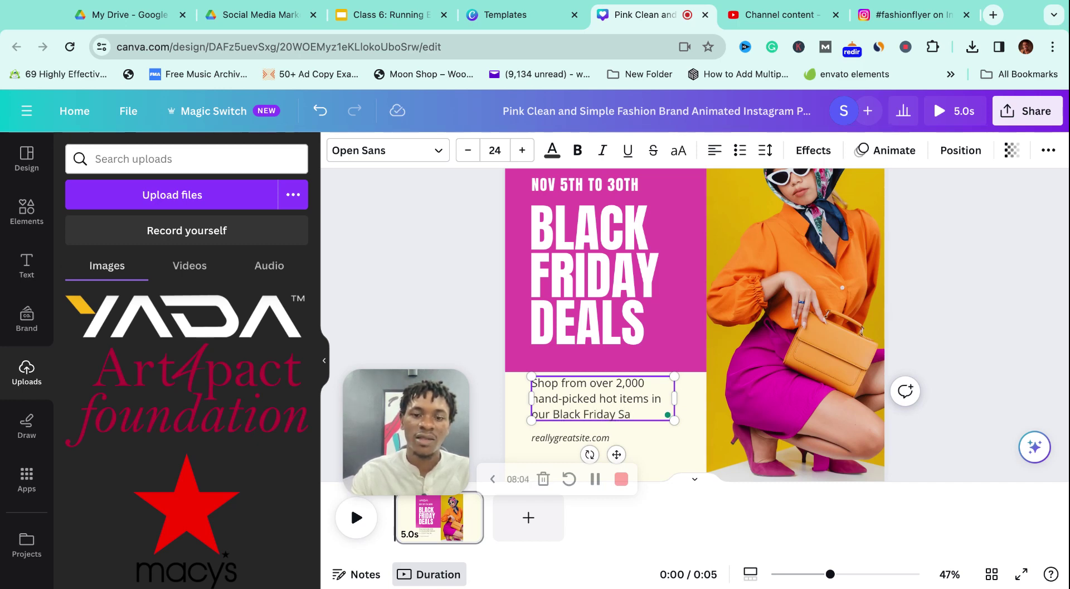
{"action": "type", "text": "les"}
{"action": "left_click", "coordinate": [985, 390]}
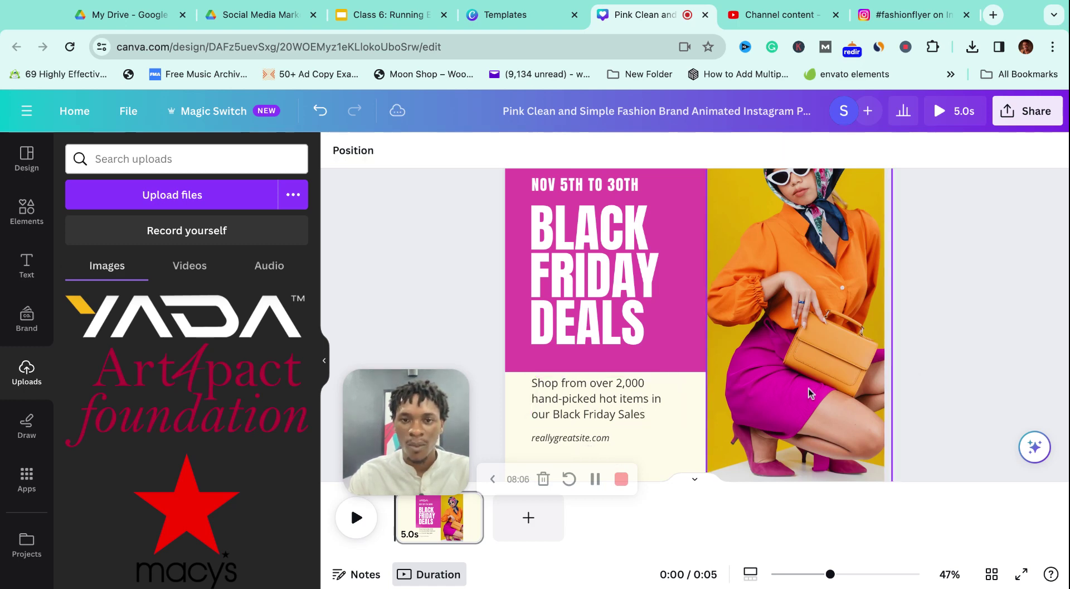
Delete the "reallygreatsite.com" website line below the description.
{"action": "left_click_drag", "start_coordinate": [599, 437], "coordinate": [600, 442]}
{"action": "left_click", "coordinate": [897, 370]}
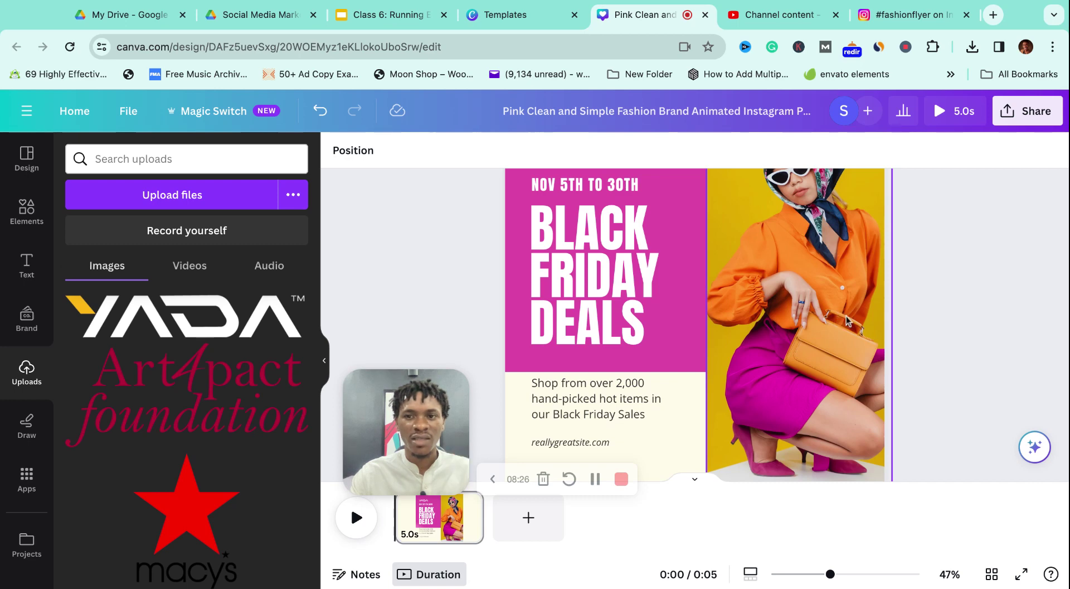
{"action": "scroll", "coordinate": [847, 320], "scroll_direction": "down", "scroll_amount": 5}
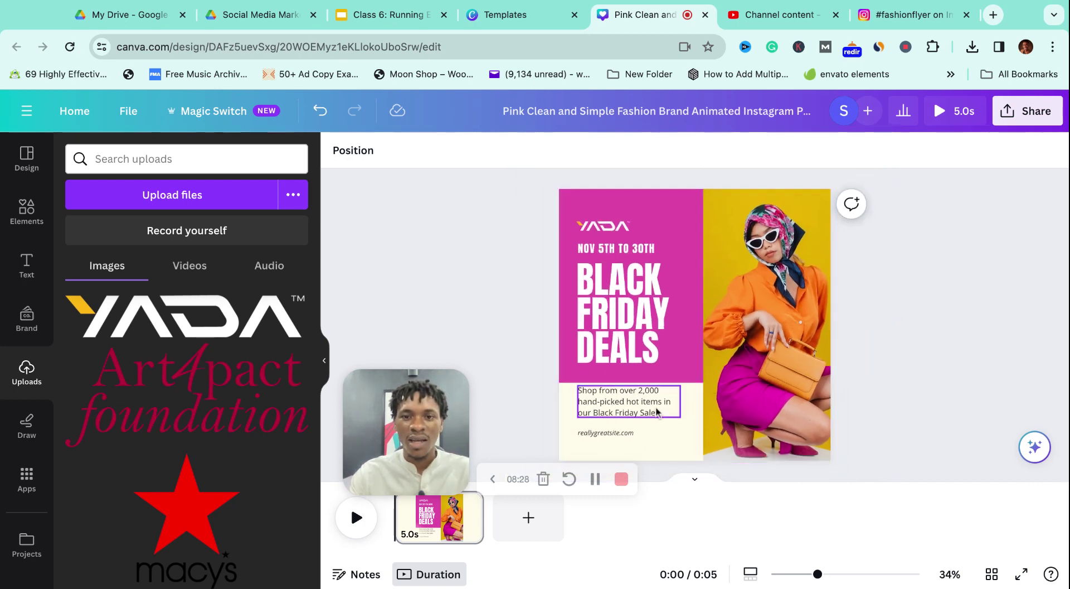
{"action": "left_click", "coordinate": [620, 435]}
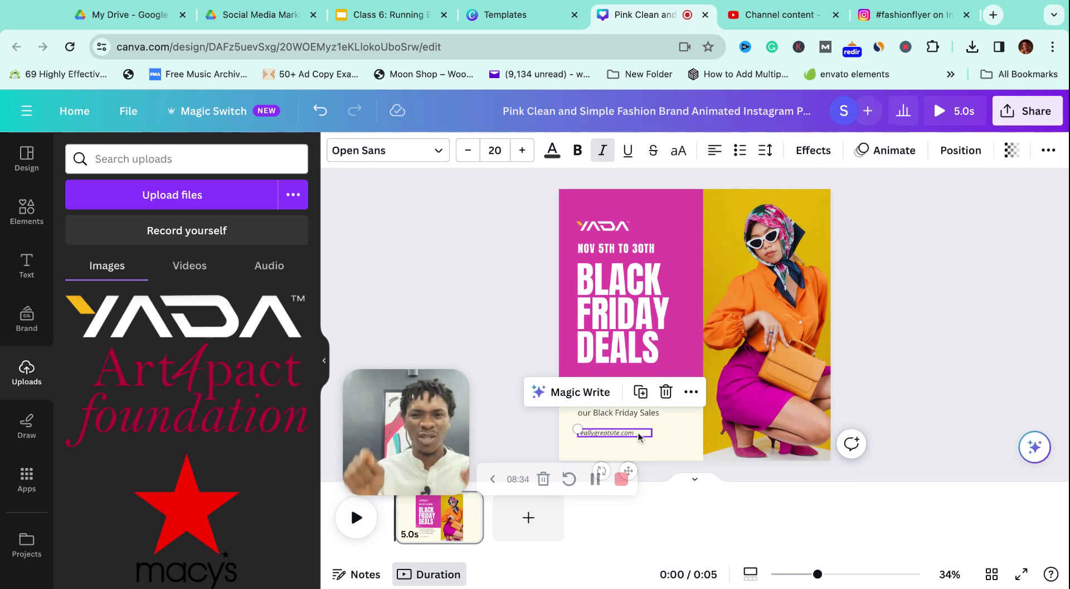
{"action": "left_click", "coordinate": [663, 437]}
{"action": "left_click", "coordinate": [627, 434]}
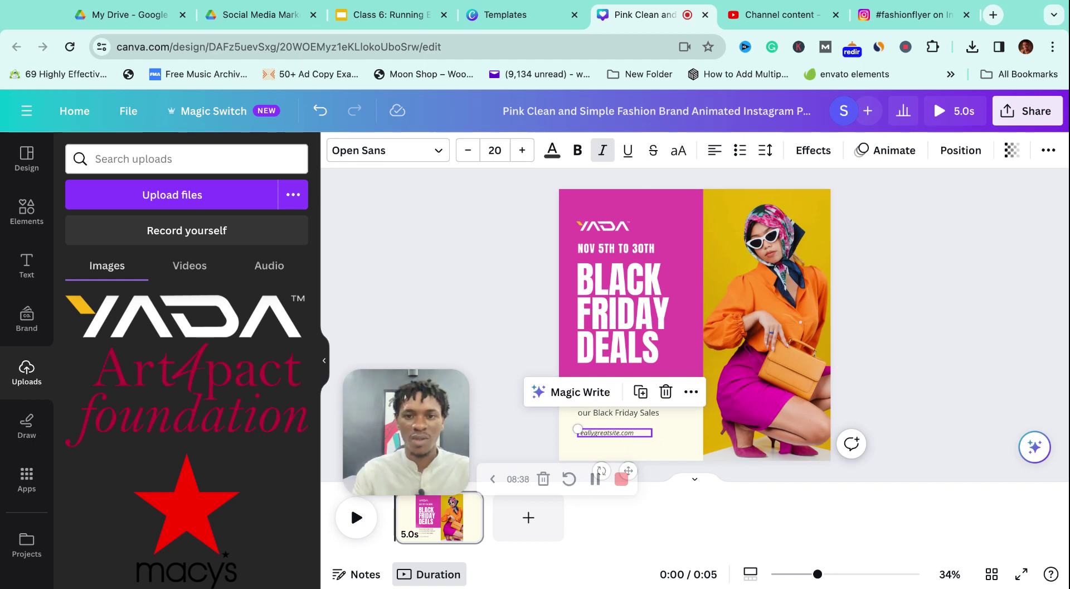
{"action": "left_click", "coordinate": [665, 391]}
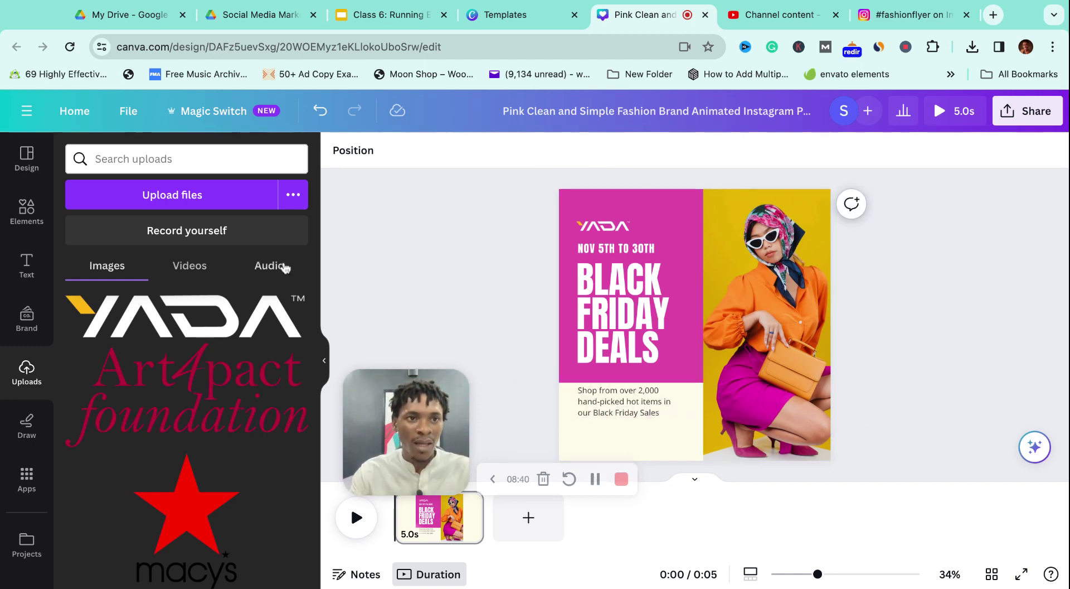
Try out the stock photo of the woman in a turquoise top from the elements library on the flyer and delete it.
{"action": "left_click", "coordinate": [26, 211]}
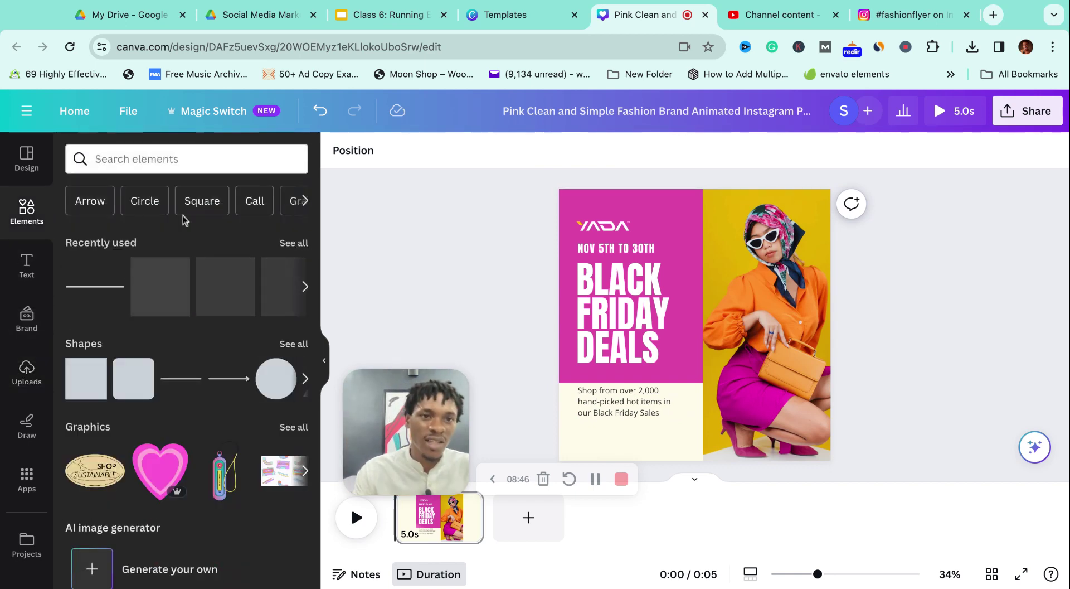
{"action": "left_click", "coordinate": [303, 201]}
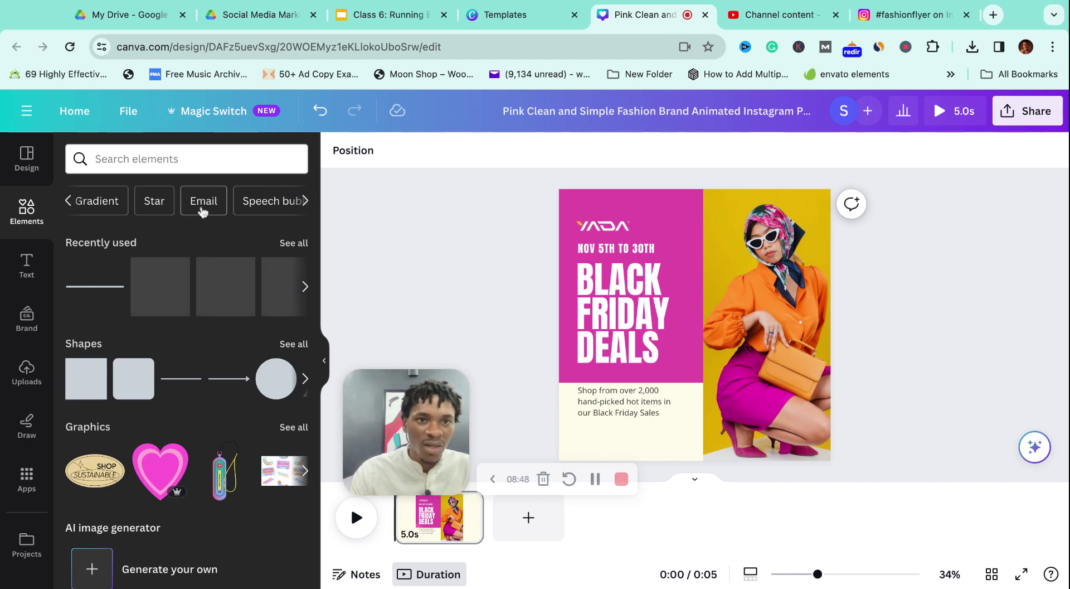
{"action": "scroll", "coordinate": [98, 327], "scroll_direction": "down", "scroll_amount": 1}
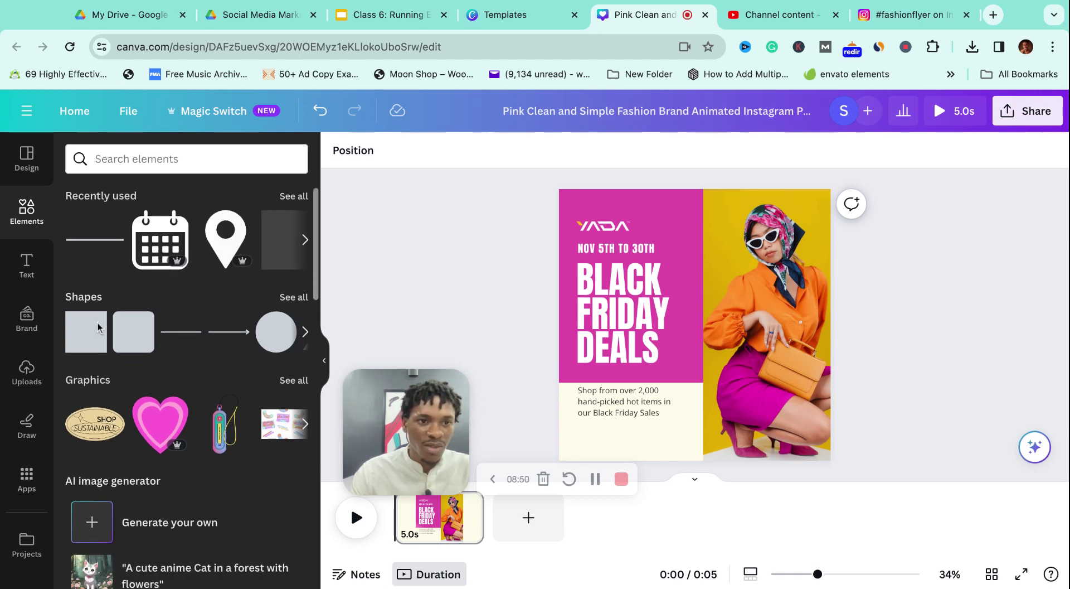
{"action": "scroll", "coordinate": [99, 327], "scroll_direction": "down", "scroll_amount": 8}
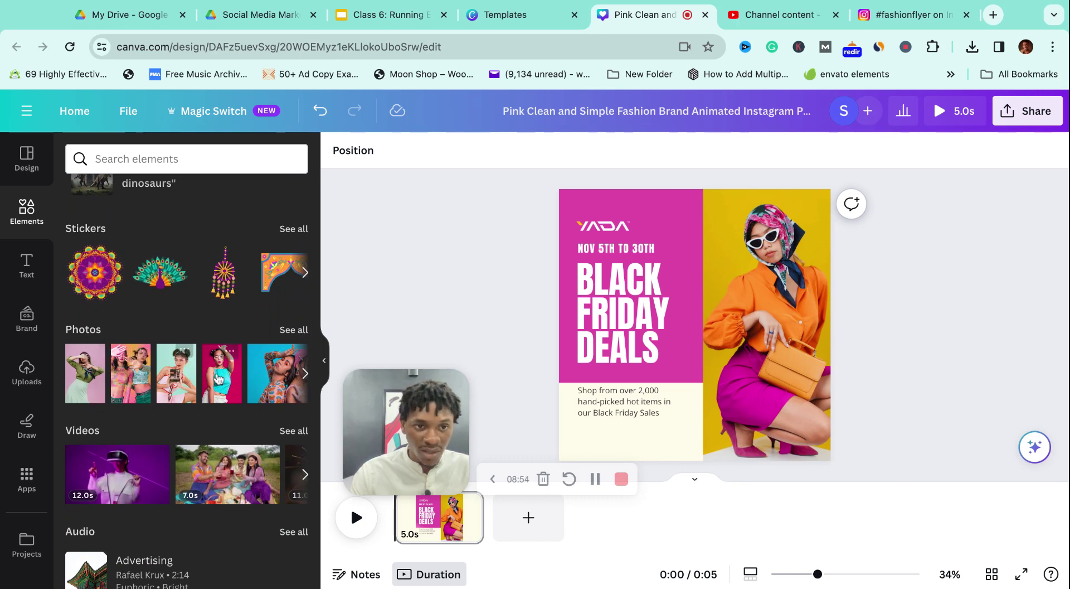
{"action": "left_click", "coordinate": [218, 379]}
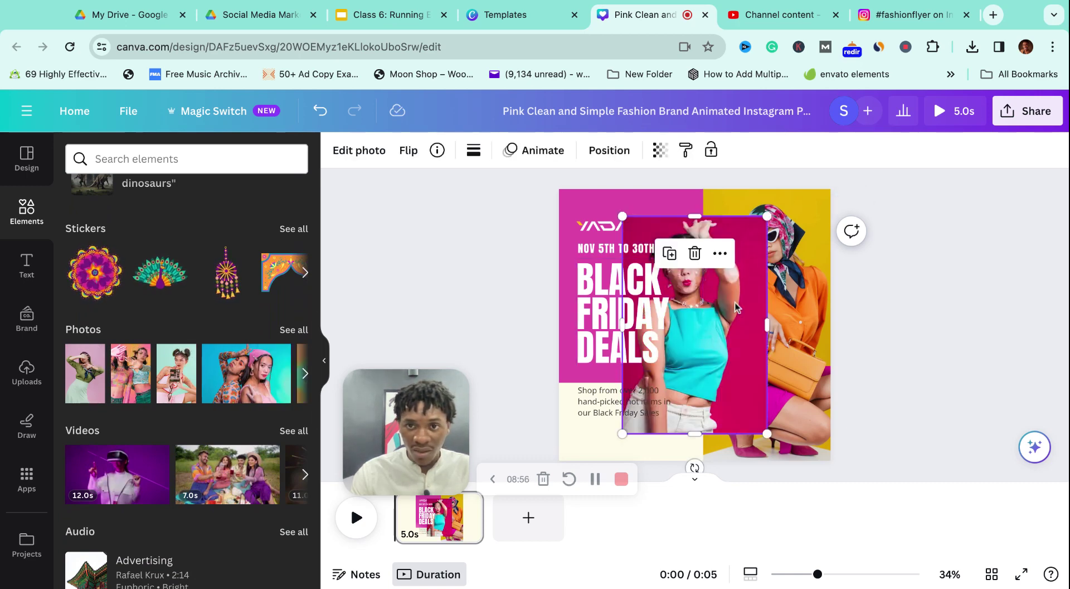
{"action": "left_click_drag", "start_coordinate": [714, 270], "coordinate": [734, 306]}
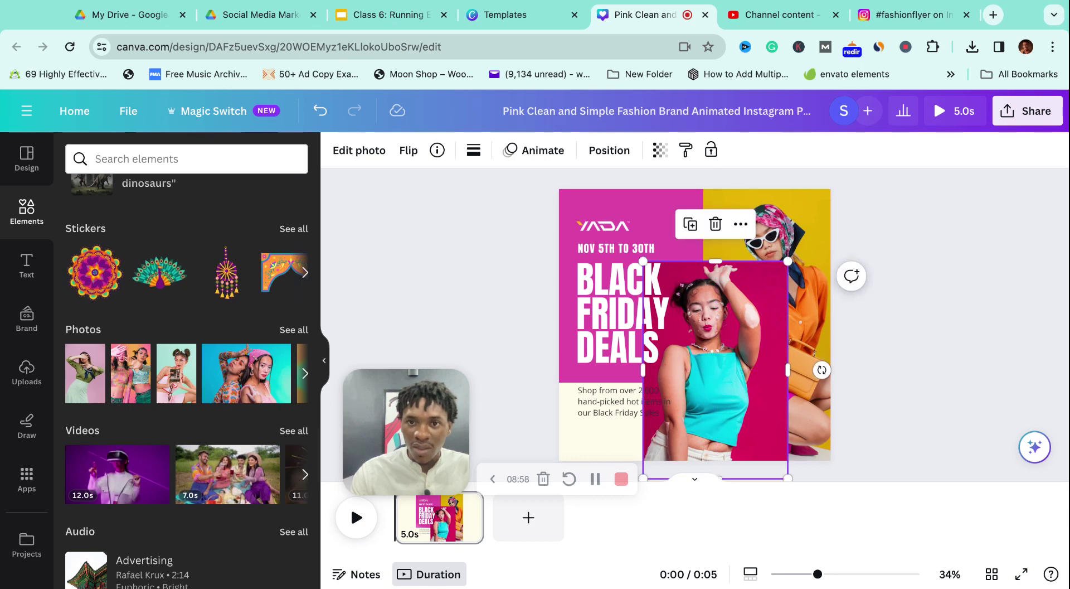
{"action": "key", "text": "Delete"}
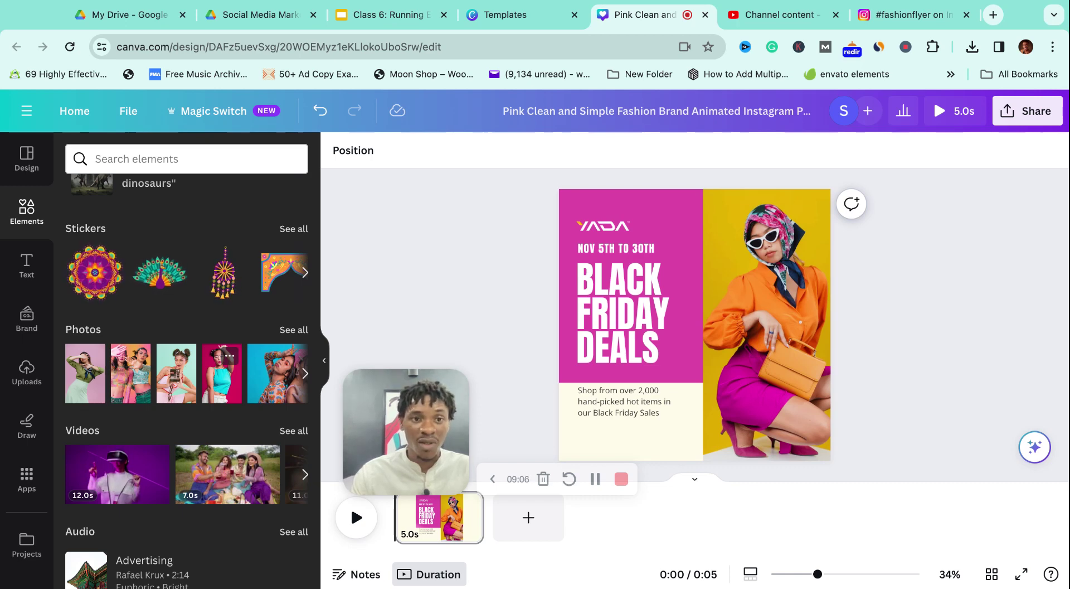
Add the stock photo of the woman in a turquoise top to the flyer and remove its background.
{"action": "left_click", "coordinate": [221, 373]}
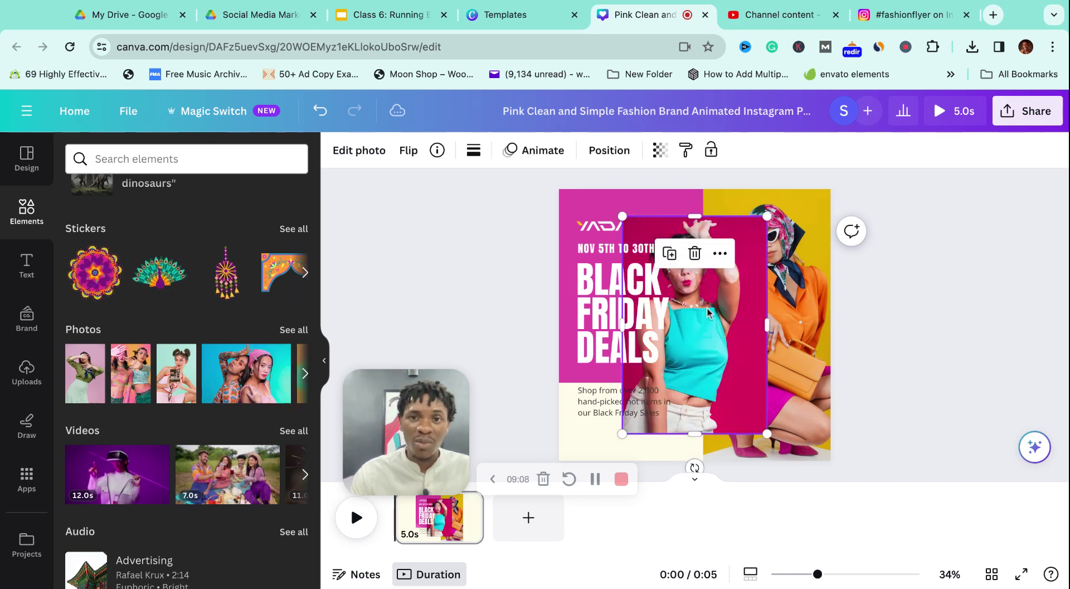
{"action": "left_click_drag", "start_coordinate": [716, 312], "coordinate": [769, 316]}
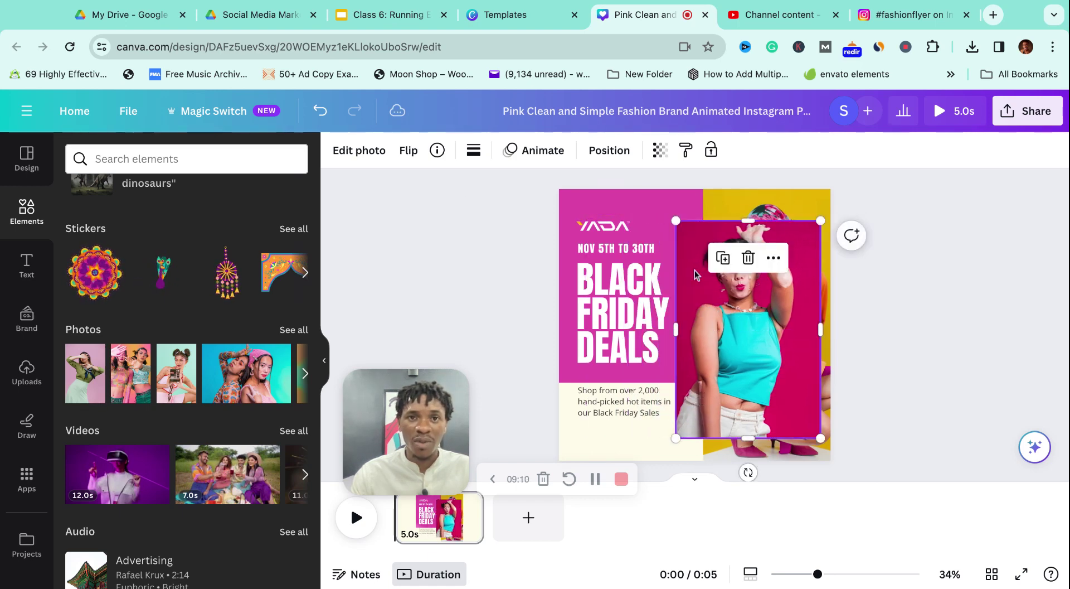
{"action": "left_click", "coordinate": [361, 152]}
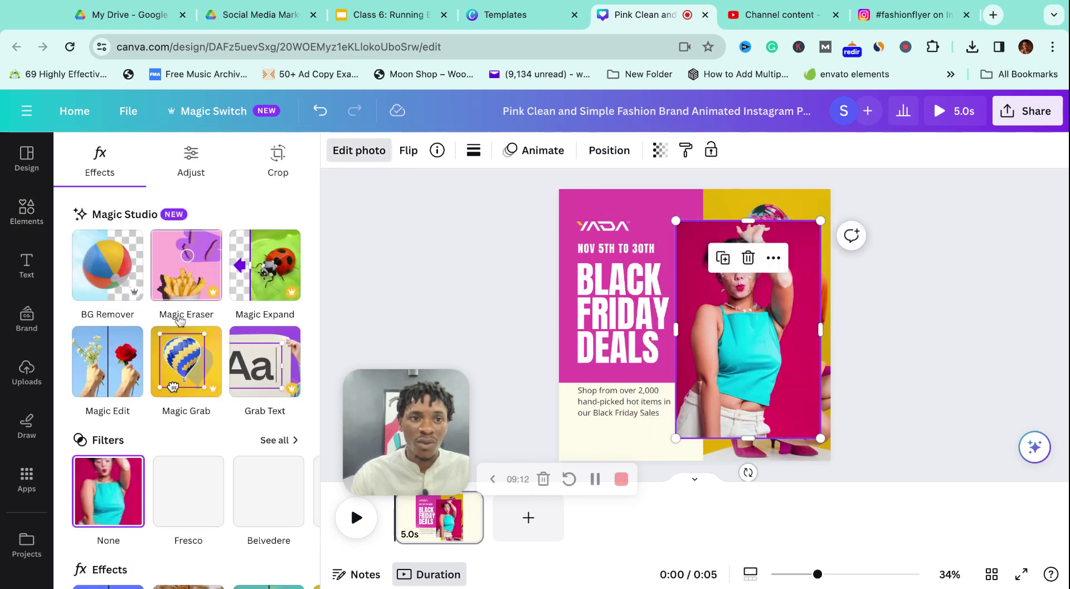
{"action": "left_click", "coordinate": [117, 279]}
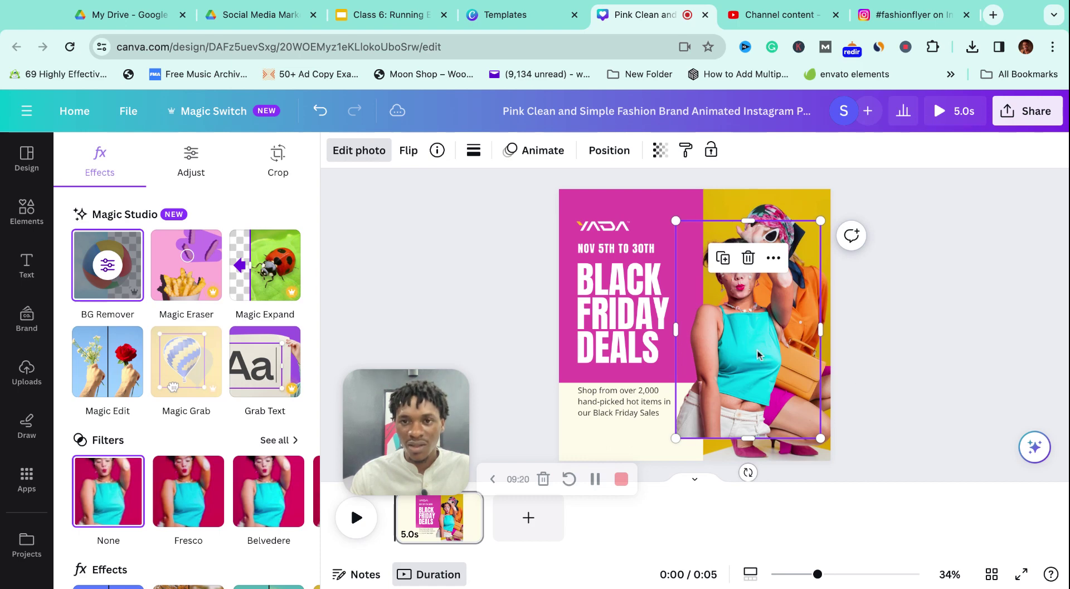
Delete the original model photo and put the turquoise-top cut-out in its place, enlarged to reach the flyer's bottom edge.
{"action": "left_click", "coordinate": [814, 322]}
{"action": "left_click_drag", "start_coordinate": [665, 326], "coordinate": [730, 326]}
{"action": "left_click", "coordinate": [883, 337]}
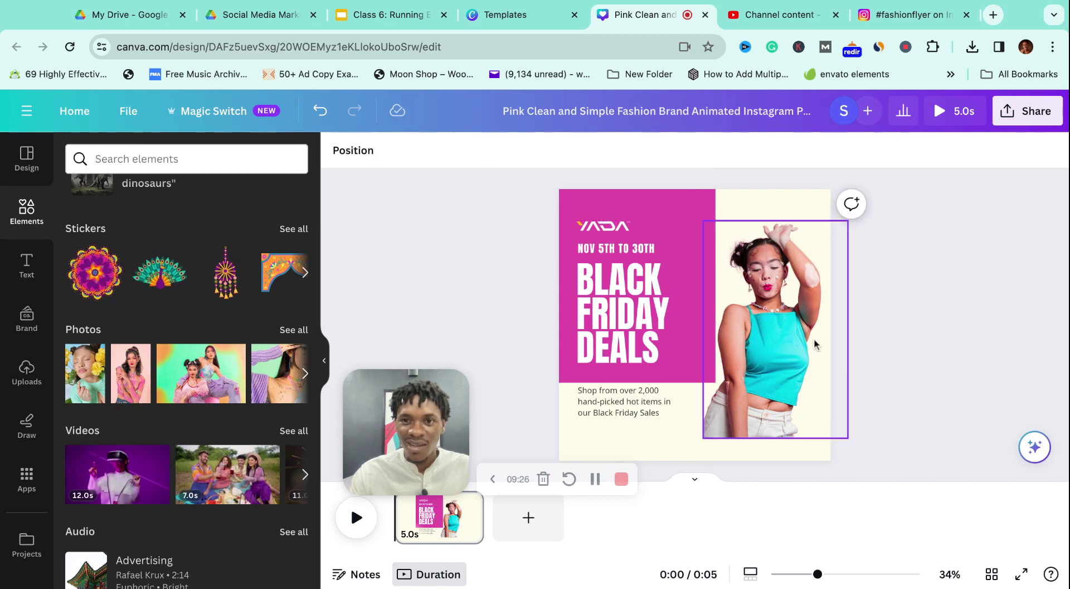
{"action": "left_click", "coordinate": [806, 290]}
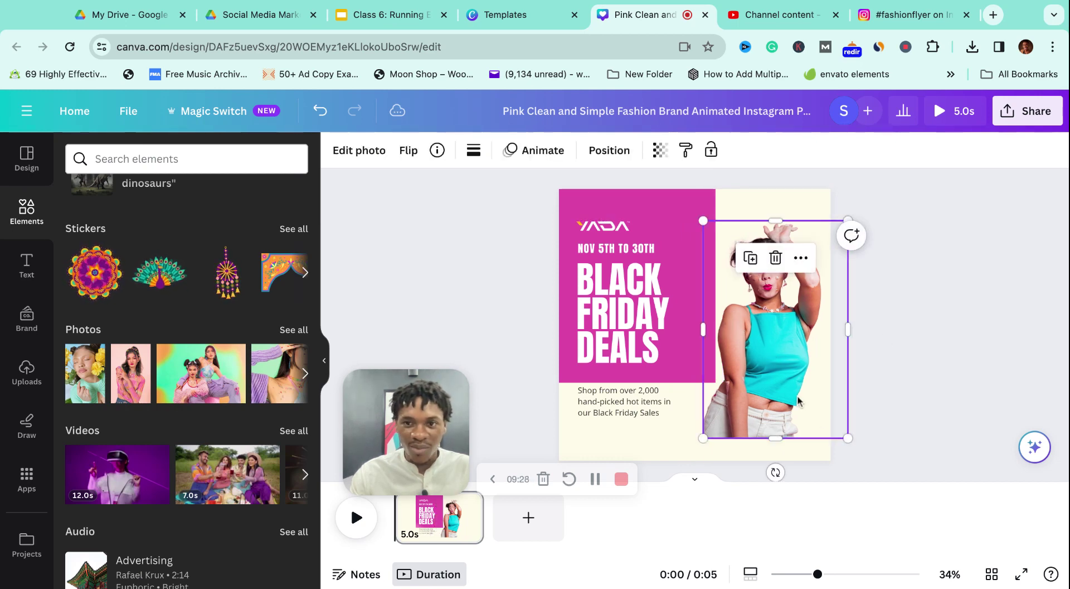
{"action": "left_click_drag", "start_coordinate": [842, 438], "coordinate": [857, 460]}
{"action": "left_click", "coordinate": [913, 425]}
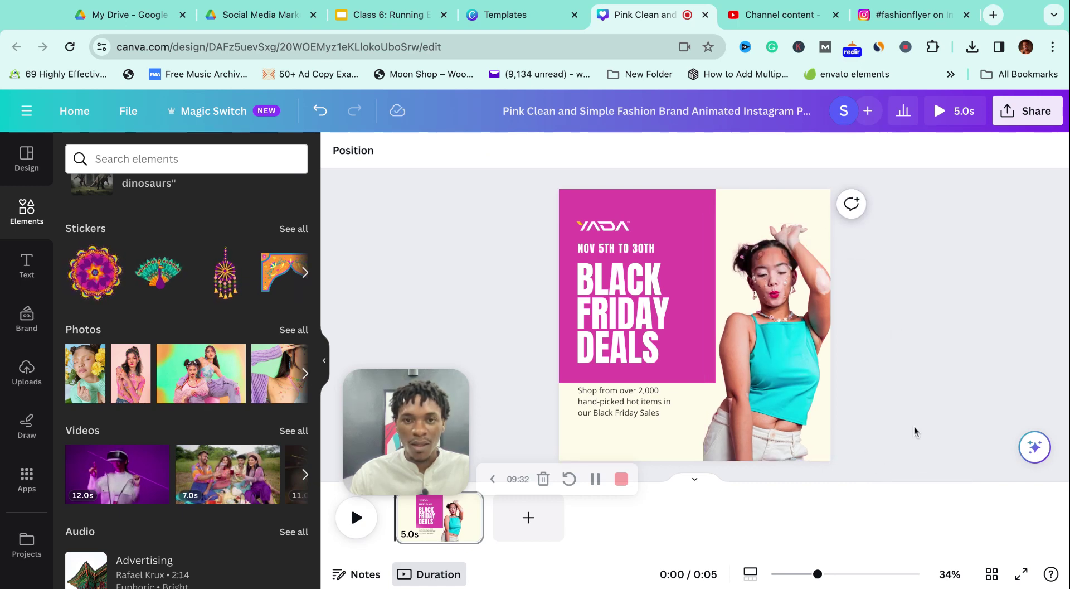
Undo the photo replacement and the turquoise-top photo's insertion, back to the original model photo.
{"action": "key", "text": "super+z"}
{"action": "key", "text": "super+z"}
{"action": "key", "text": "super+z"}
{"action": "key", "text": "super+z"}
{"action": "key", "text": "super+z"}
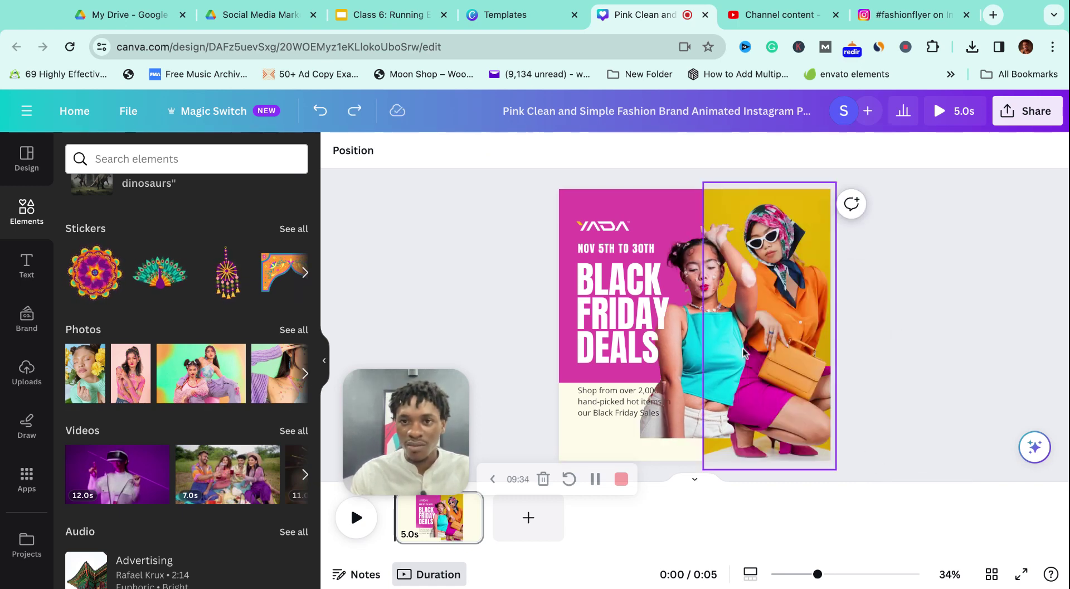
{"action": "left_click", "coordinate": [723, 337]}
{"action": "key", "text": "super+shift+z"}
{"action": "key", "text": "super+shift+z"}
{"action": "key", "text": "super+shift+z"}
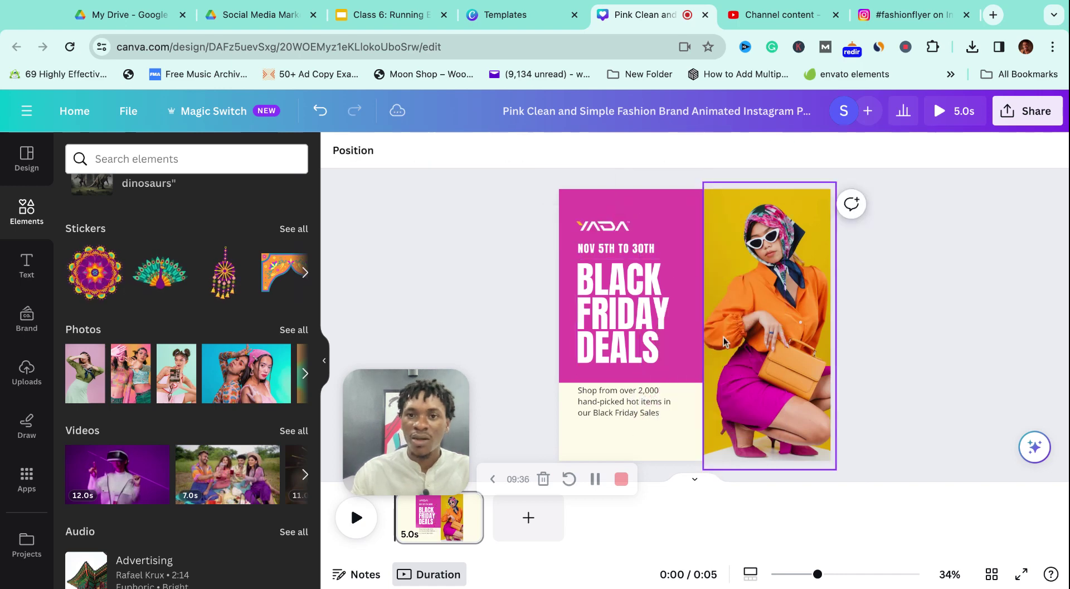
Remove the yellow background from the photo of the model in the orange blouse with BG Remover.
{"action": "left_click", "coordinate": [377, 156]}
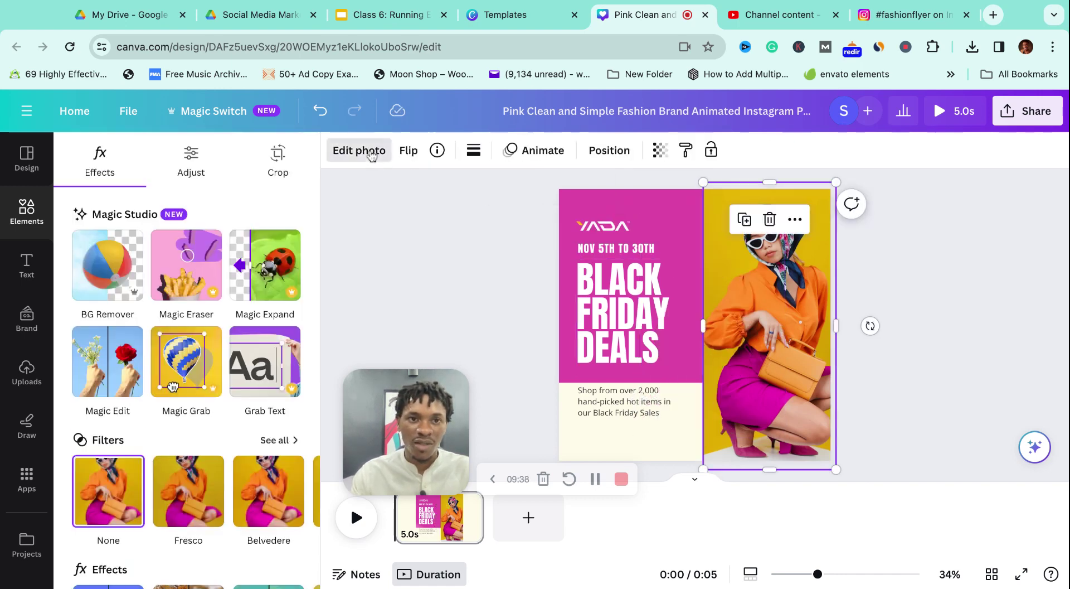
{"action": "left_click", "coordinate": [111, 273]}
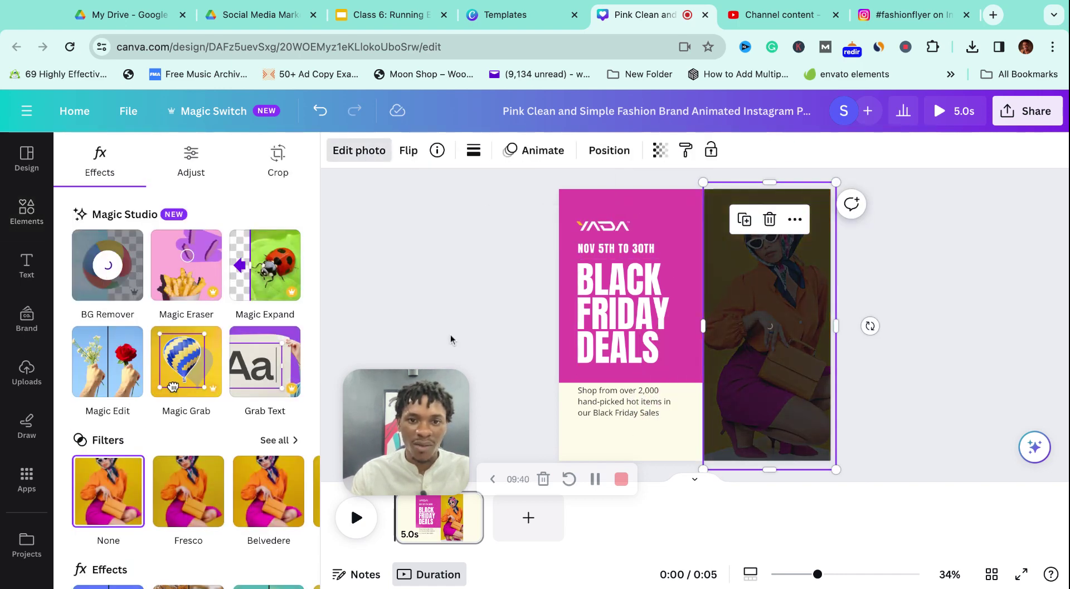
{"action": "left_click", "coordinate": [925, 375]}
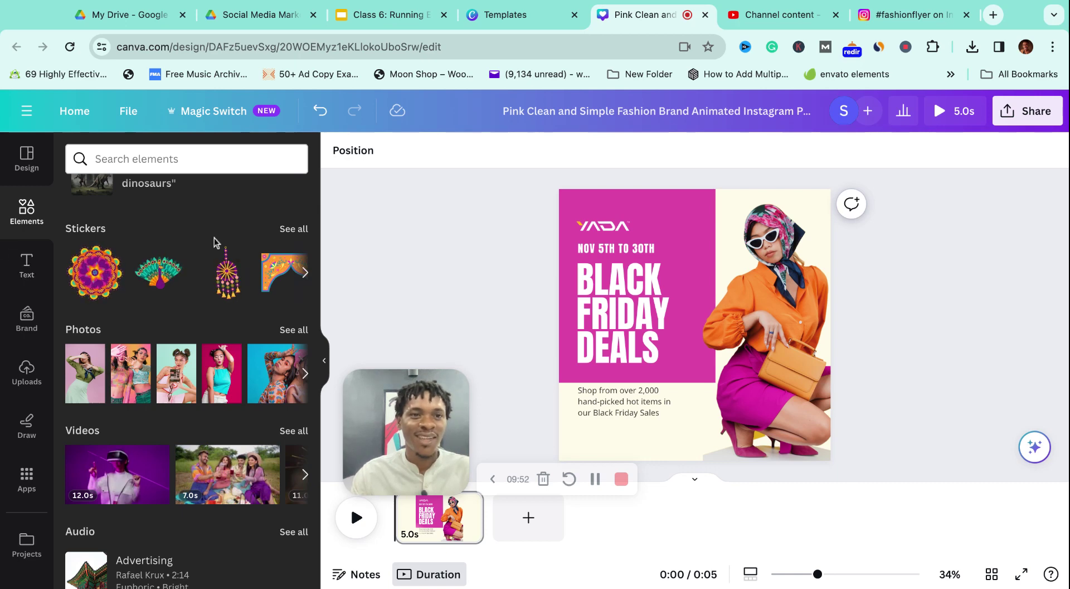
Add a rounded square, flatten it into a pill-shaped button and place it below the description, aligned with the text's left edge.
{"action": "scroll", "coordinate": [215, 242], "scroll_direction": "up", "scroll_amount": 5}
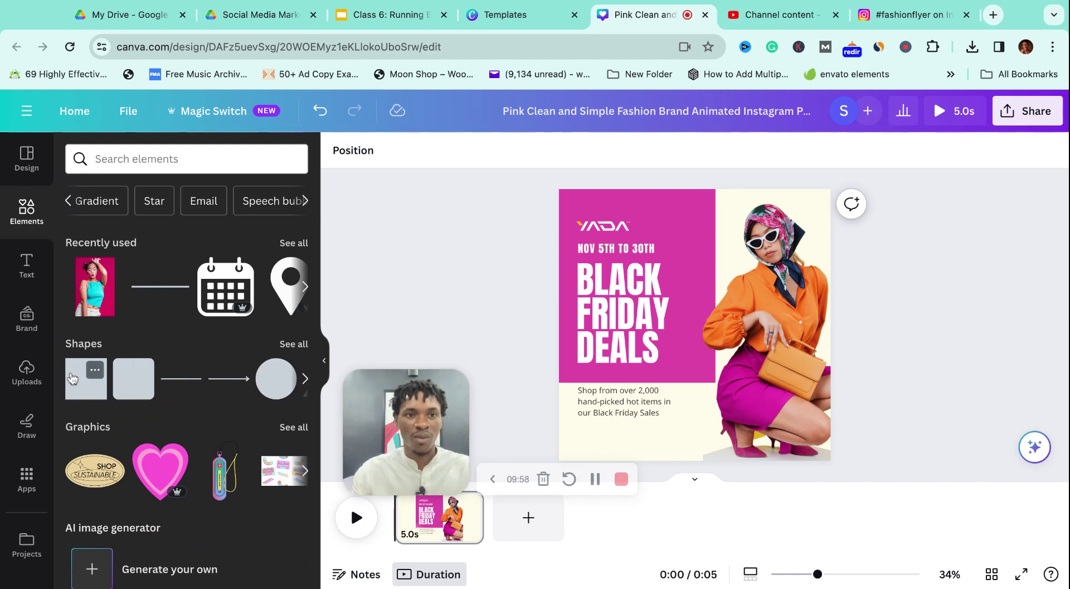
{"action": "left_click", "coordinate": [134, 378]}
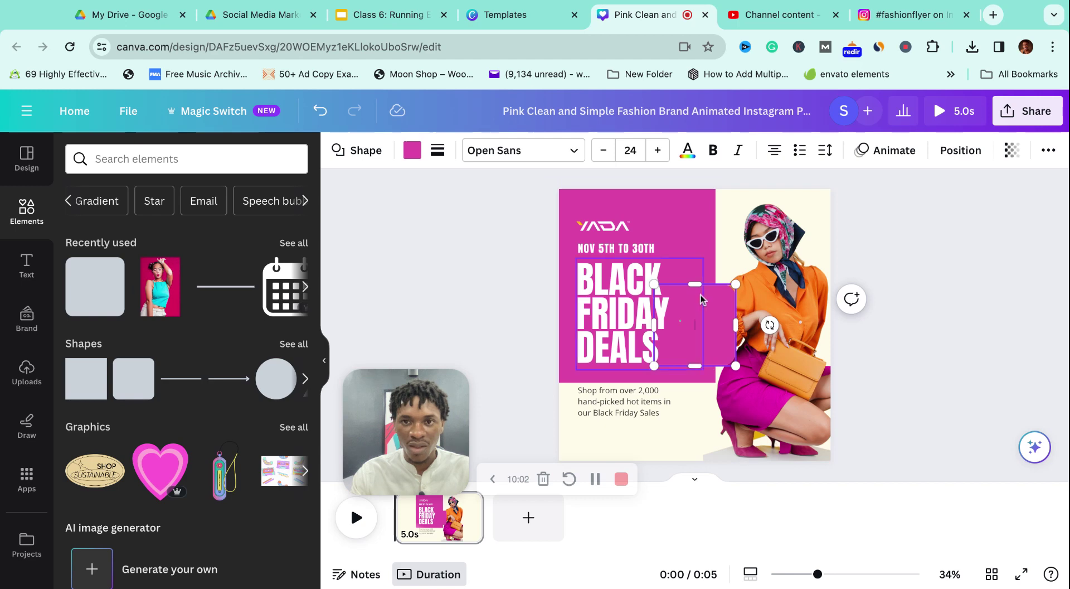
{"action": "left_click_drag", "start_coordinate": [696, 286], "coordinate": [695, 342]}
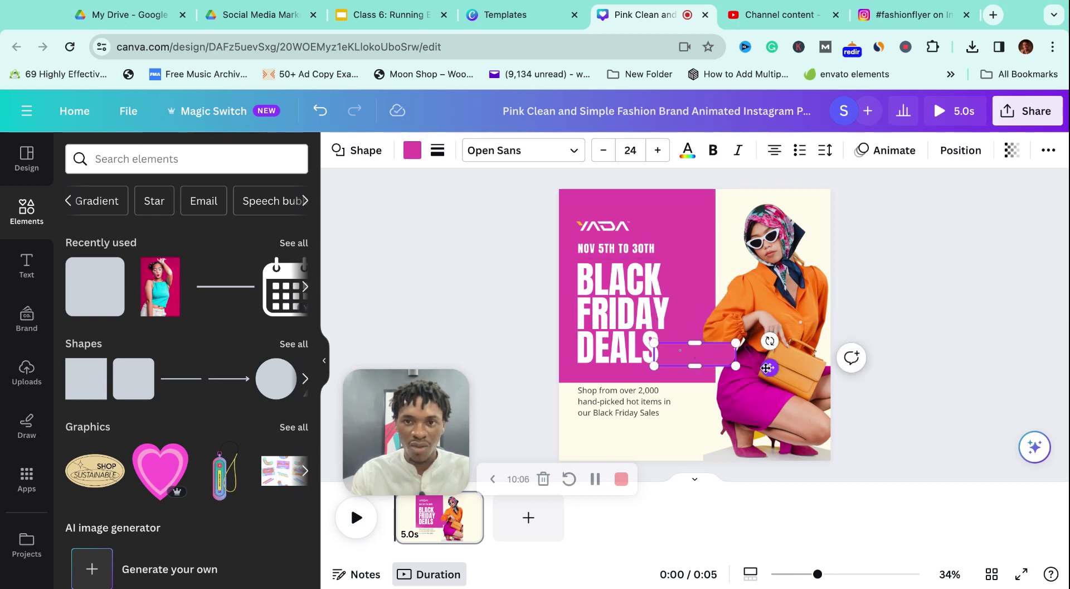
{"action": "left_click_drag", "start_coordinate": [768, 368], "coordinate": [692, 454]}
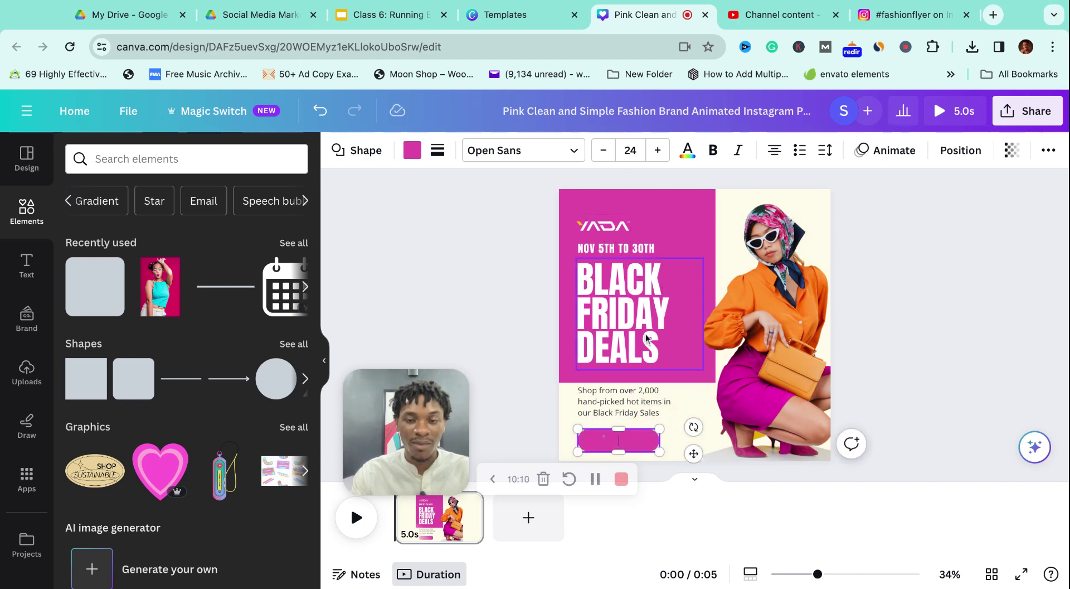
Scale the pink button shape down slightly, keeping it left-aligned beneath the description.
{"action": "left_click", "coordinate": [663, 340]}
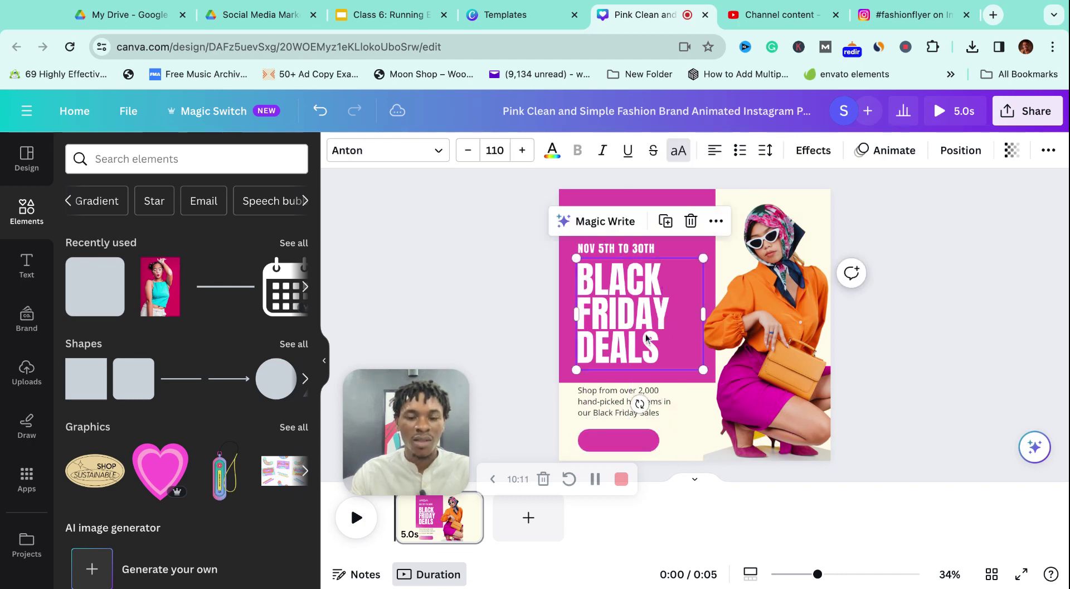
{"action": "left_click", "coordinate": [649, 444]}
{"action": "left_click_drag", "start_coordinate": [659, 451], "coordinate": [661, 453]}
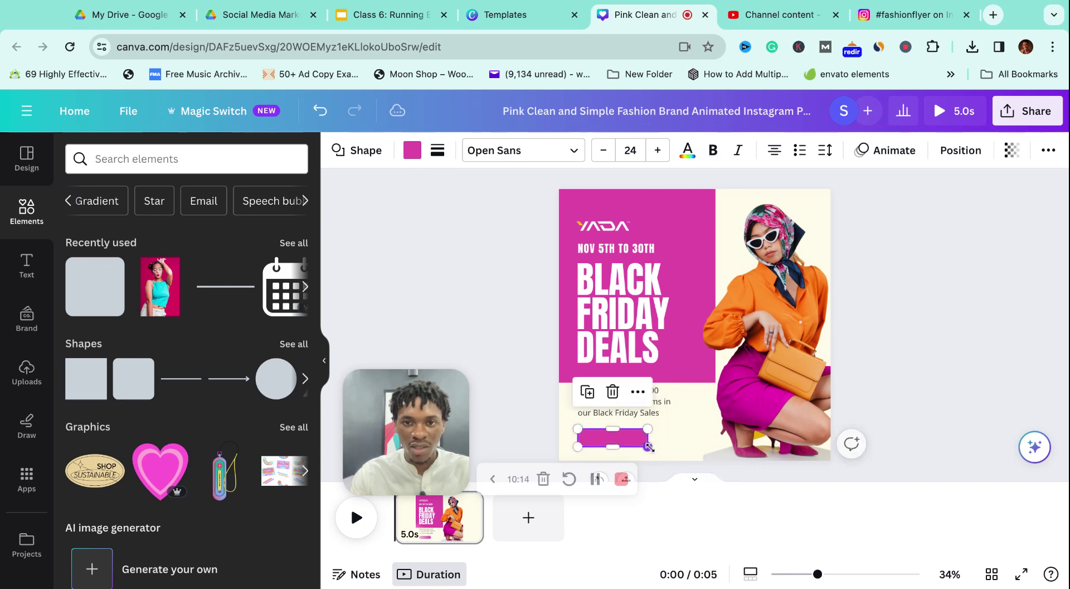
{"action": "left_click", "coordinate": [663, 452]}
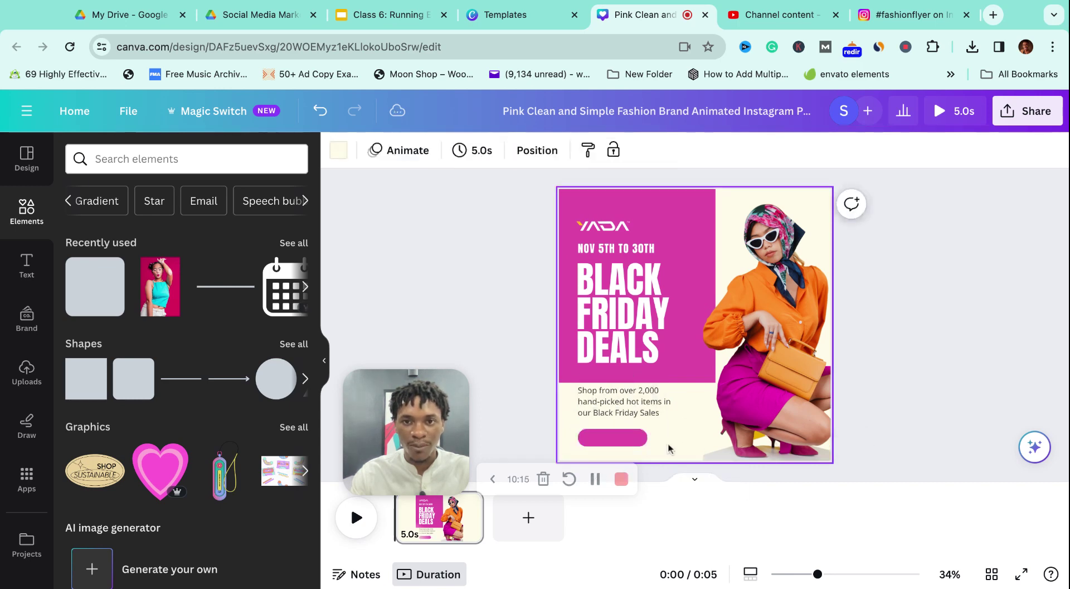
Enter the label "SHOP NOW" inside the pink button shape.
{"action": "left_click", "coordinate": [630, 440]}
{"action": "left_click", "coordinate": [612, 443]}
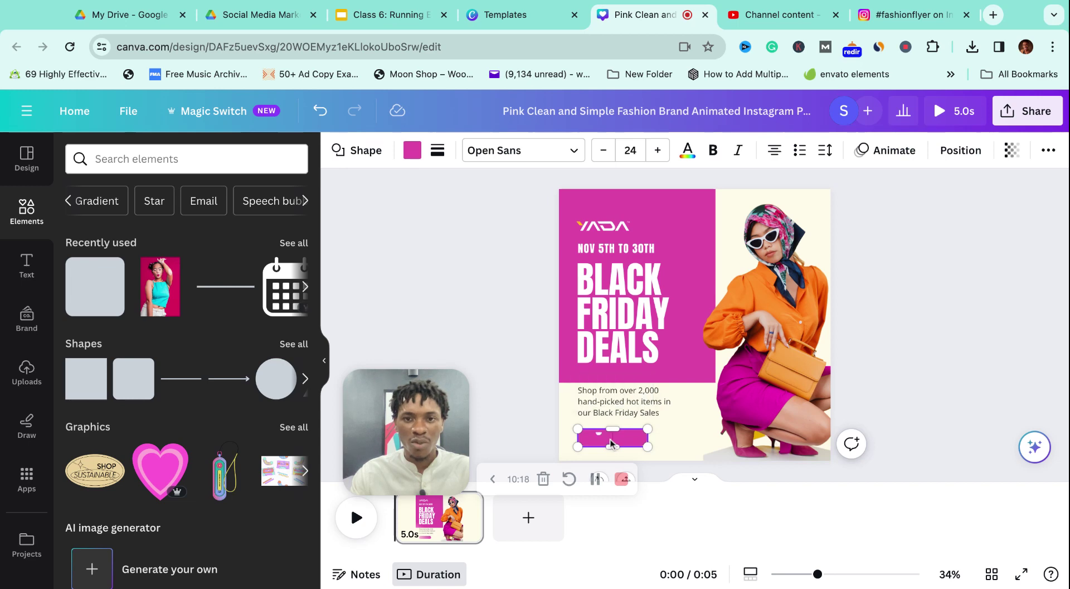
{"action": "type", "text": "SH"}
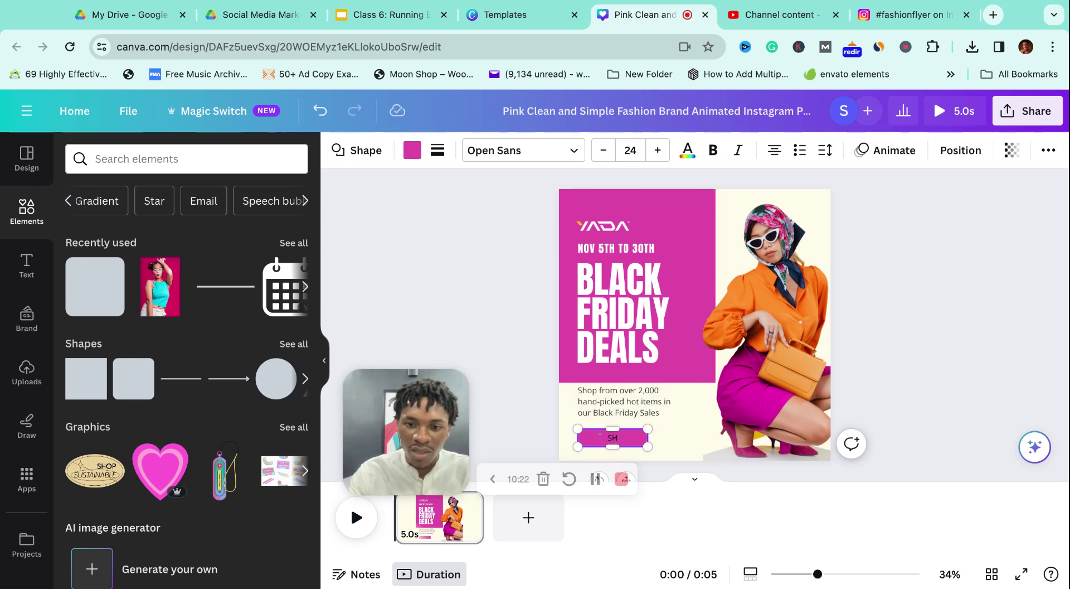
{"action": "type", "text": "OP NOW"}
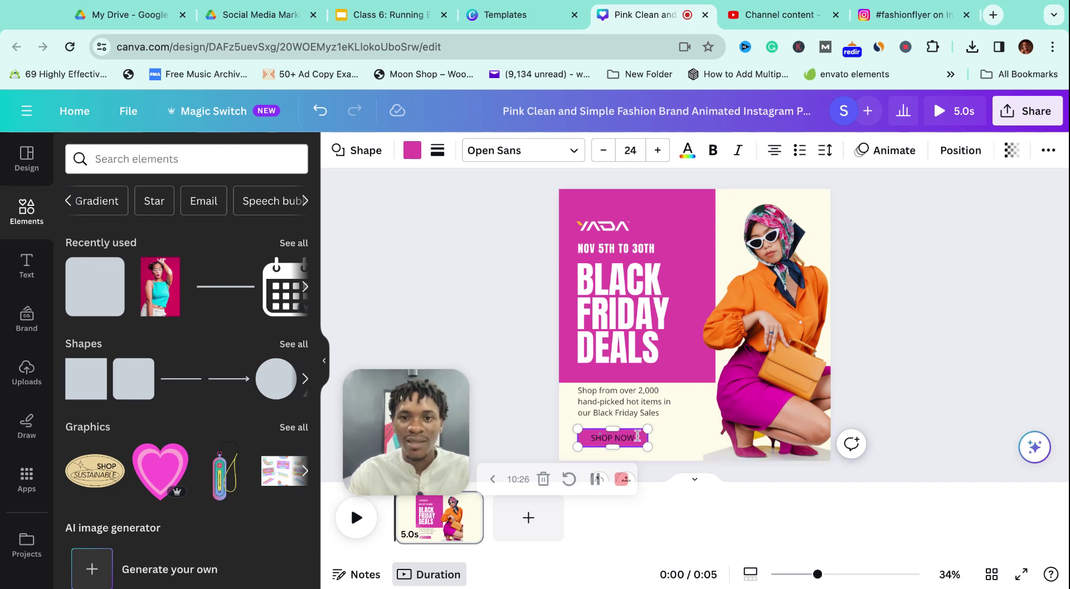
{"action": "left_click", "coordinate": [672, 443]}
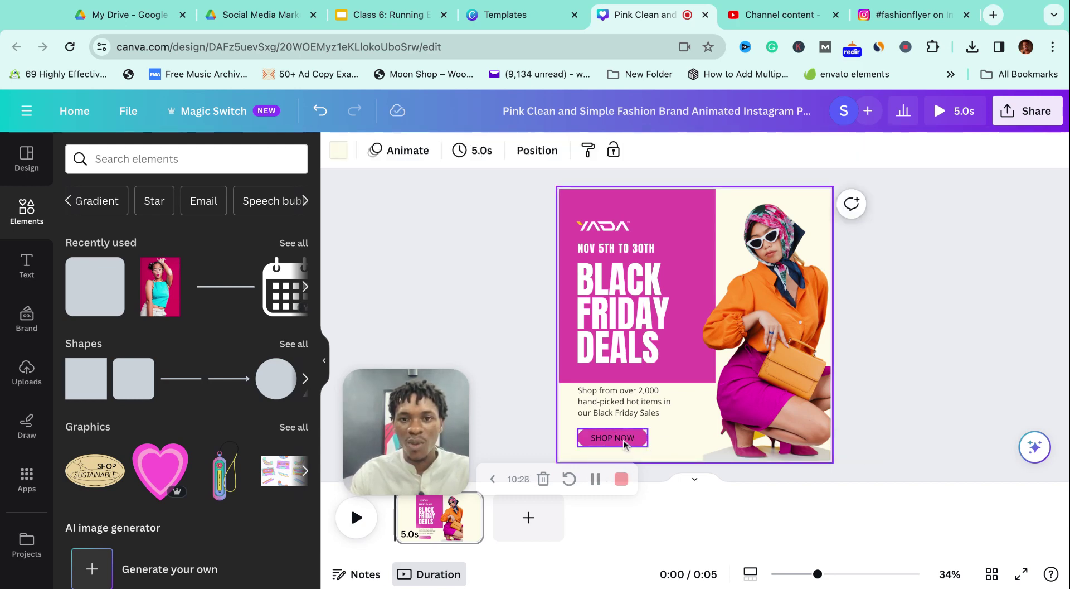
Make the "SHOP NOW" label white (#ffffff) and bold, and set its font to Anton.
{"action": "left_click", "coordinate": [624, 440]}
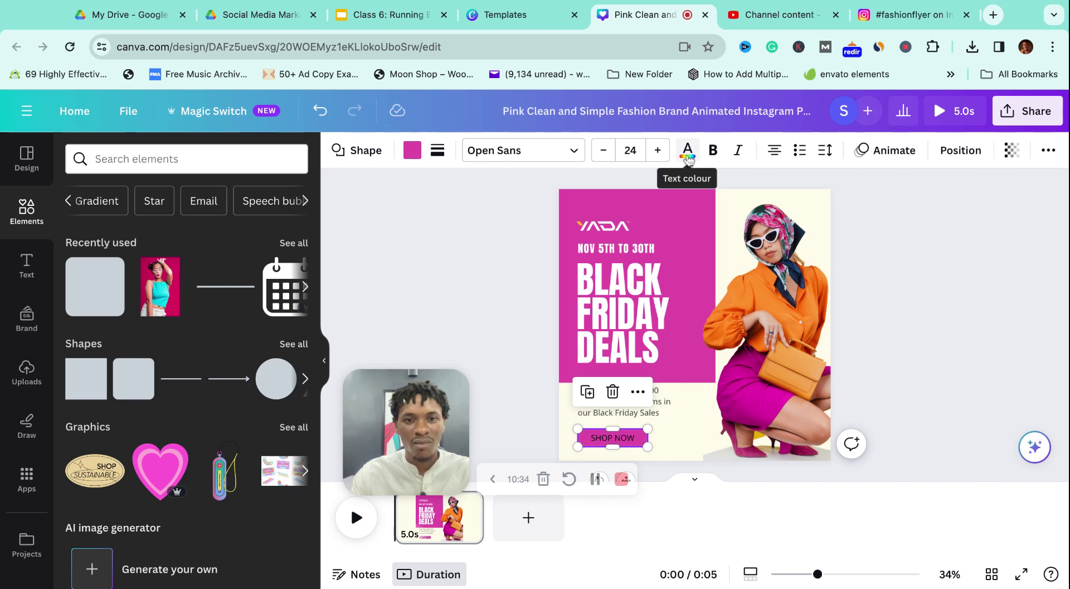
{"action": "left_click", "coordinate": [688, 156]}
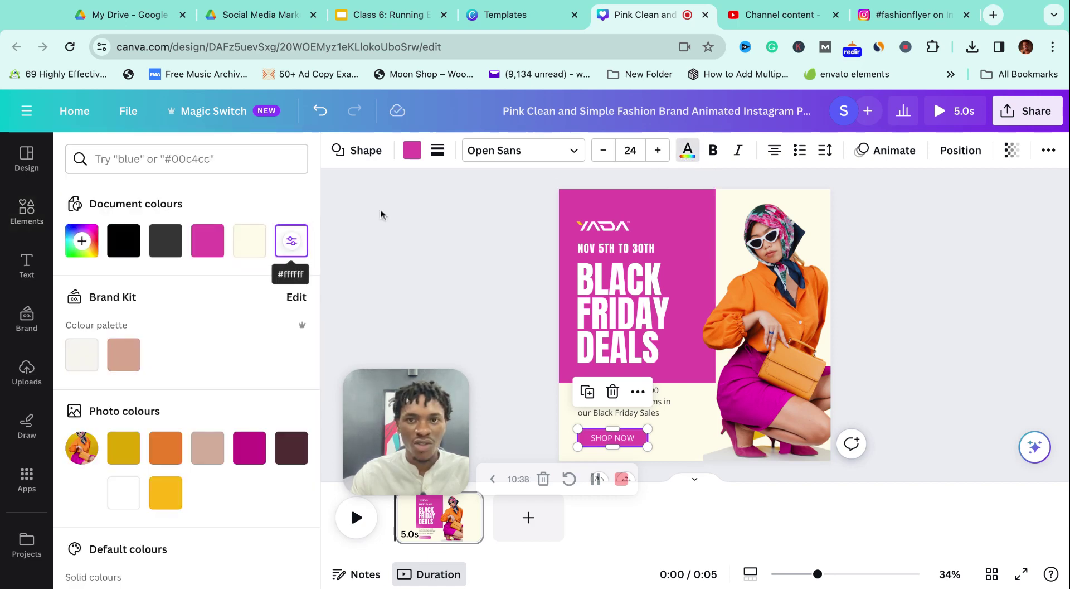
{"action": "left_click", "coordinate": [713, 151]}
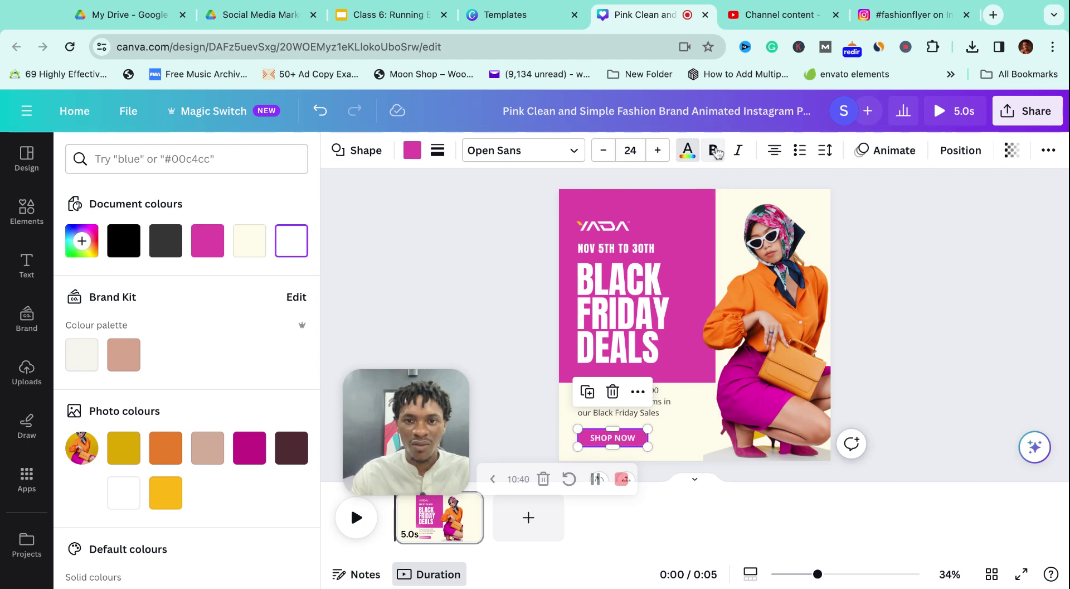
{"action": "left_click", "coordinate": [557, 151]}
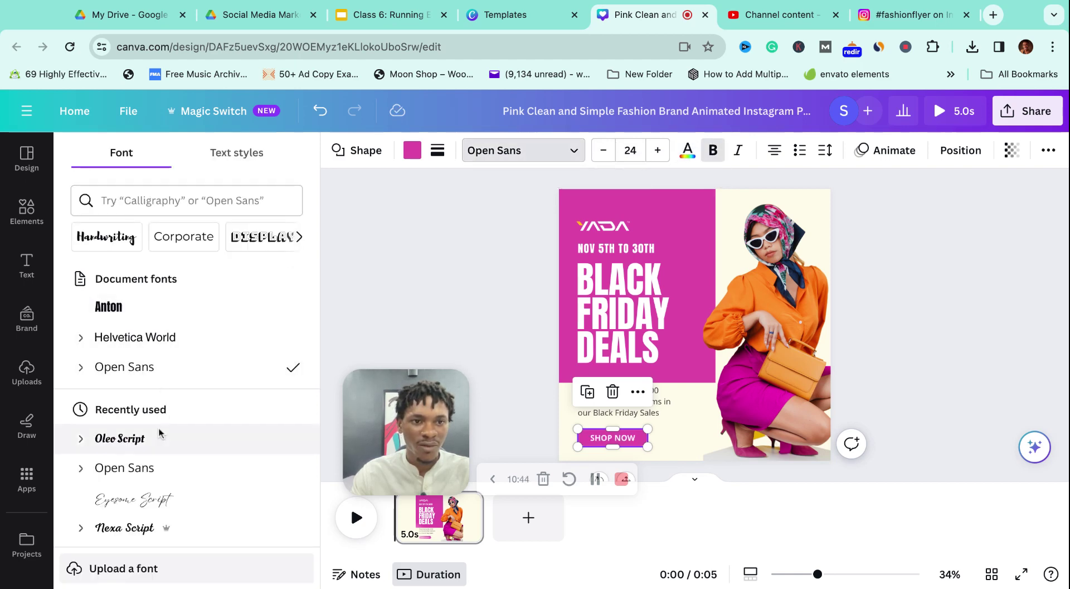
{"action": "left_click", "coordinate": [156, 307]}
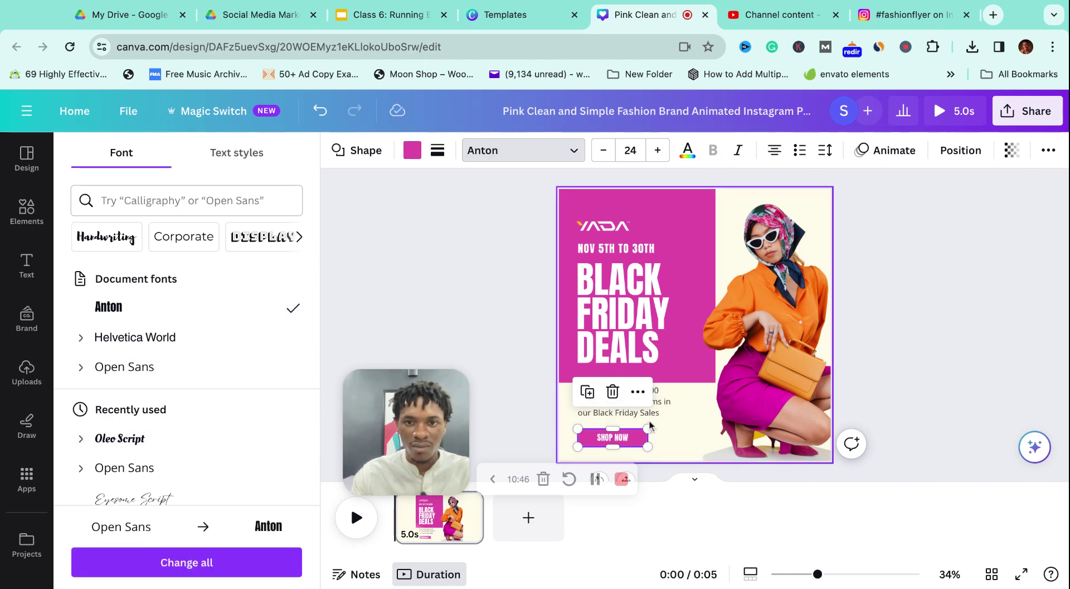
Change the "SHOP NOW" label's font to Open Sans and make it bold.
{"action": "left_click", "coordinate": [199, 366]}
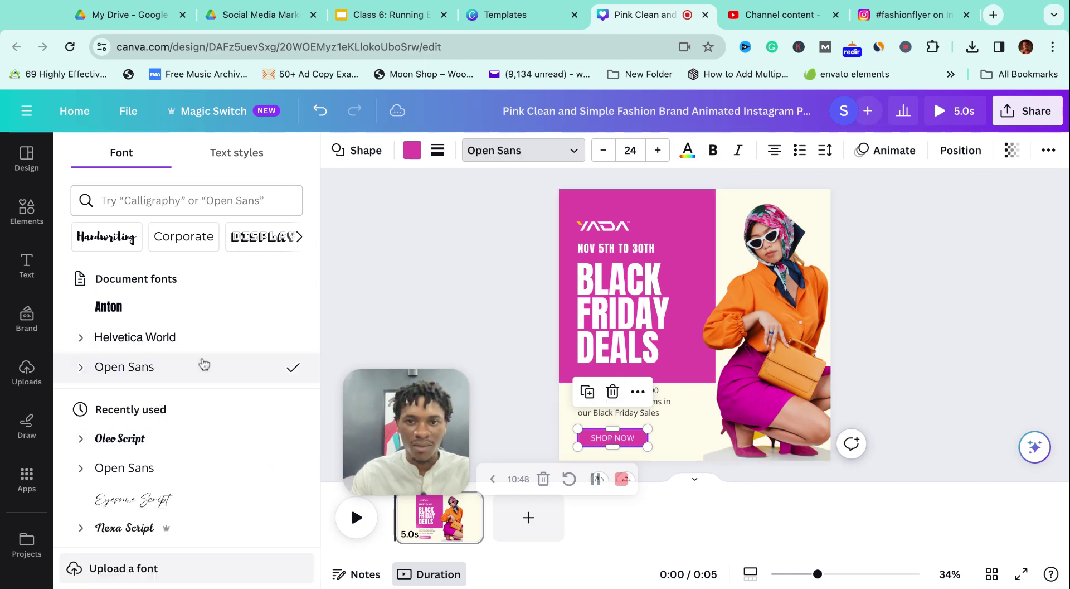
{"action": "left_click", "coordinate": [935, 254]}
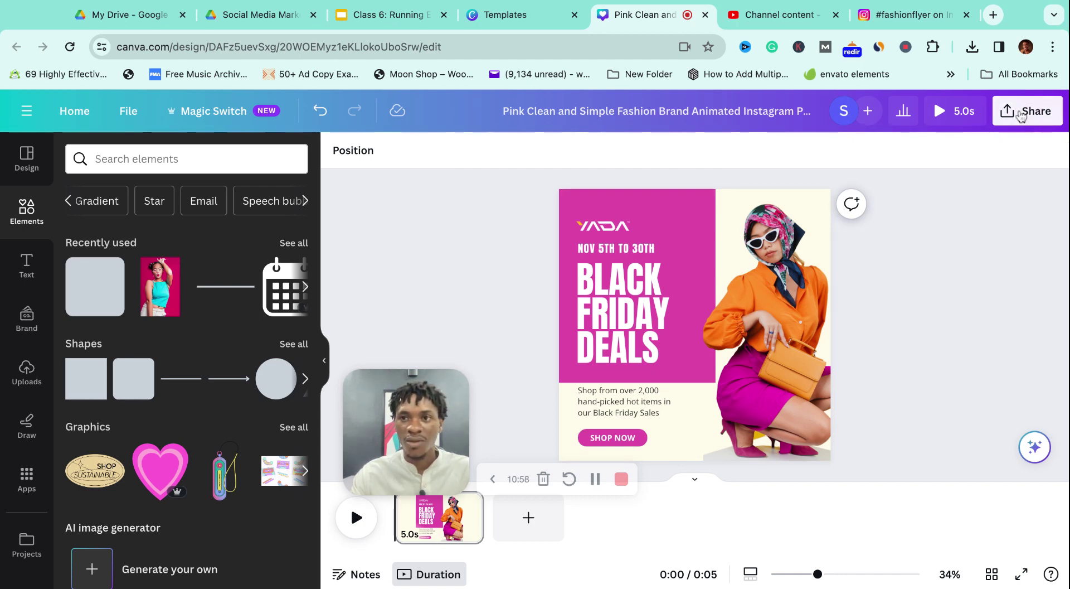
Download the finished flyer as a PNG at size 3.125 (3,375 × 3,375 px).
{"action": "left_click", "coordinate": [1025, 114]}
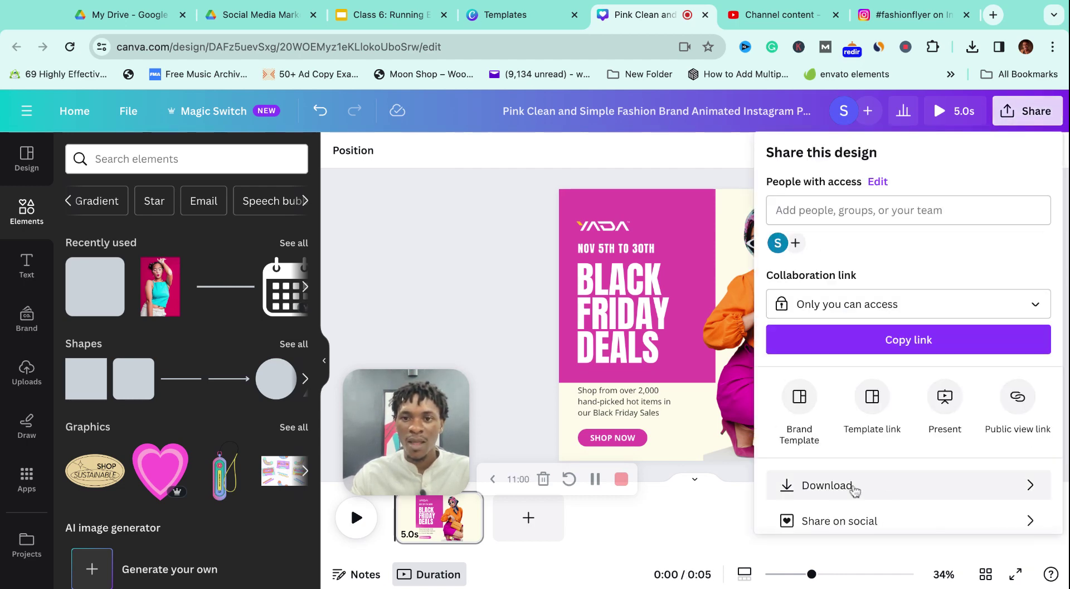
{"action": "left_click", "coordinate": [889, 490]}
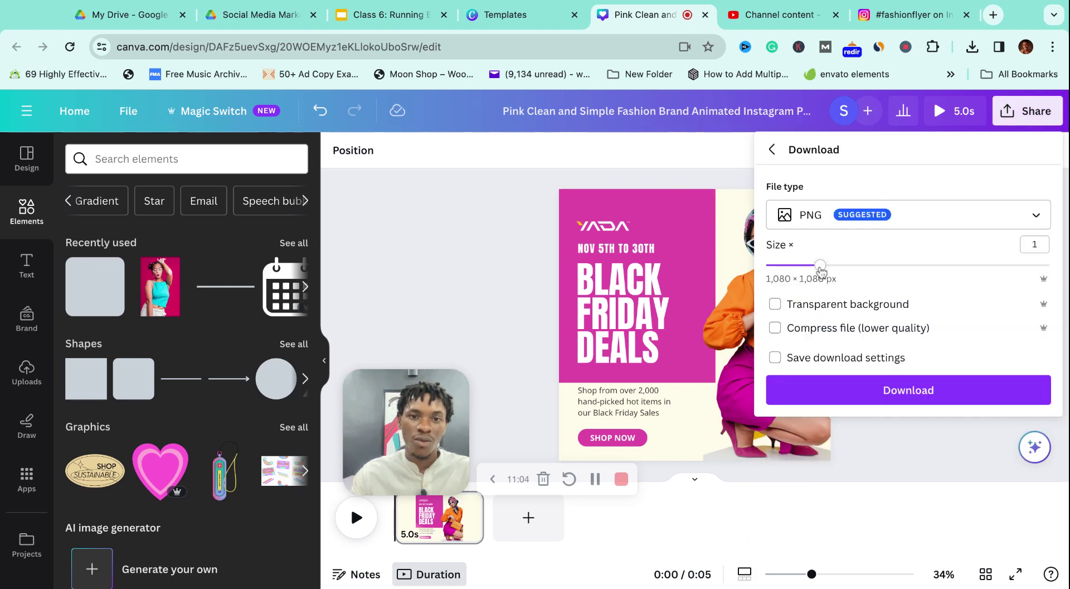
{"action": "left_click_drag", "start_coordinate": [820, 270], "coordinate": [1049, 266]}
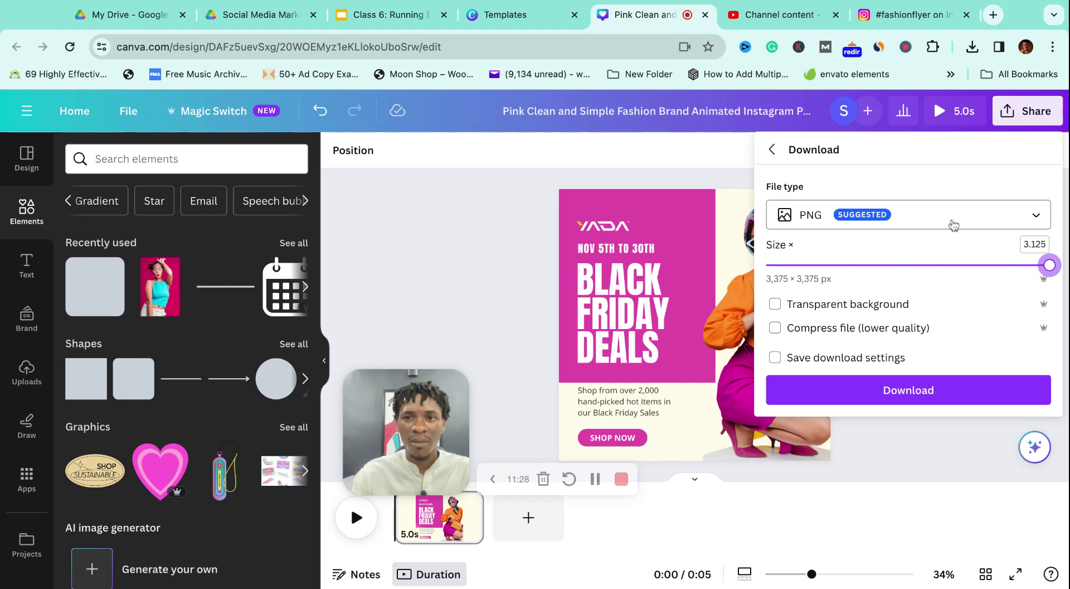
{"action": "left_click", "coordinate": [899, 391]}
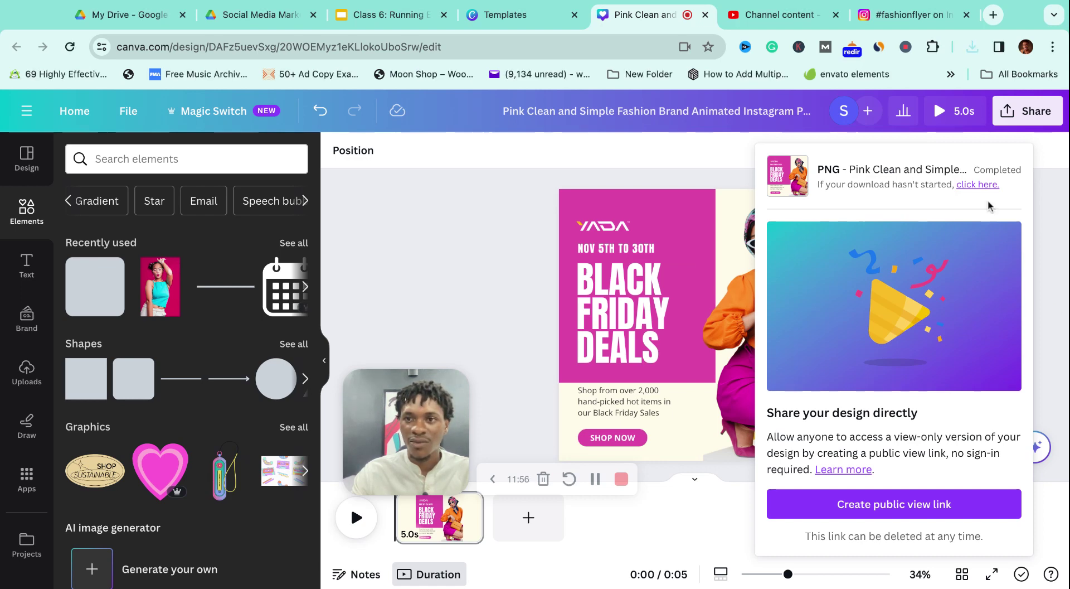
{"action": "left_click", "coordinate": [1053, 215]}
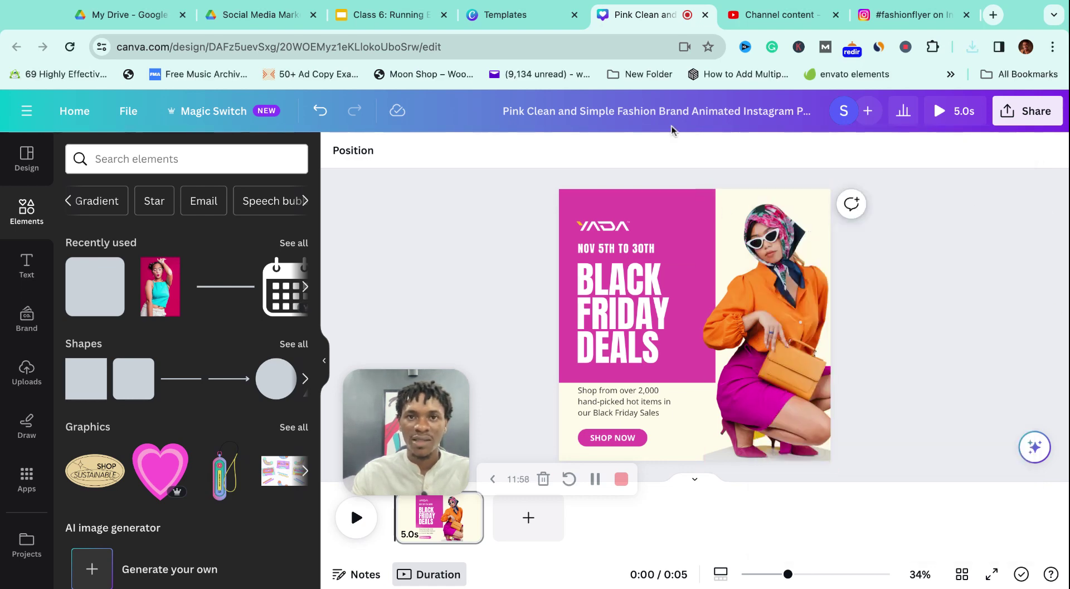
Return to the "fashion flyers" template results and examine the Instagram post designs for other flyer layouts and styles.
{"action": "left_click", "coordinate": [523, 24]}
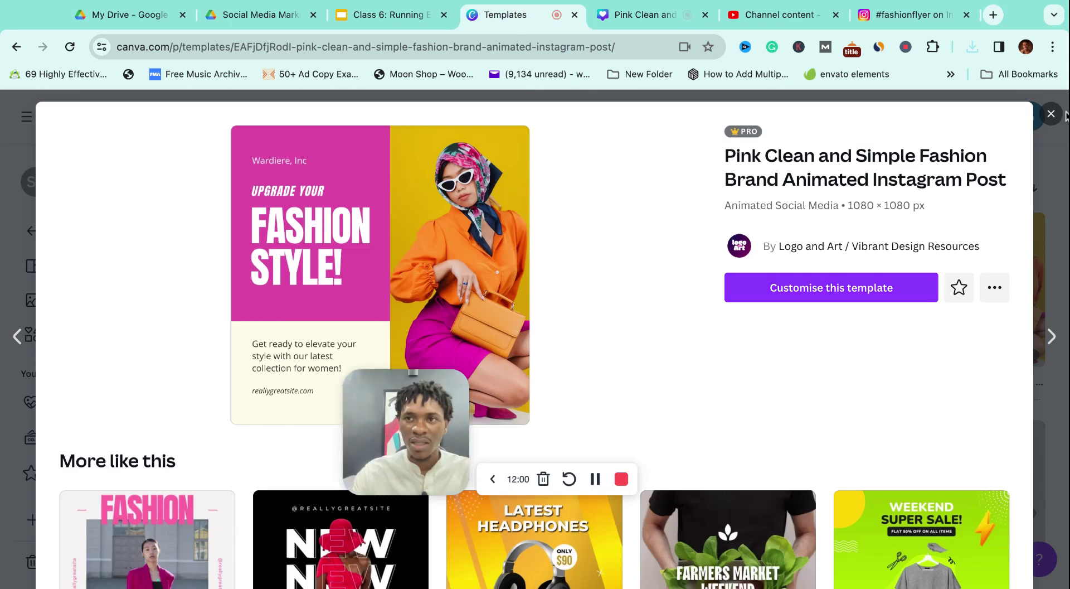
{"action": "left_click", "coordinate": [1045, 118]}
{"action": "scroll", "coordinate": [797, 354], "scroll_direction": "down", "scroll_amount": 6}
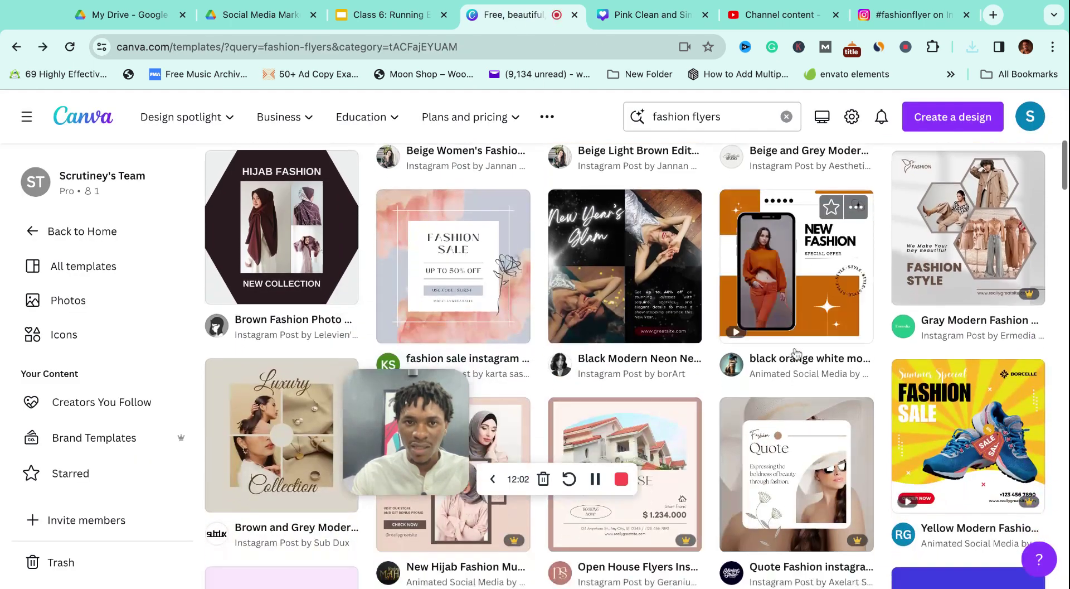
{"action": "scroll", "coordinate": [797, 353], "scroll_direction": "down", "scroll_amount": 10}
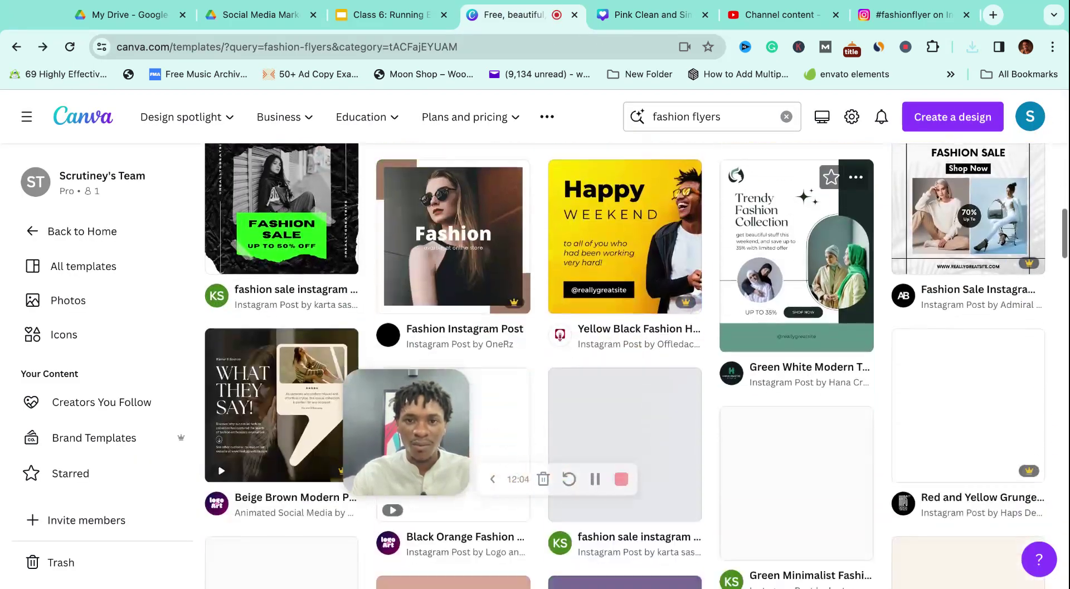
{"action": "scroll", "coordinate": [797, 354], "scroll_direction": "down", "scroll_amount": 4}
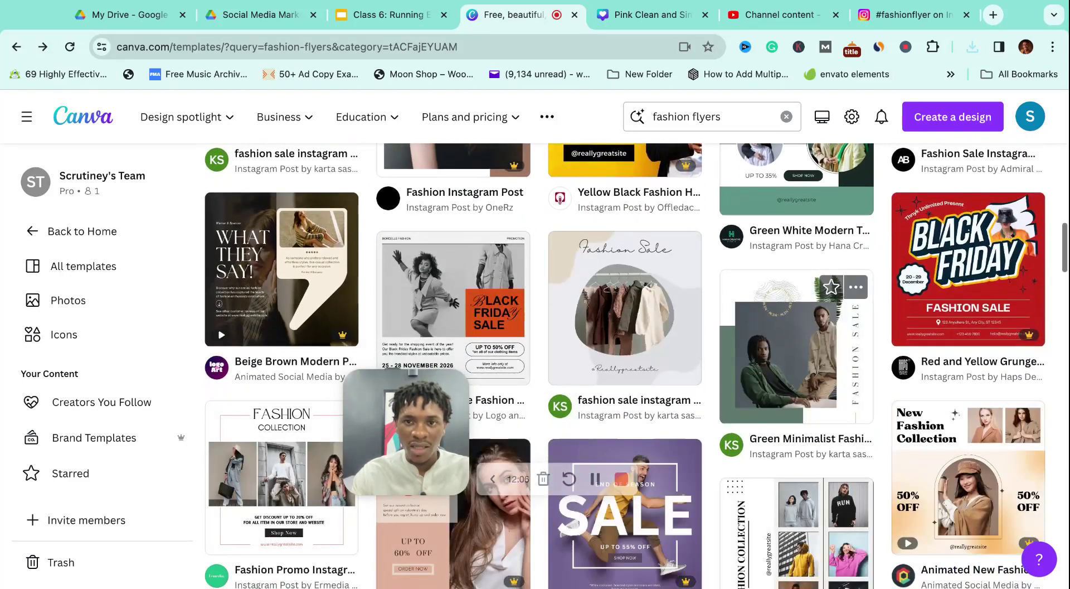
{"action": "scroll", "coordinate": [797, 290], "scroll_direction": "down", "scroll_amount": 3}
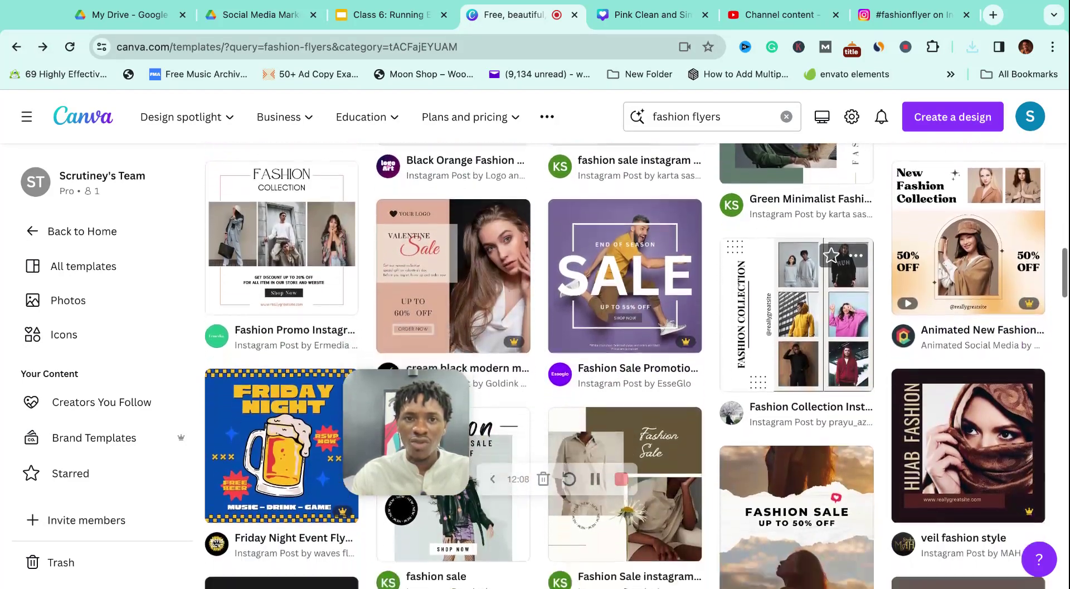
{"action": "scroll", "coordinate": [796, 312], "scroll_direction": "down", "scroll_amount": 7}
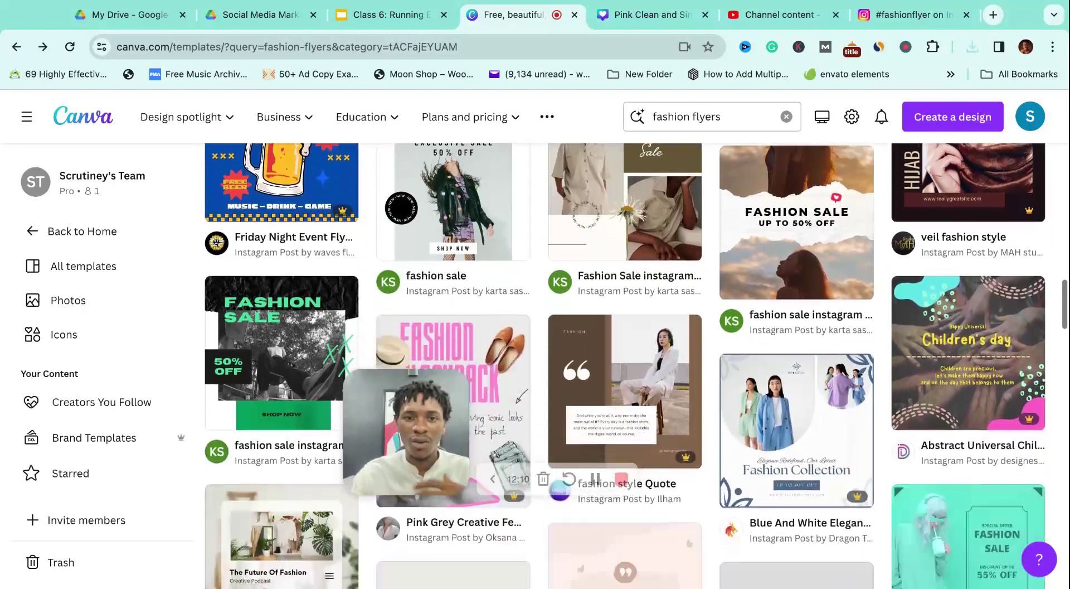
{"action": "scroll", "coordinate": [644, 305], "scroll_direction": "down", "scroll_amount": 1}
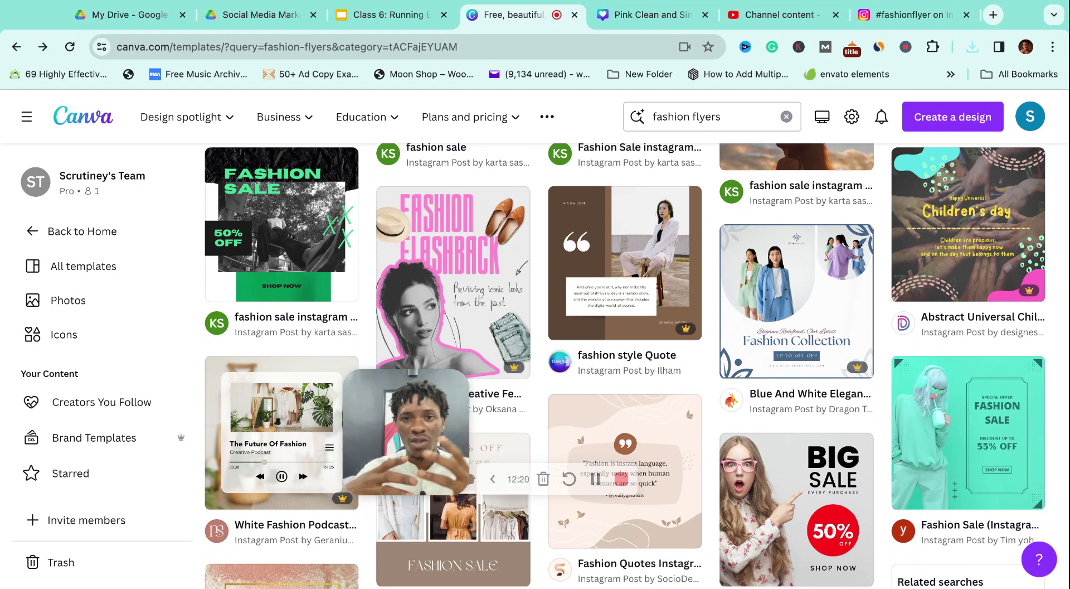
{"action": "scroll", "coordinate": [625, 365], "scroll_direction": "down", "scroll_amount": 7}
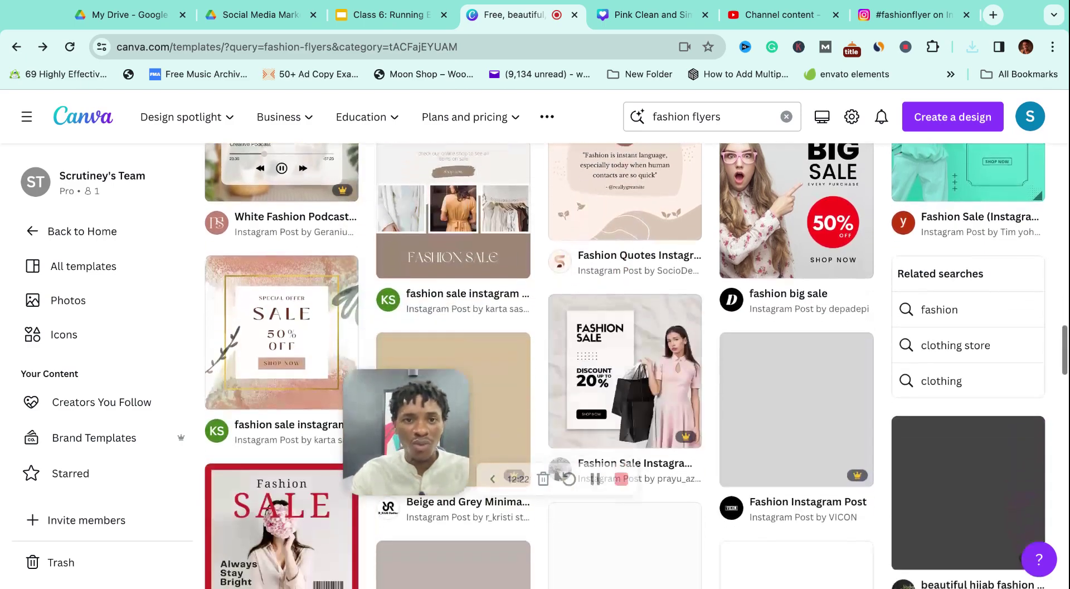
{"action": "scroll", "coordinate": [625, 365], "scroll_direction": "down", "scroll_amount": 2}
{"action": "scroll", "coordinate": [625, 365], "scroll_direction": "up", "scroll_amount": 10}
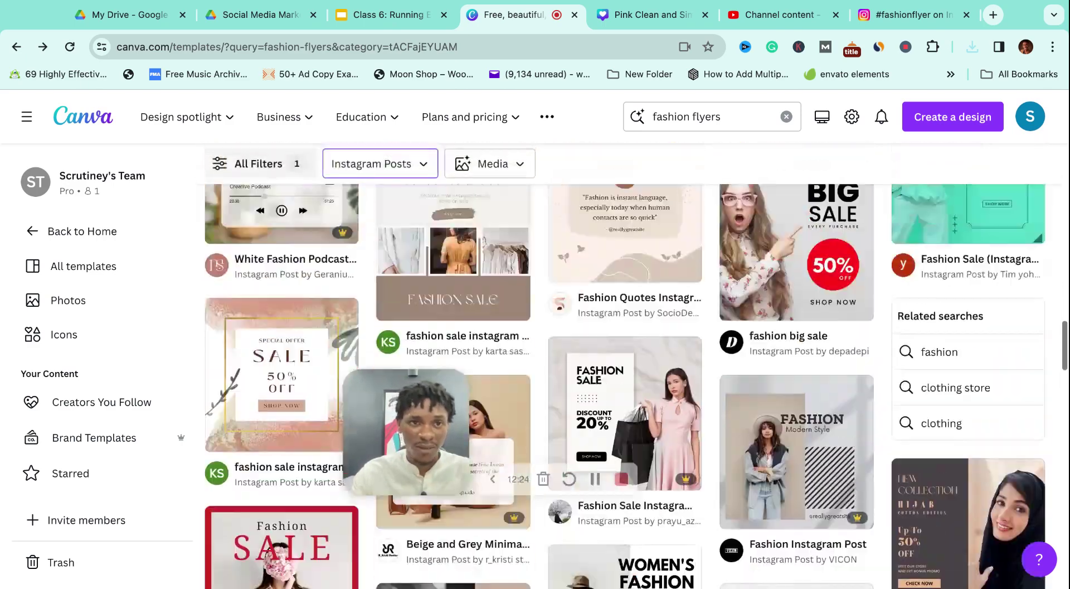
{"action": "scroll", "coordinate": [206, 384], "scroll_direction": "up", "scroll_amount": 5}
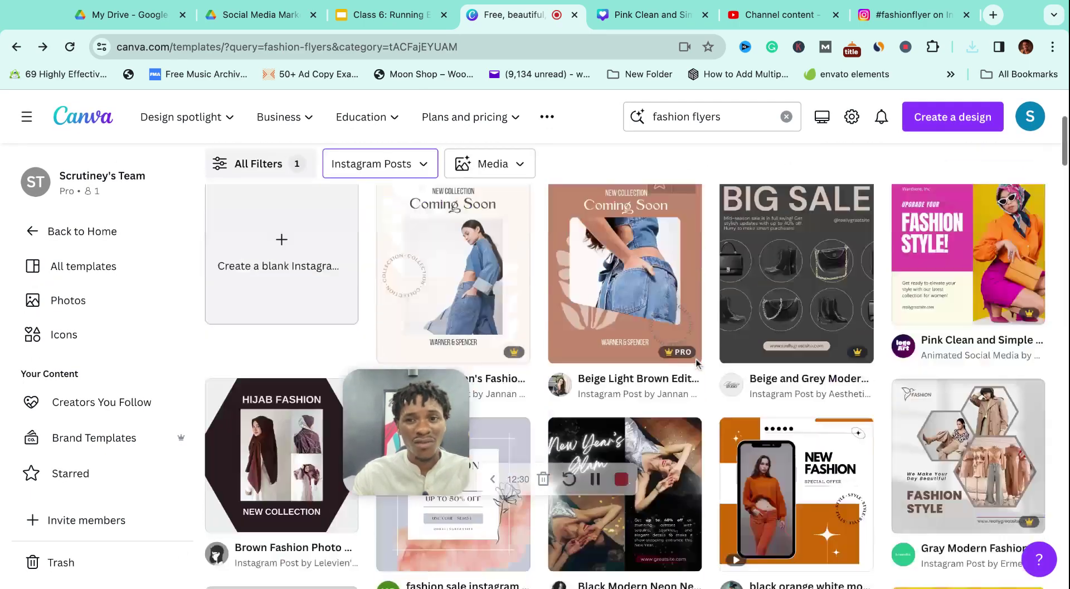
{"action": "scroll", "coordinate": [697, 363], "scroll_direction": "down", "scroll_amount": 10}
{"action": "scroll", "coordinate": [697, 364], "scroll_direction": "down", "scroll_amount": 15}
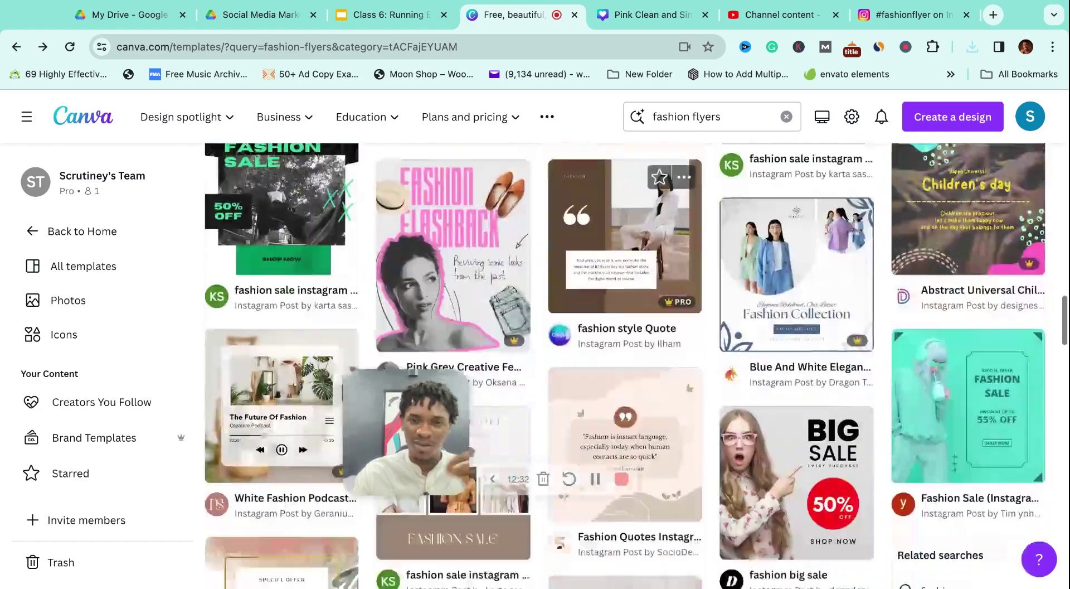
{"action": "scroll", "coordinate": [320, 241], "scroll_direction": "down", "scroll_amount": 3}
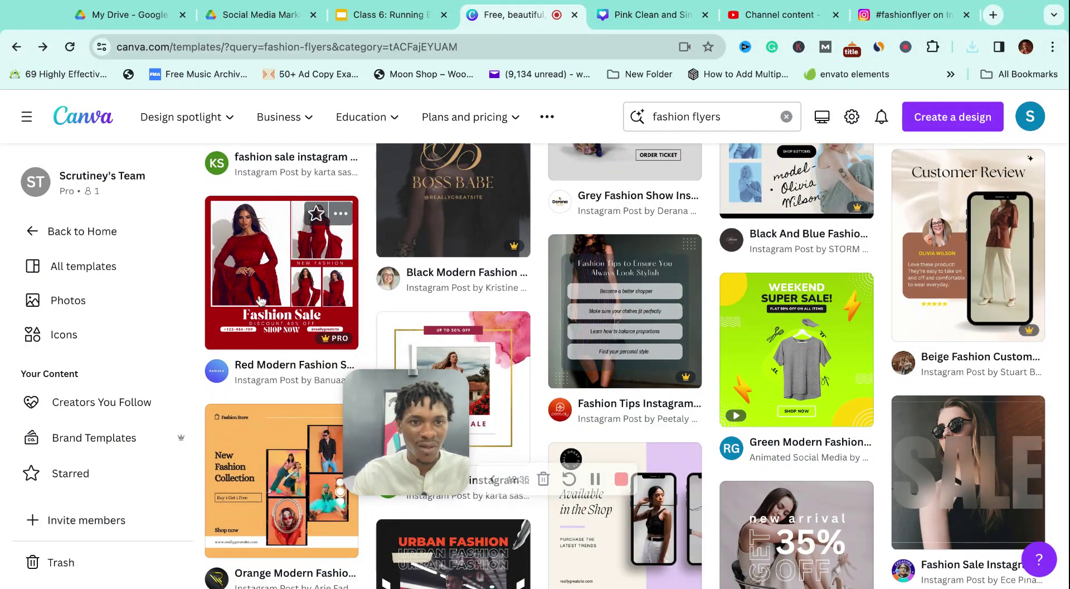
{"action": "scroll", "coordinate": [608, 317], "scroll_direction": "down", "scroll_amount": 5}
{"action": "scroll", "coordinate": [609, 316], "scroll_direction": "down", "scroll_amount": 2}
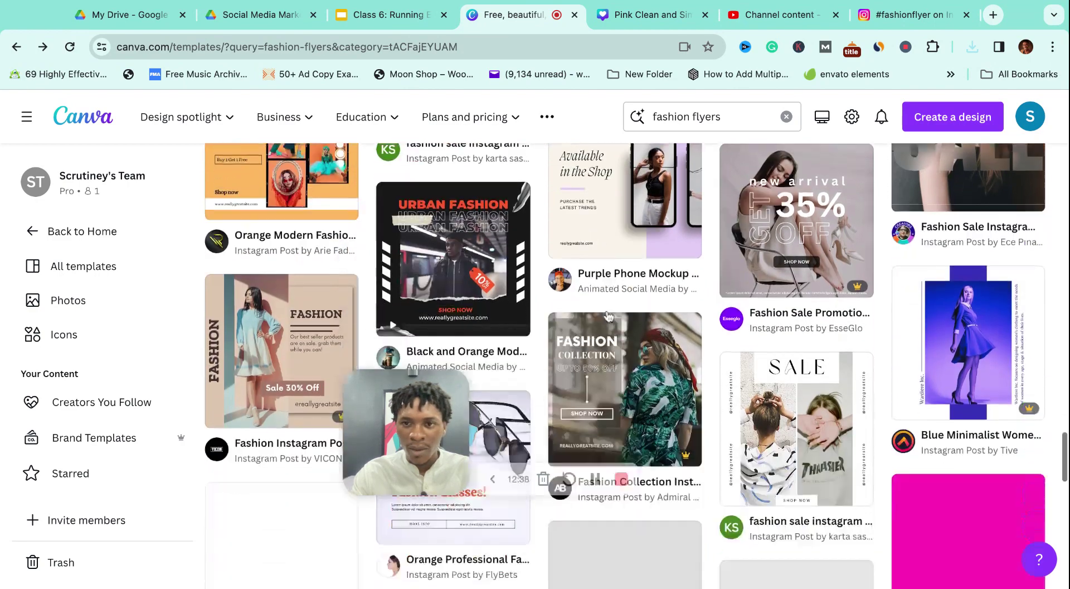
{"action": "scroll", "coordinate": [591, 312], "scroll_direction": "down", "scroll_amount": 2}
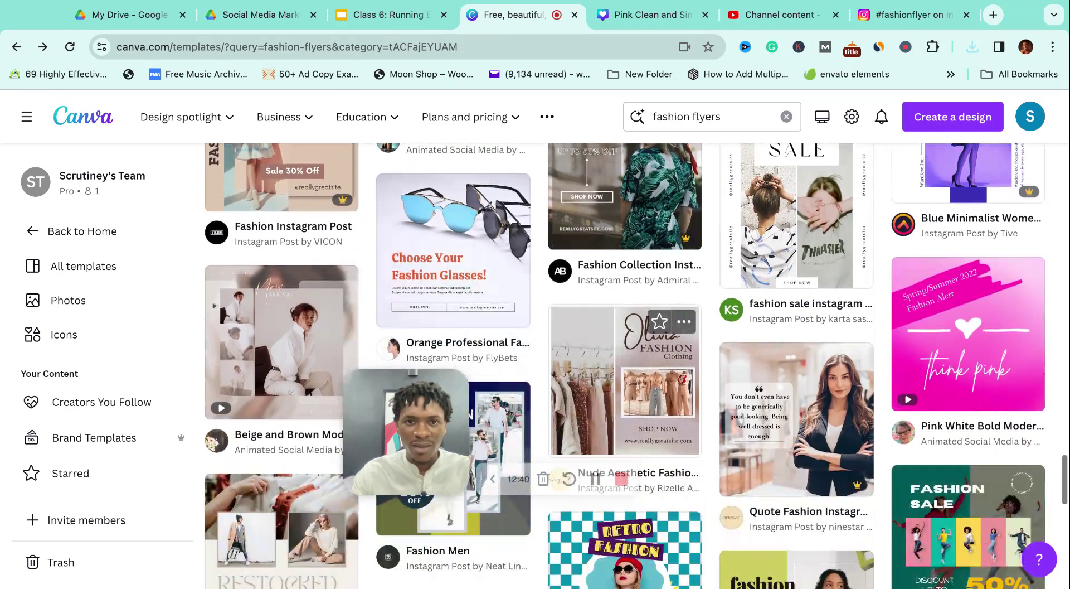
{"action": "scroll", "coordinate": [557, 302], "scroll_direction": "down", "scroll_amount": 1}
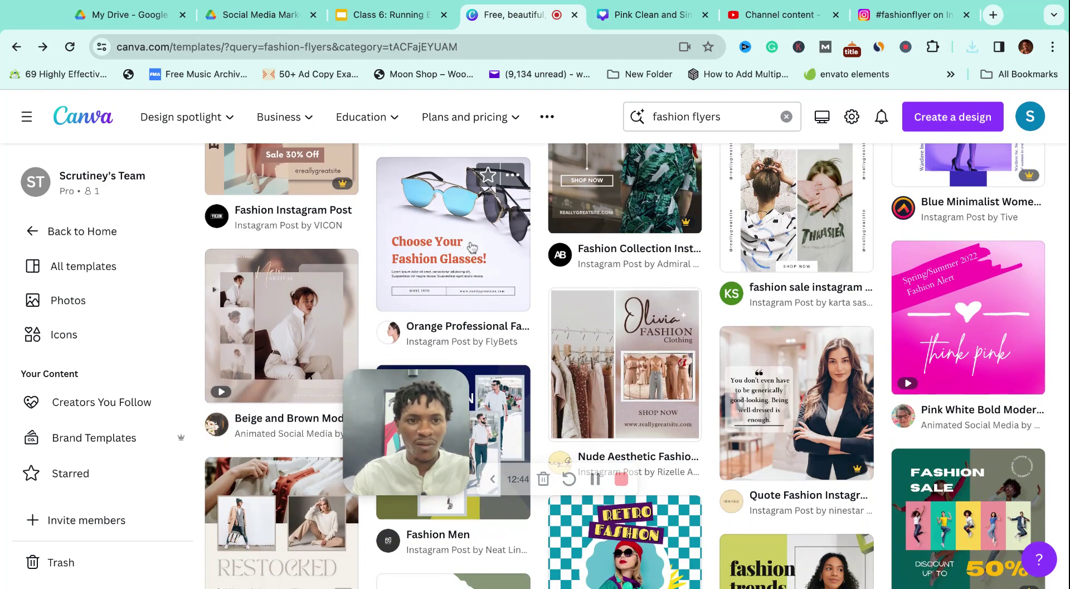
{"action": "scroll", "coordinate": [472, 248], "scroll_direction": "down", "scroll_amount": 7}
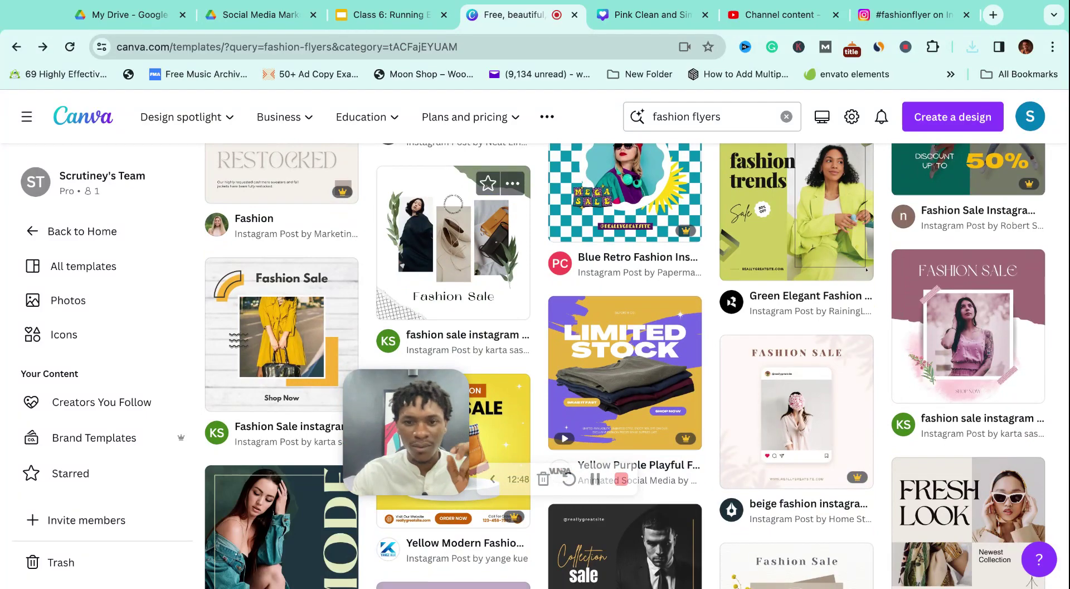
{"action": "scroll", "coordinate": [707, 357], "scroll_direction": "down", "scroll_amount": 5}
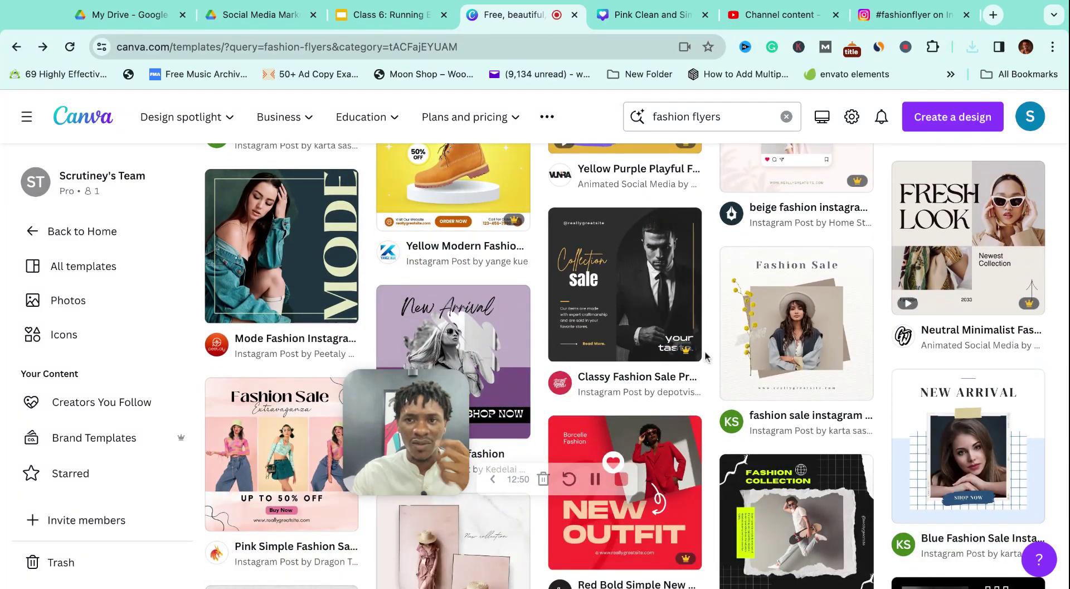
{"action": "scroll", "coordinate": [707, 357], "scroll_direction": "down", "scroll_amount": 4}
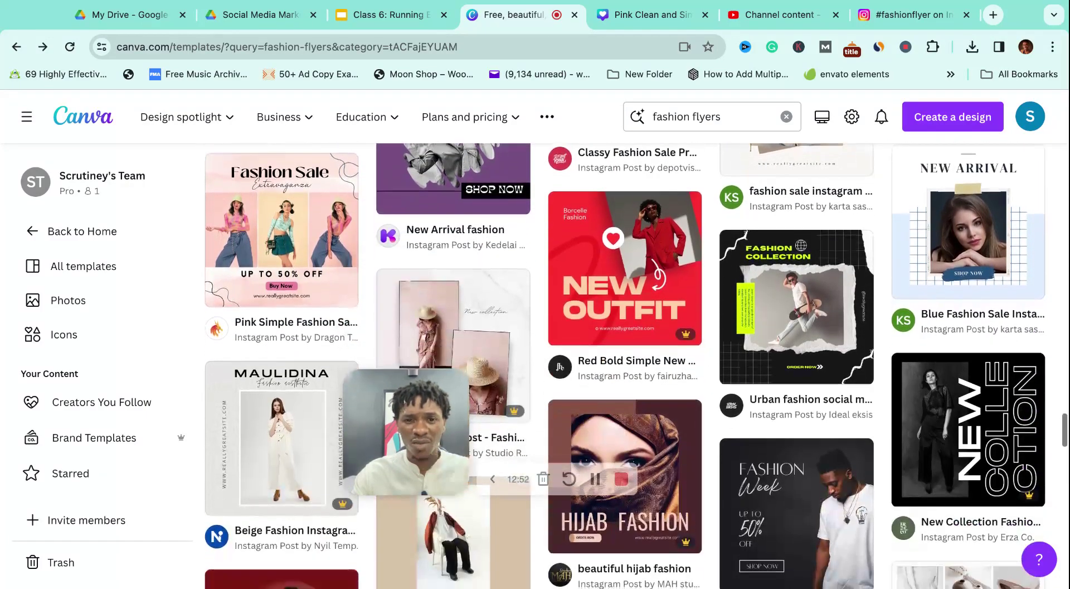
{"action": "scroll", "coordinate": [707, 357], "scroll_direction": "down", "scroll_amount": 2}
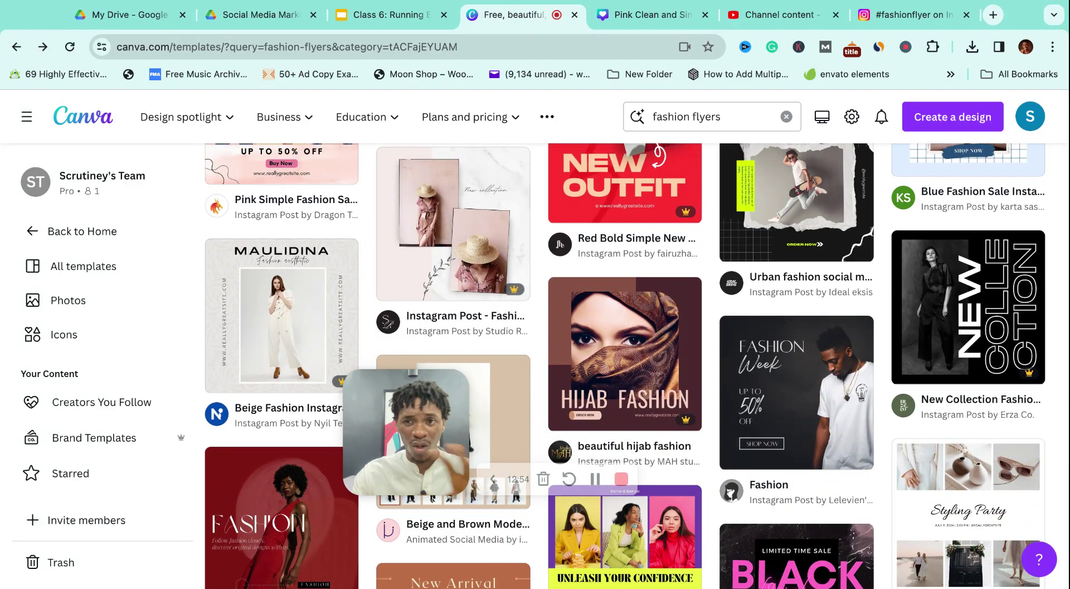
{"action": "scroll", "coordinate": [800, 300], "scroll_direction": "down", "scroll_amount": 2}
Preview the dark "Fashion Week" template, close it and look over more of the fashion flyer templates.
{"action": "left_click", "coordinate": [799, 300]}
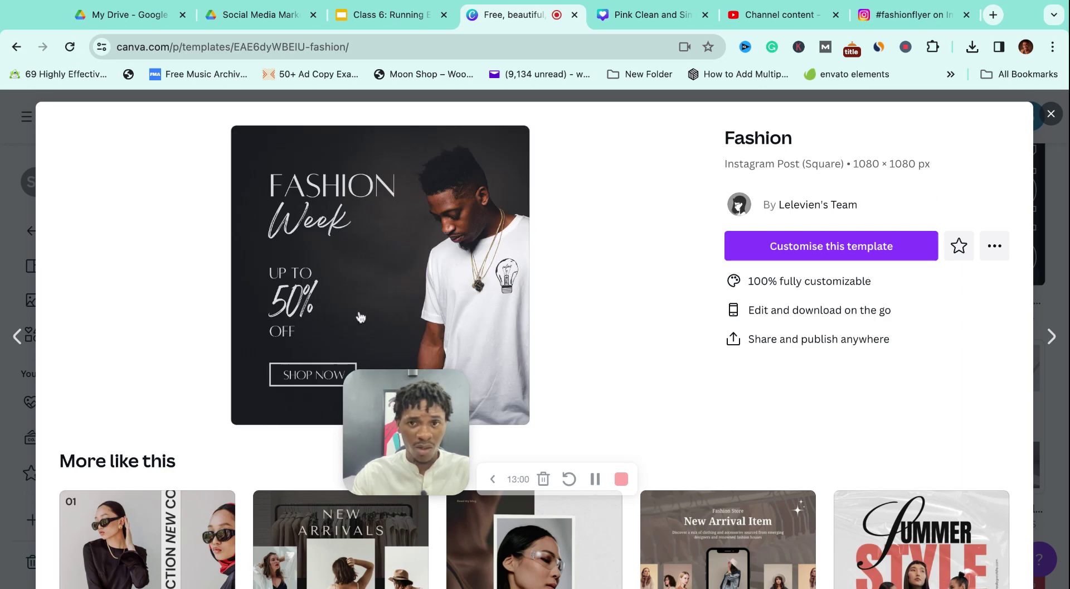
{"action": "left_click", "coordinate": [1051, 114]}
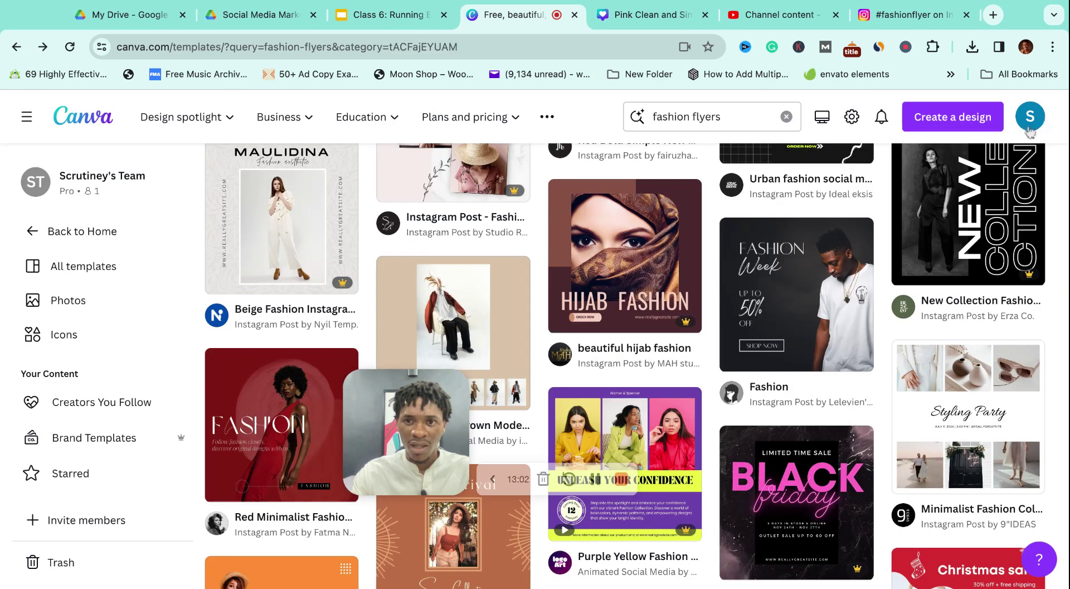
{"action": "scroll", "coordinate": [719, 302], "scroll_direction": "down", "scroll_amount": 15}
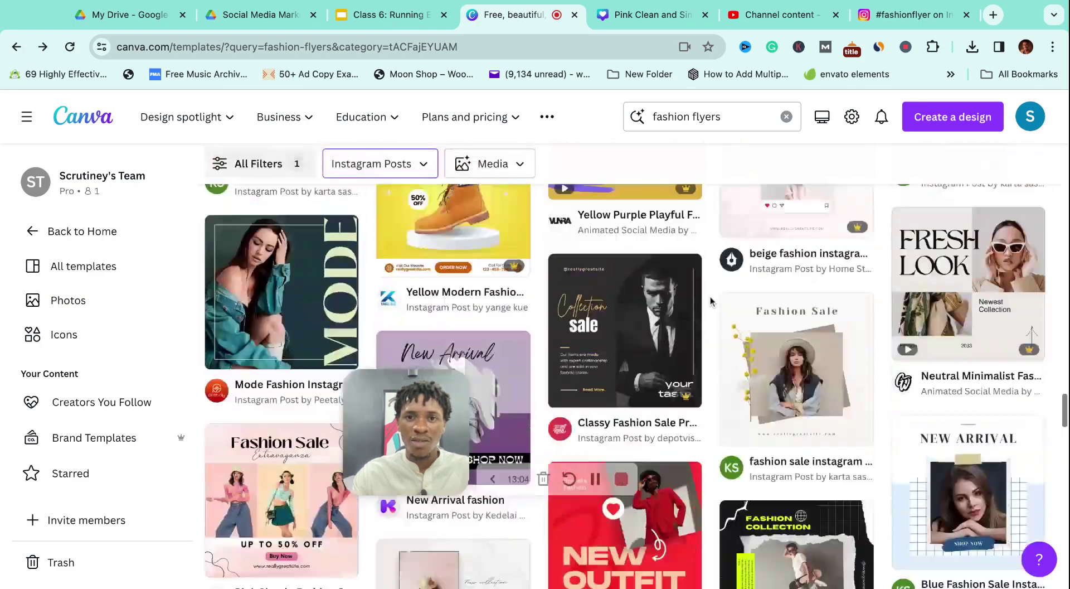
{"action": "scroll", "coordinate": [710, 301], "scroll_direction": "up", "scroll_amount": 10}
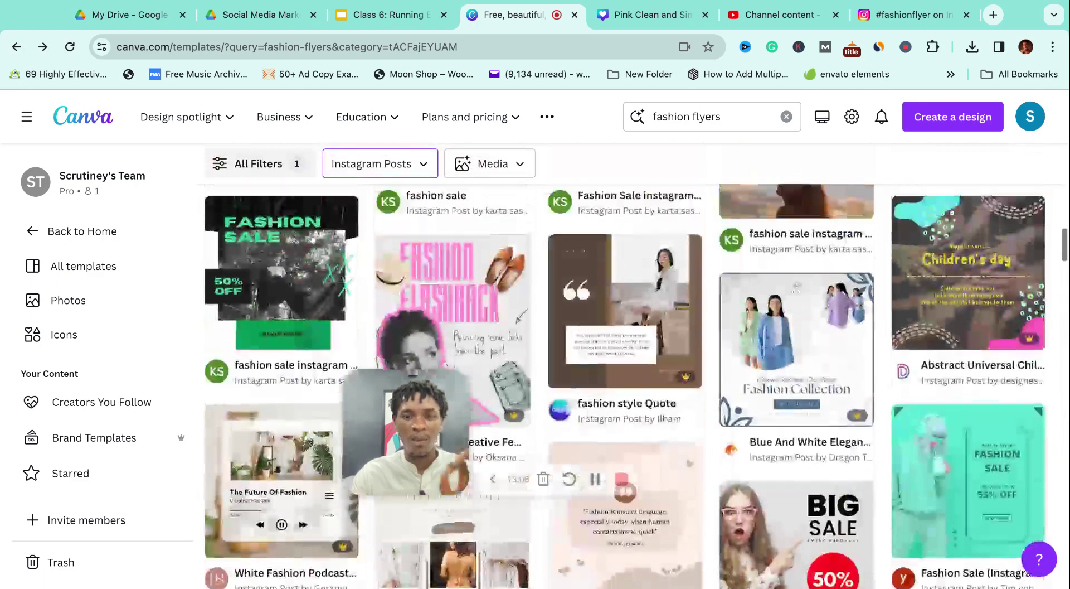